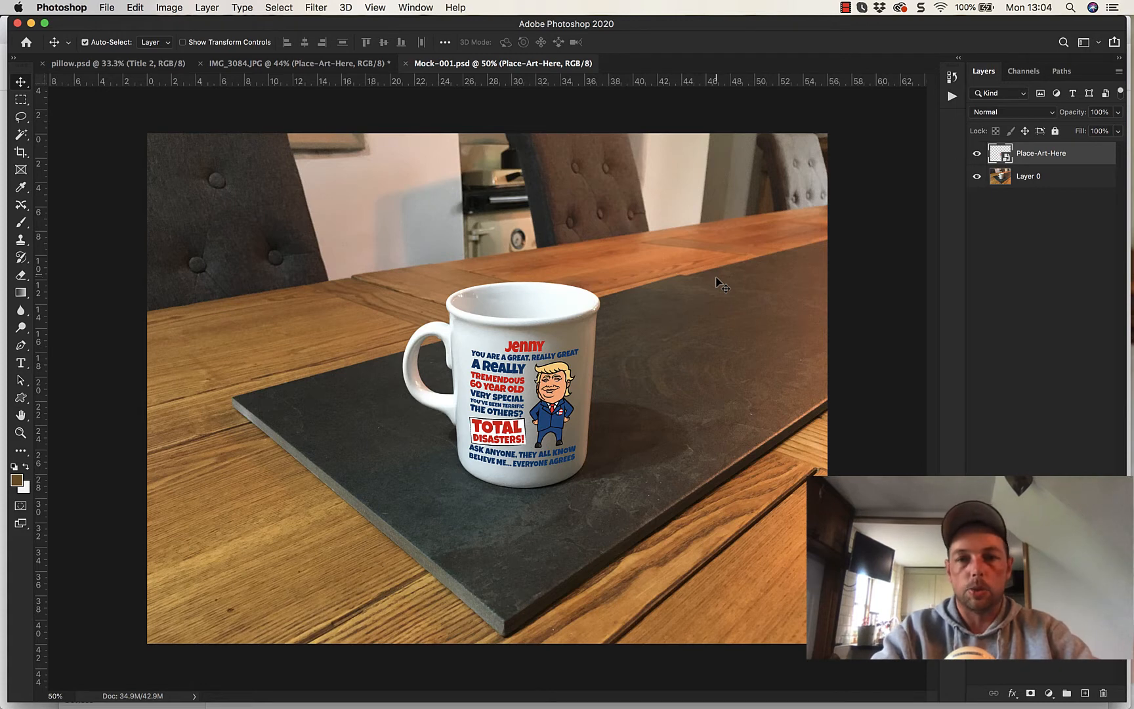
- Create a new document 2500 pixels wide and 2000 pixels high at 72 pixels per inch in RGB Color
click(118, 7)
click(119, 25)
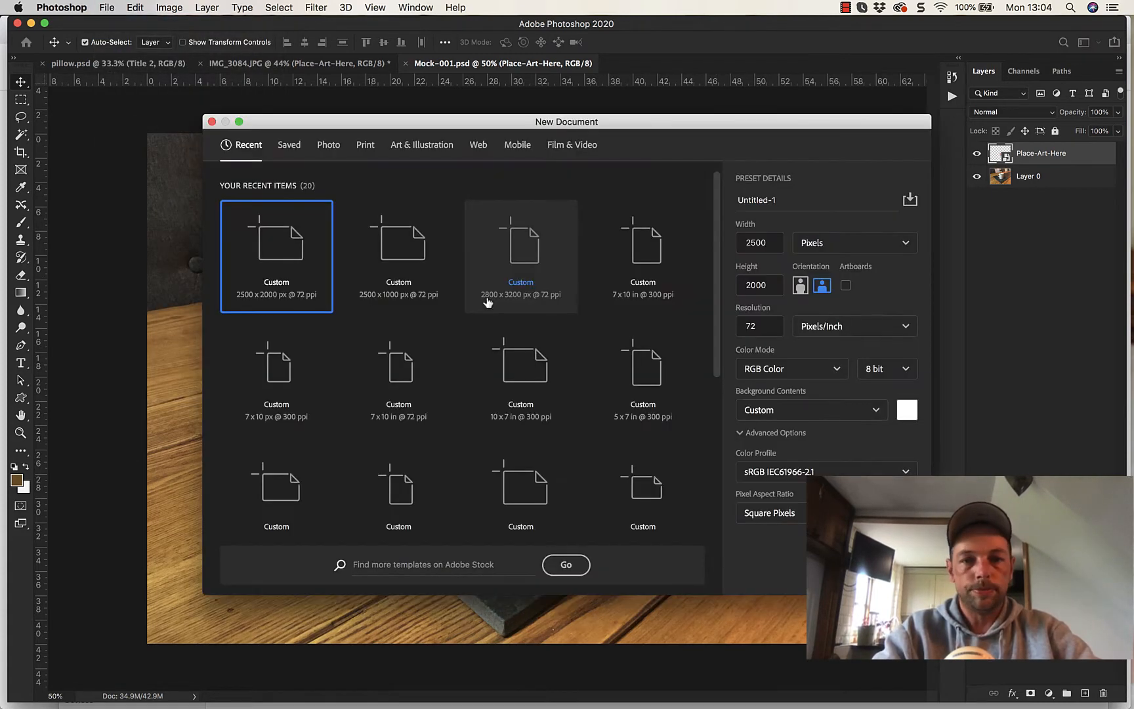
click(747, 242)
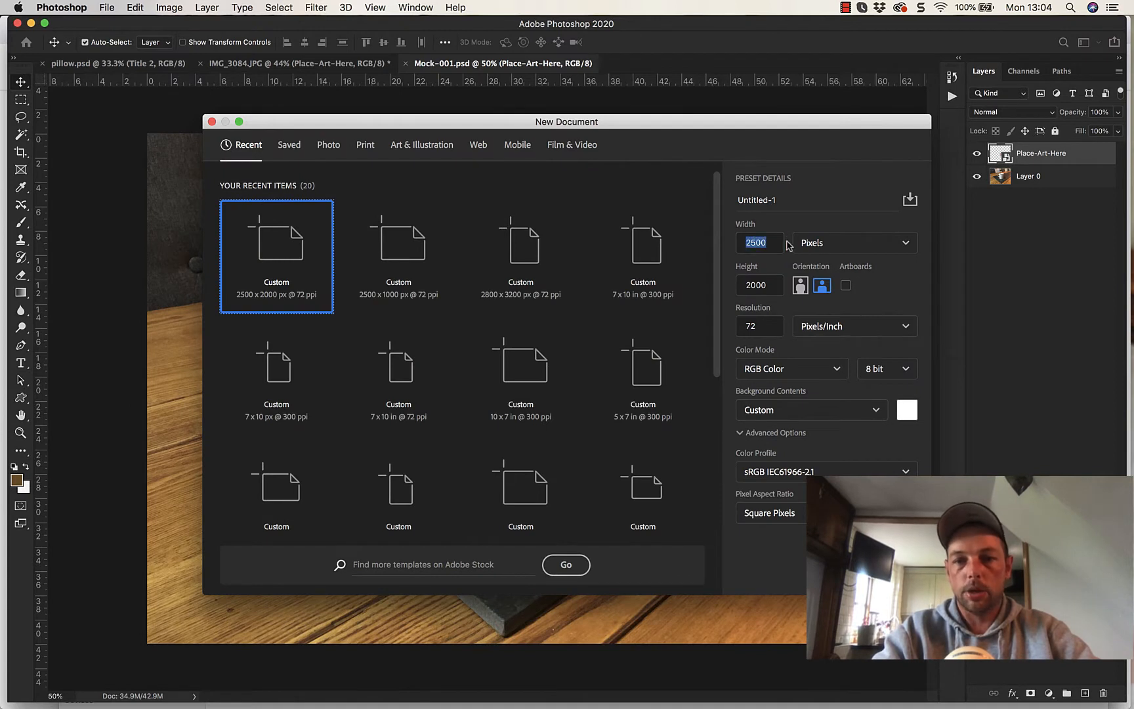
click(749, 286)
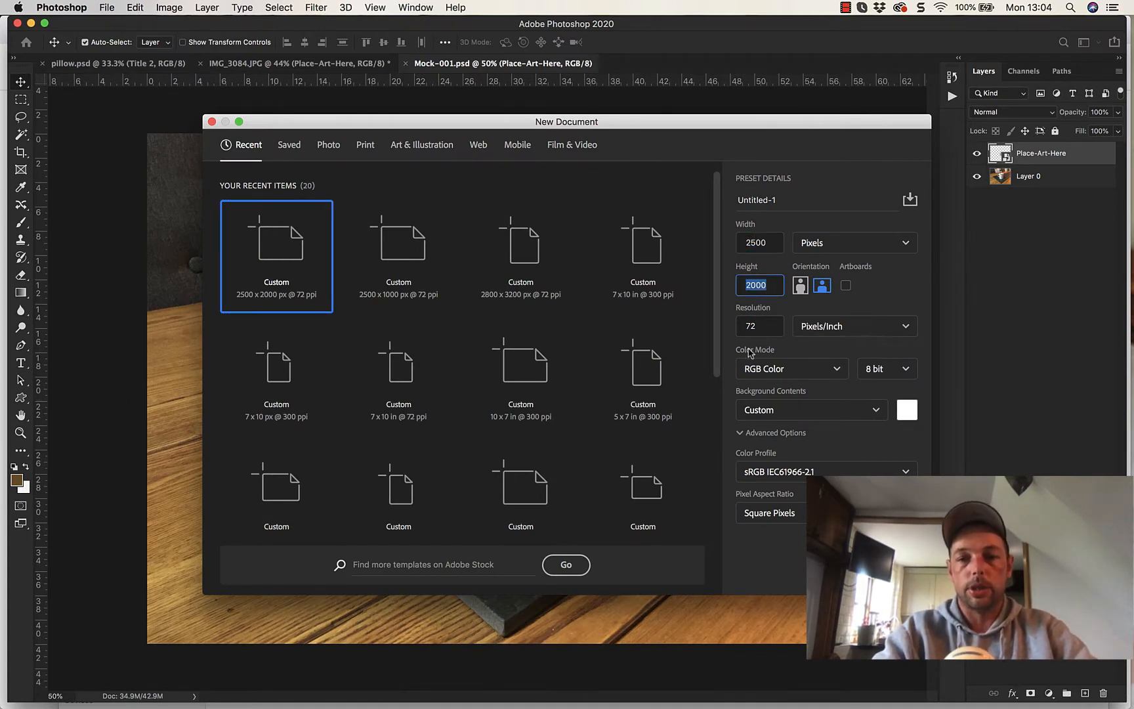
click(894, 292)
click(746, 243)
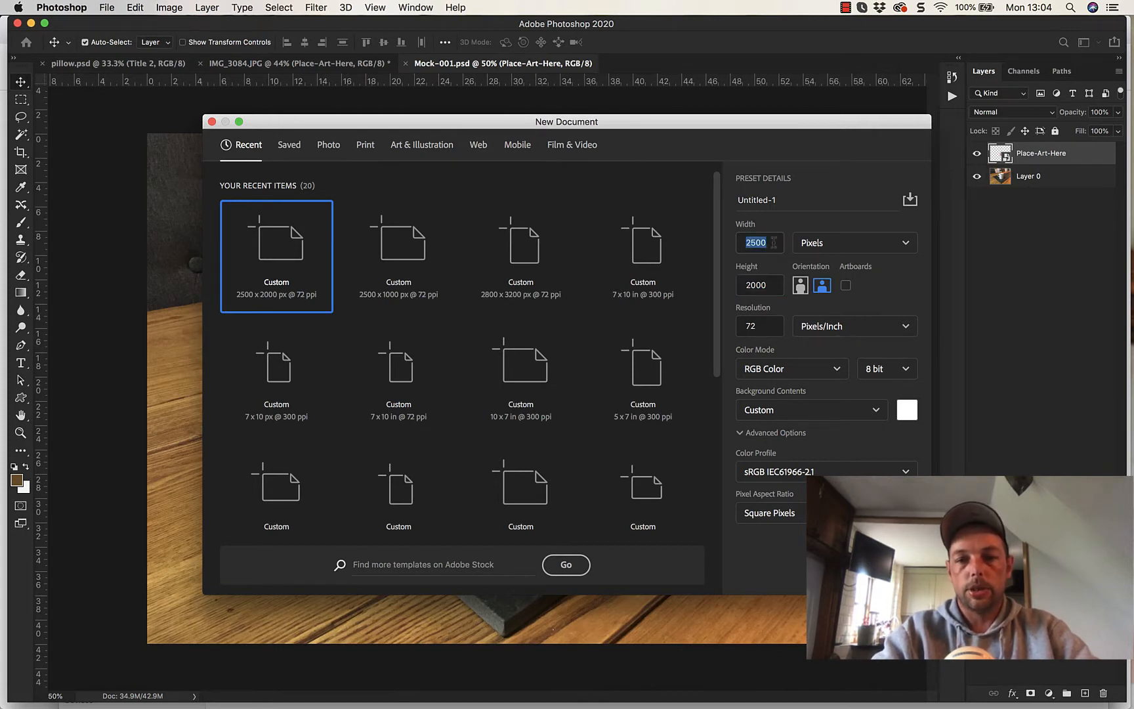
click(774, 242)
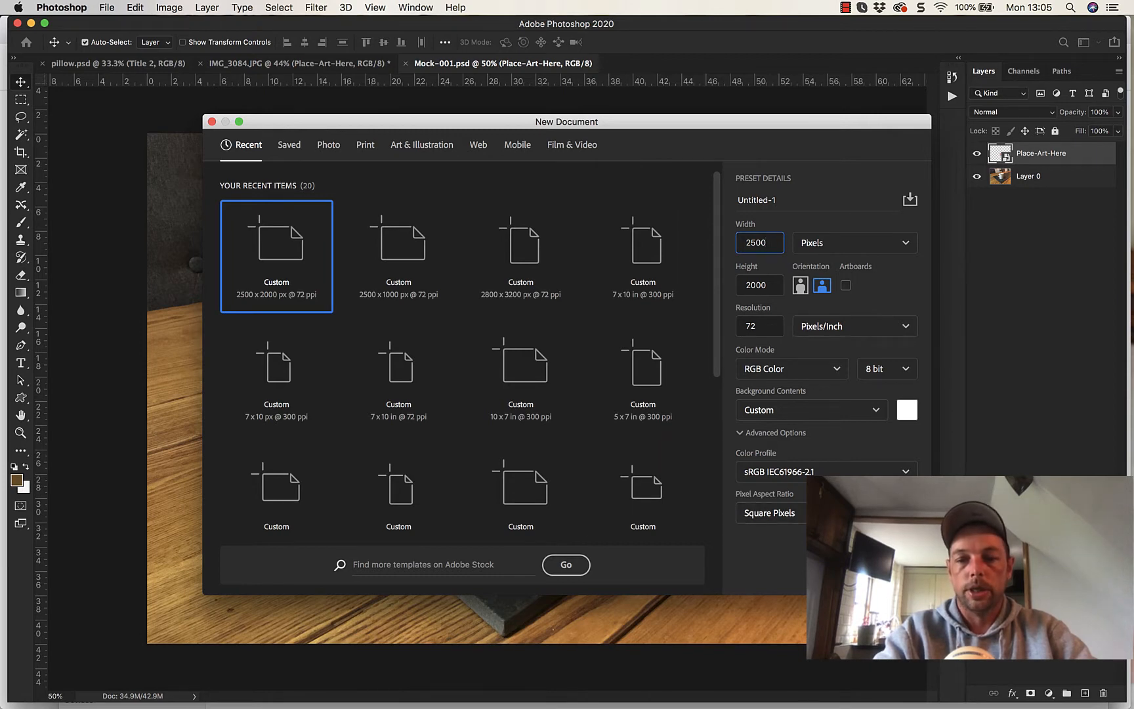
key(Return)
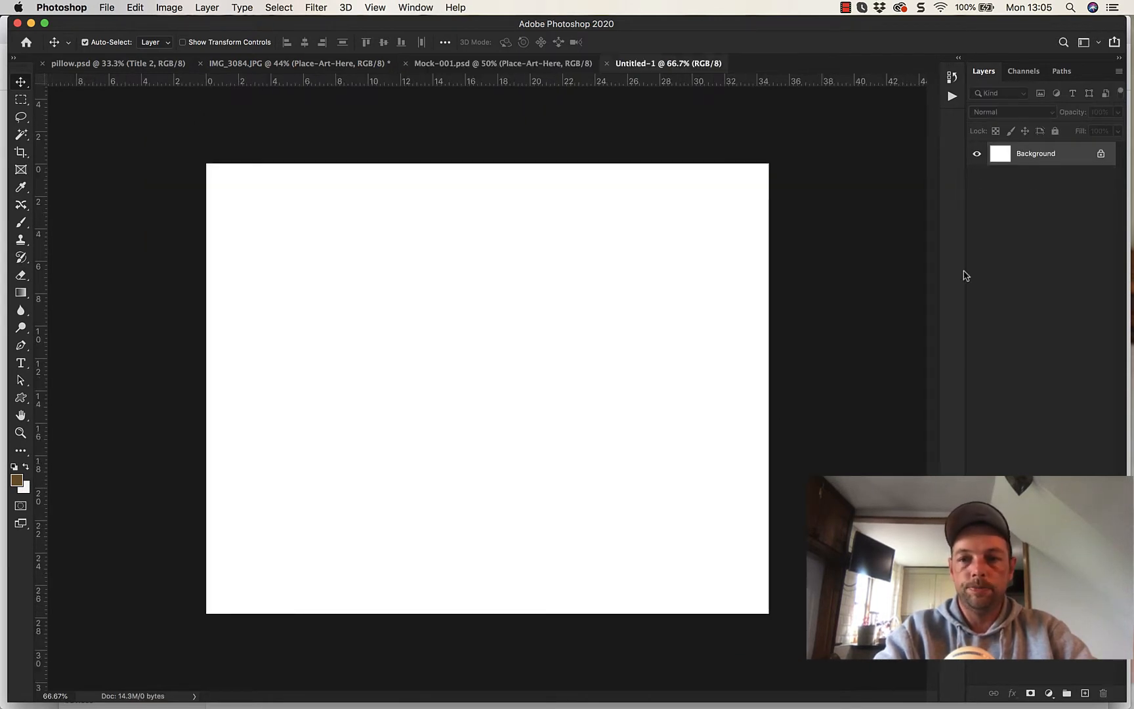
- Unlock the Background layer and hide it so the canvas is transparent
click(1103, 152)
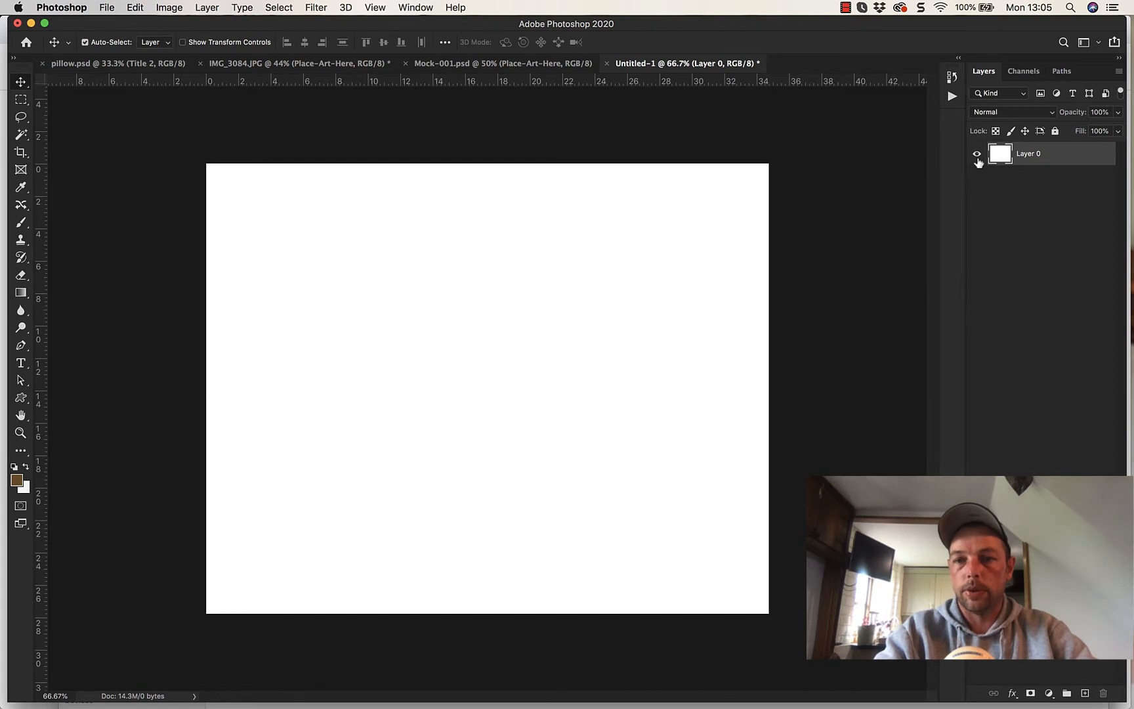
click(976, 154)
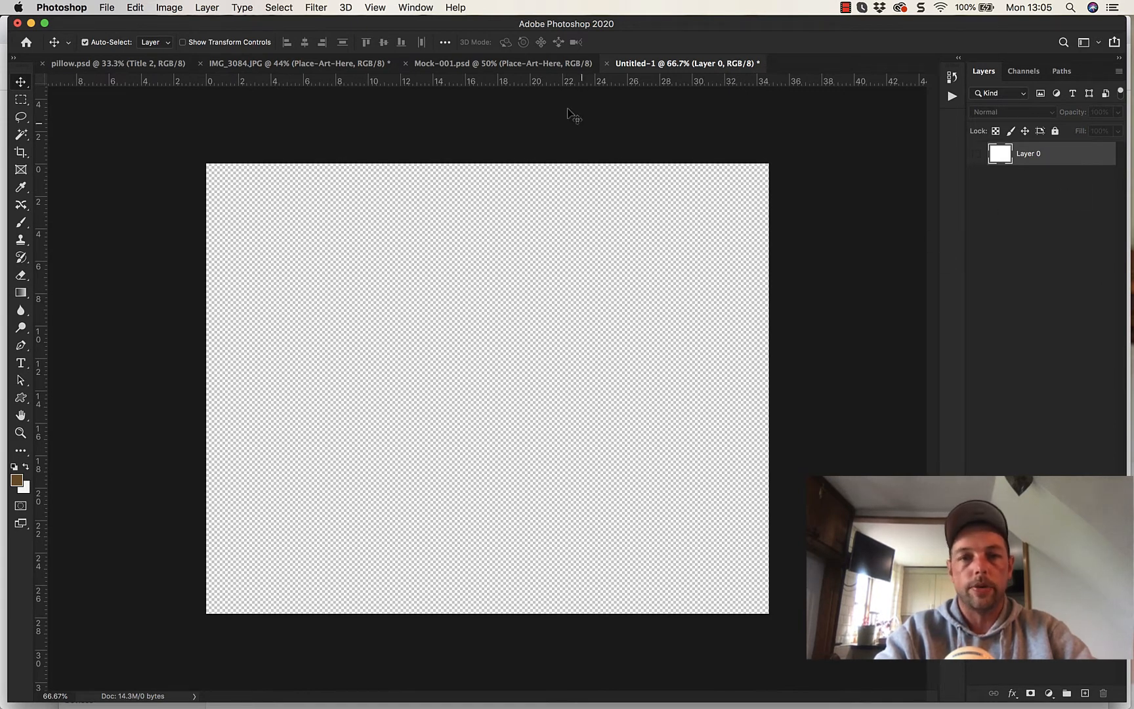
click(415, 7)
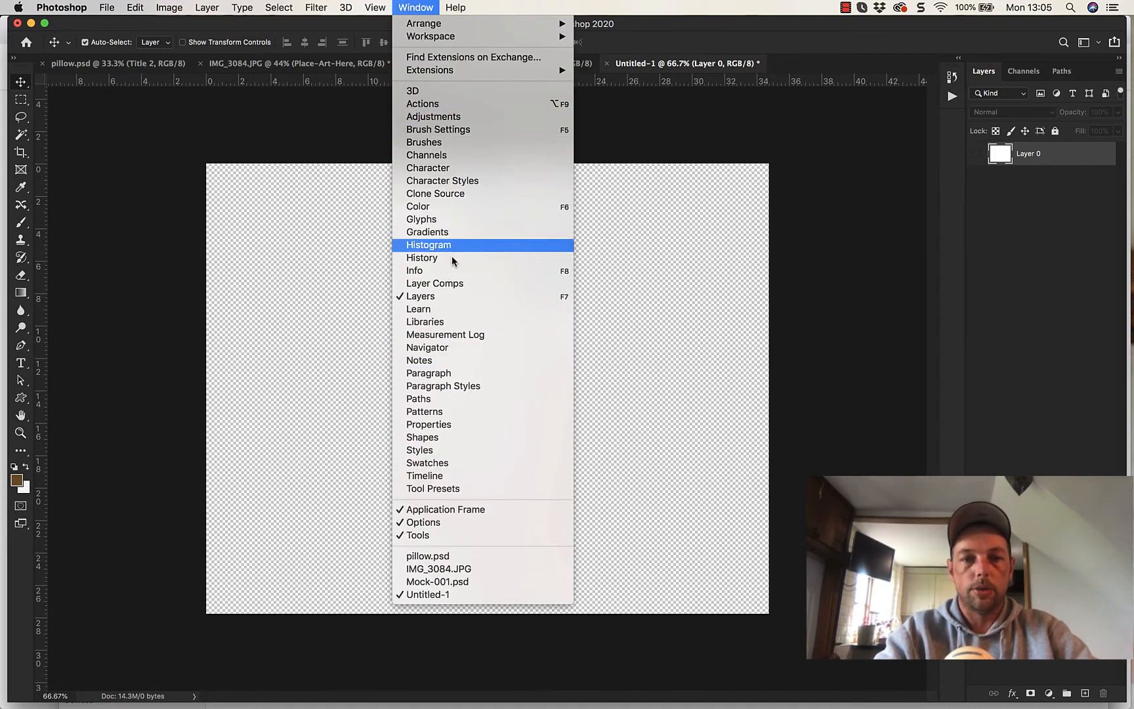
click(1037, 334)
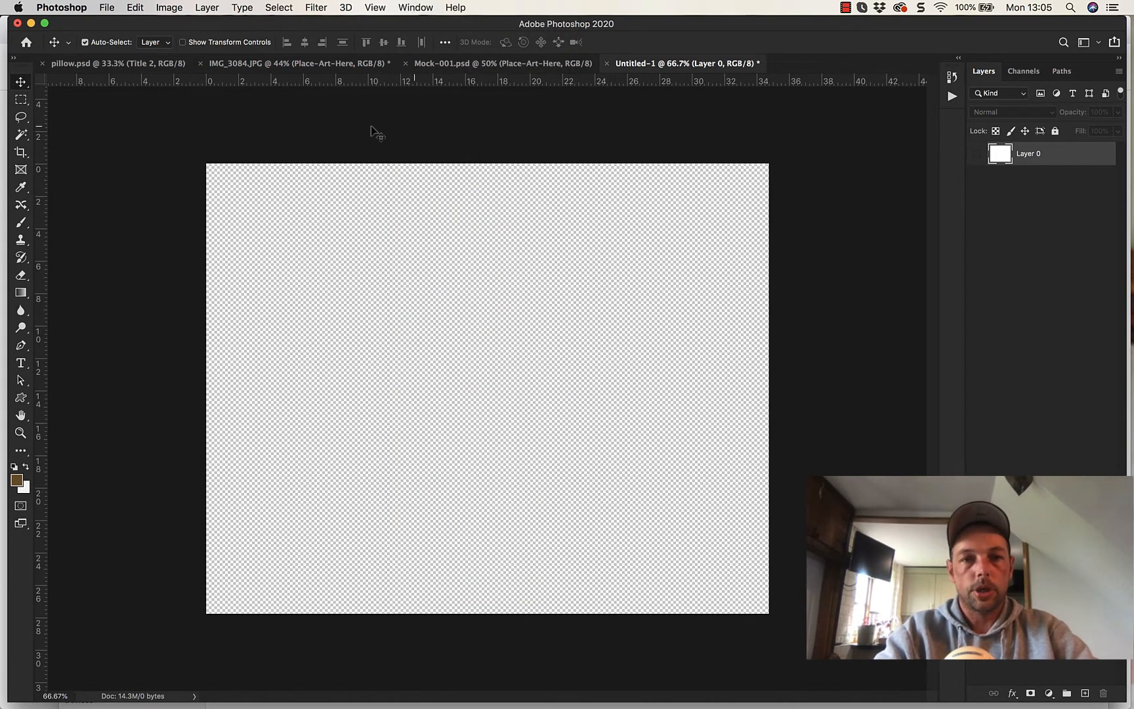
- Look over the mug mockups in Mock-001.psd and IMG_3084.JPG, and return to the new document
click(446, 65)
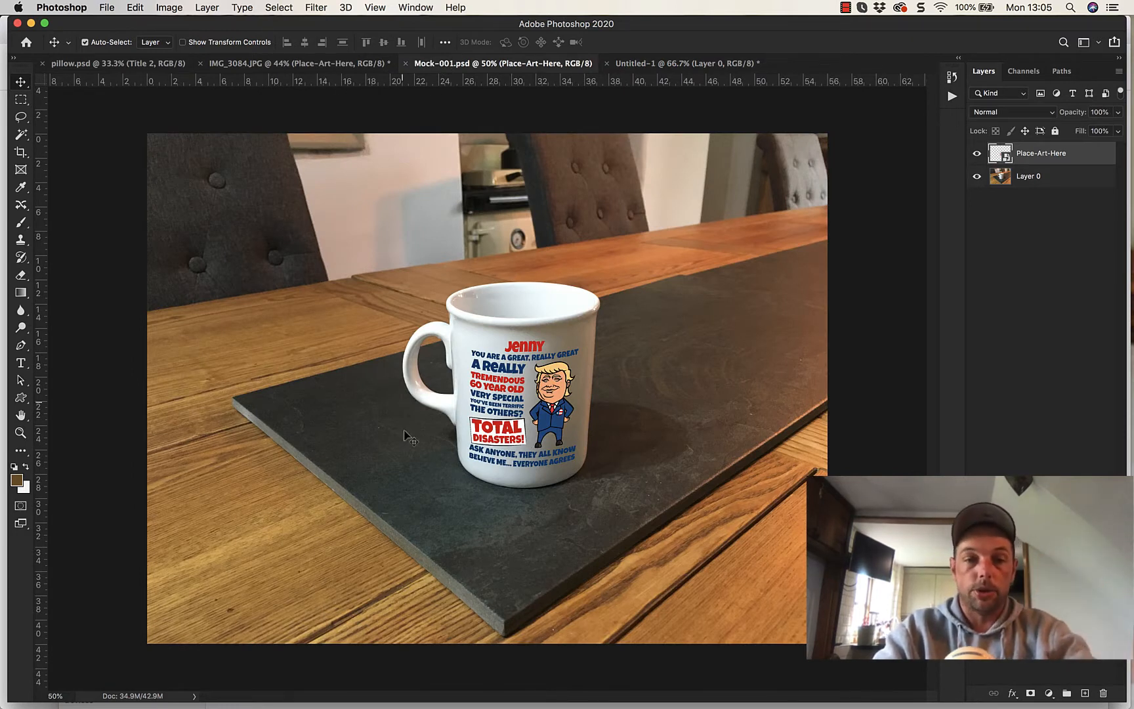
click(331, 65)
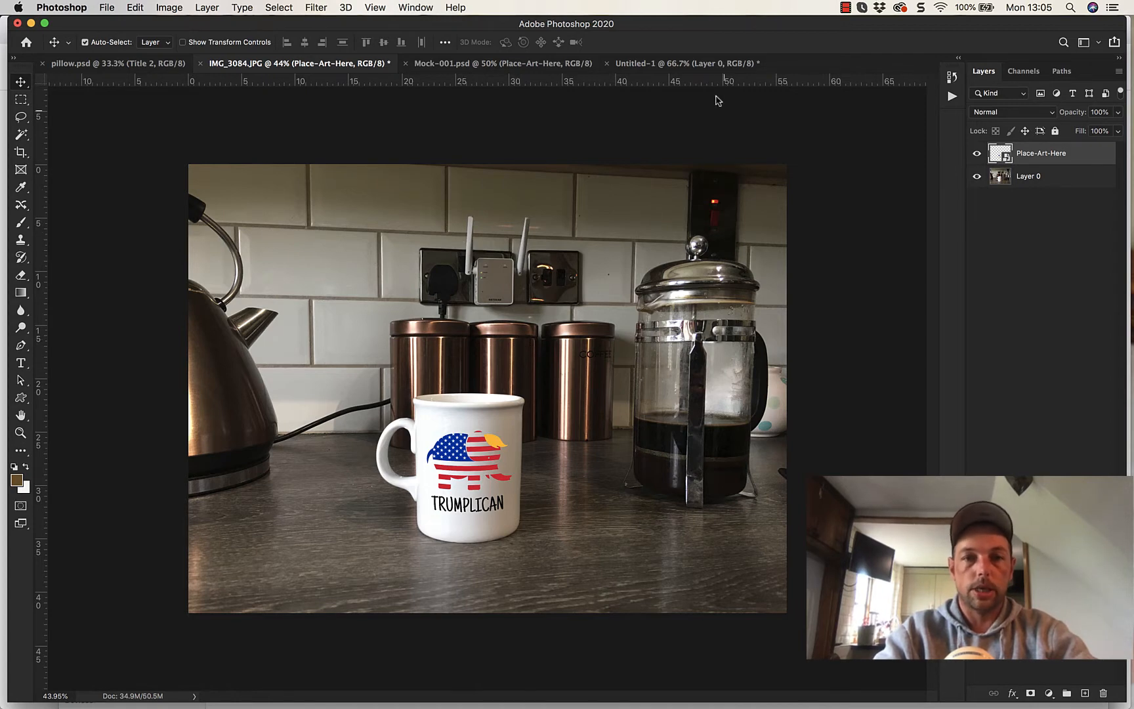
click(655, 66)
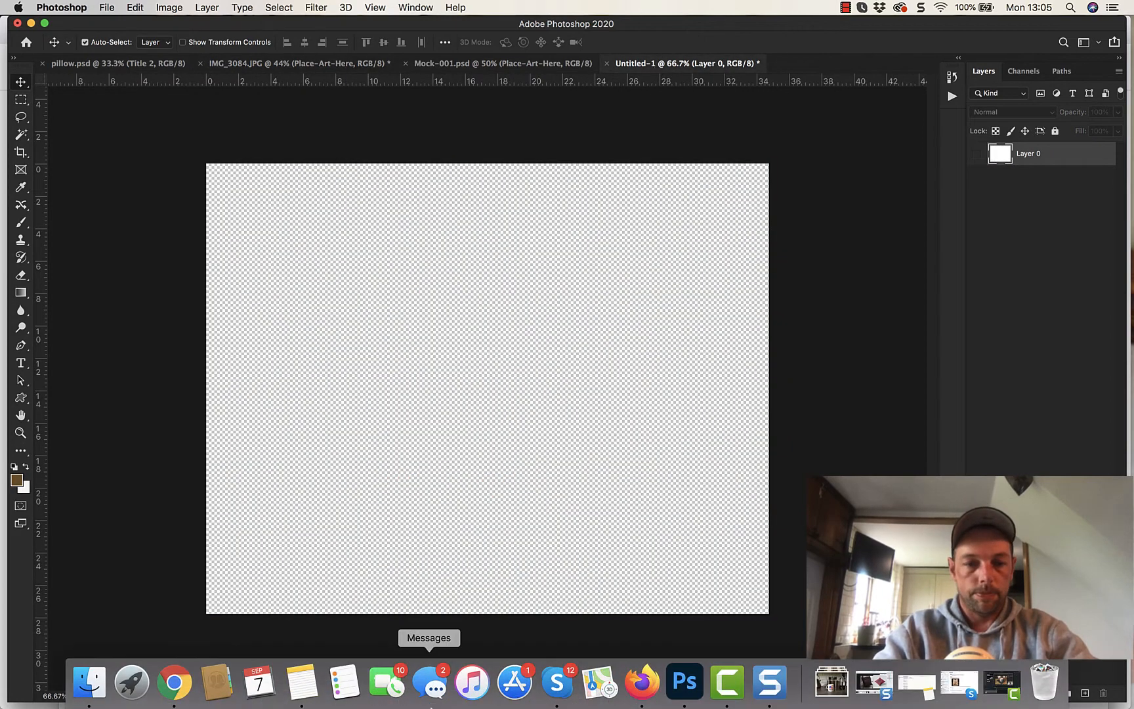
- Place Mock-001.jpg and Mock-002.jpg from the Desktop folder, scaling Mock-001 to about 79% so it covers the canvas with the mug near the centre
click(89, 682)
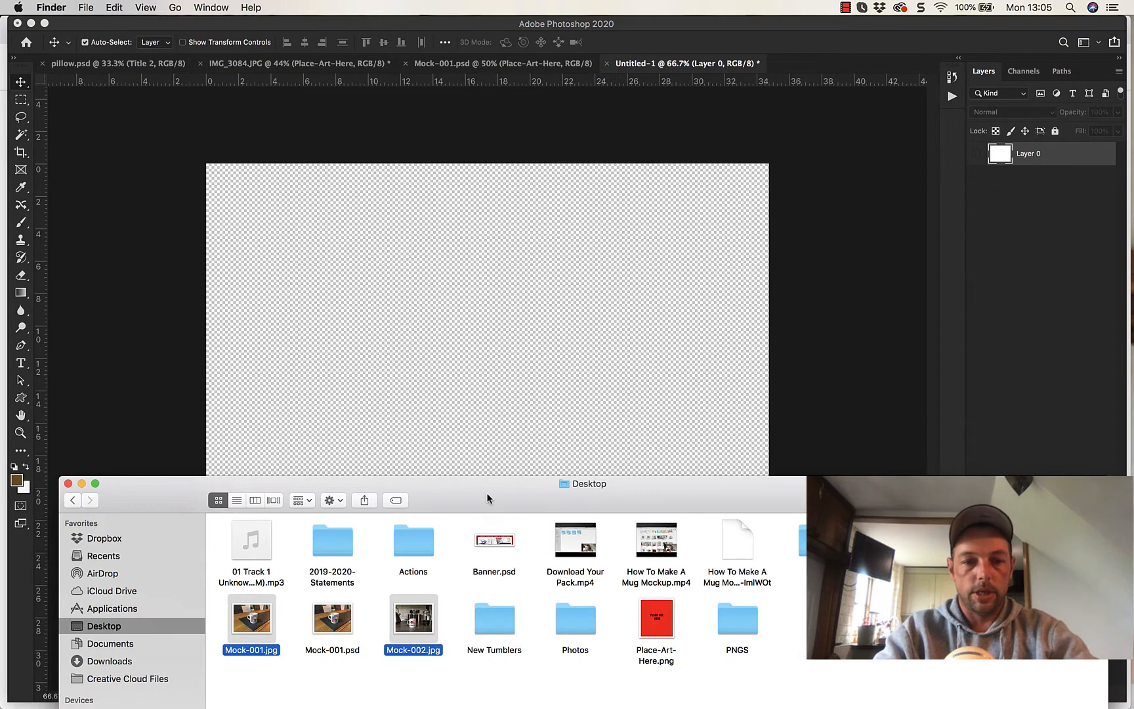
mouse_move(487, 493)
mouse_down()
mouse_move(503, 340)
mouse_move(494, 488)
mouse_up()
drag(262, 609, 382, 354)
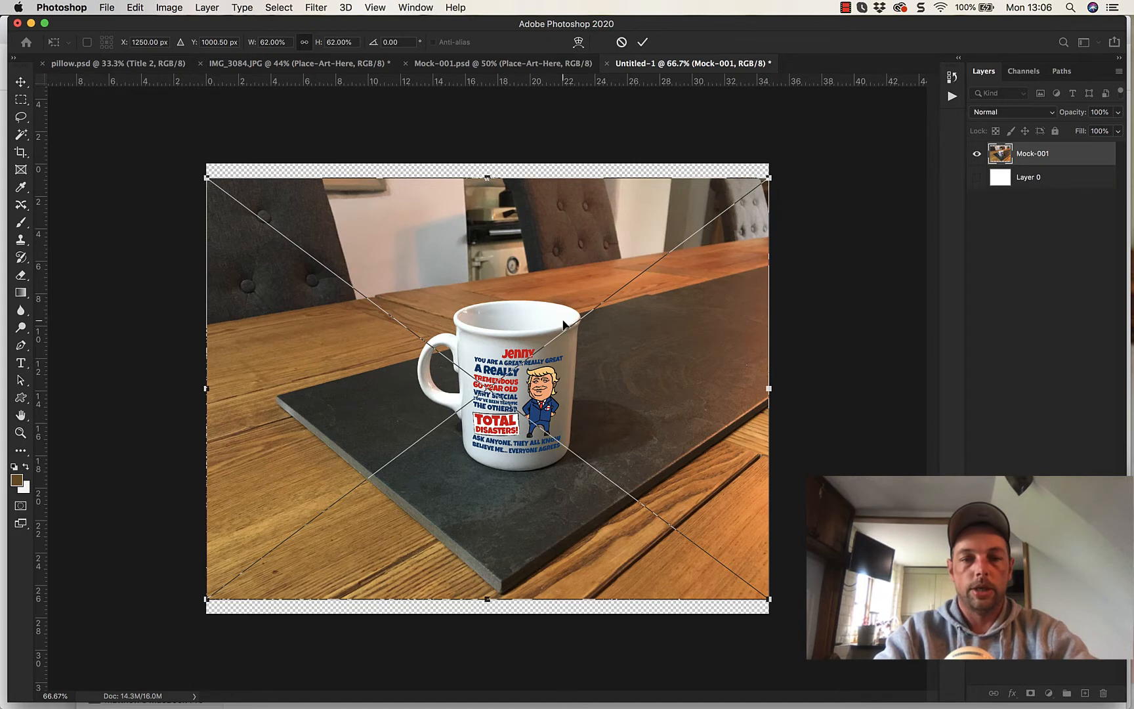
drag(487, 177, 487, 134)
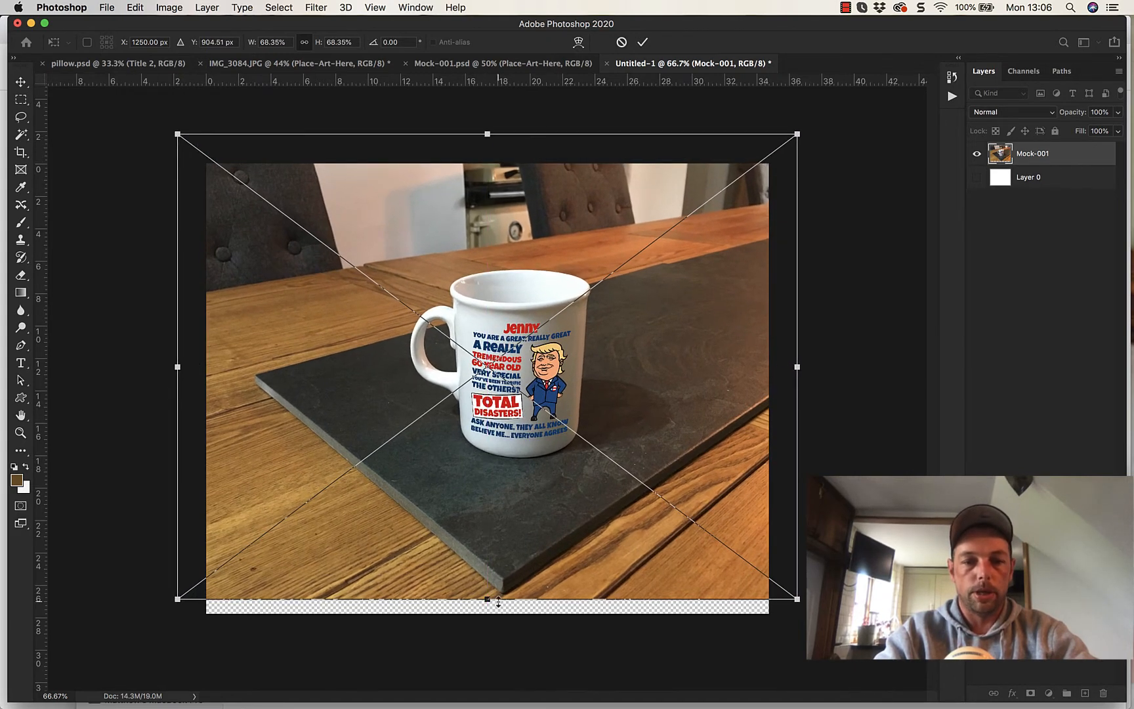
drag(489, 598, 487, 670)
drag(516, 538, 487, 541)
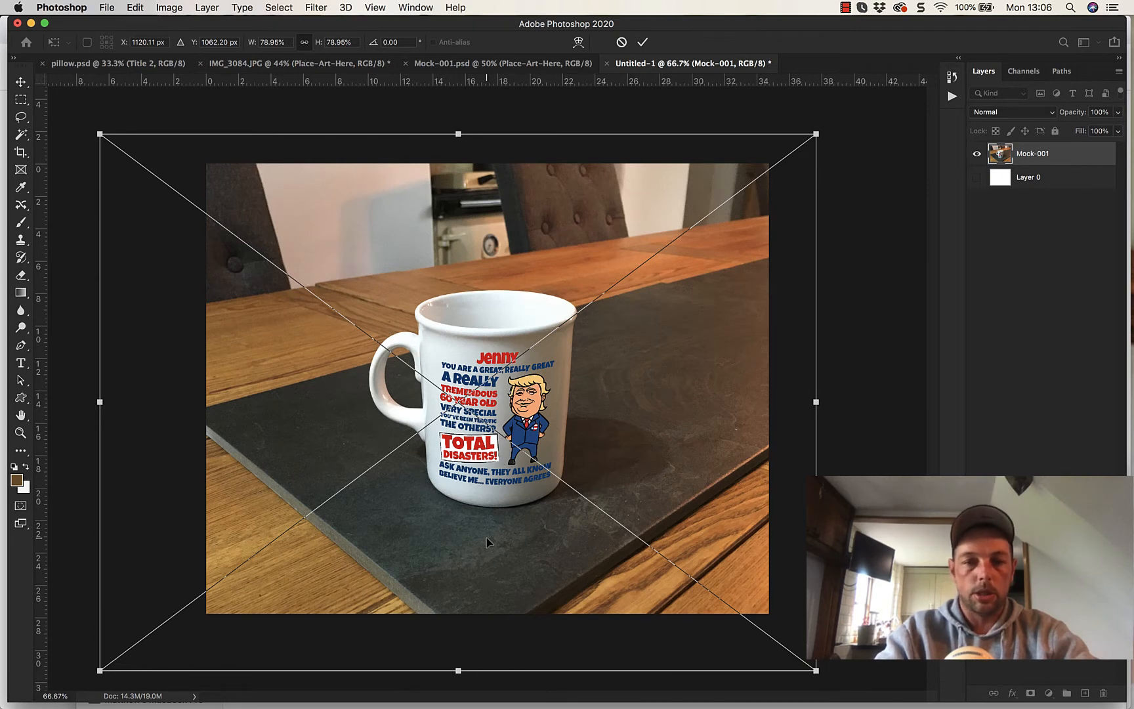
key(Return)
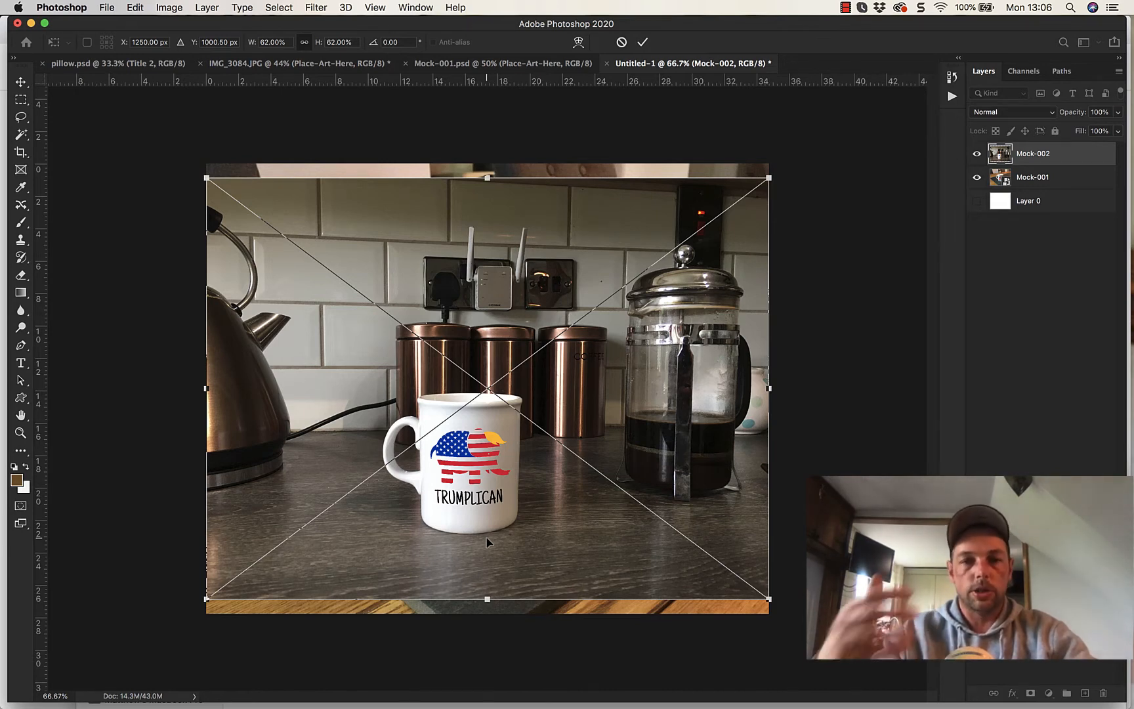
- Scale the placed Mock-002 image to about 79% so it covers the whole canvas, and commit the placement
drag(483, 180, 487, 122)
drag(487, 598, 487, 659)
mouse_move(513, 573)
mouse_down()
mouse_move(543, 560)
mouse_move(484, 562)
mouse_move(538, 561)
mouse_move(507, 562)
mouse_move(519, 561)
mouse_up()
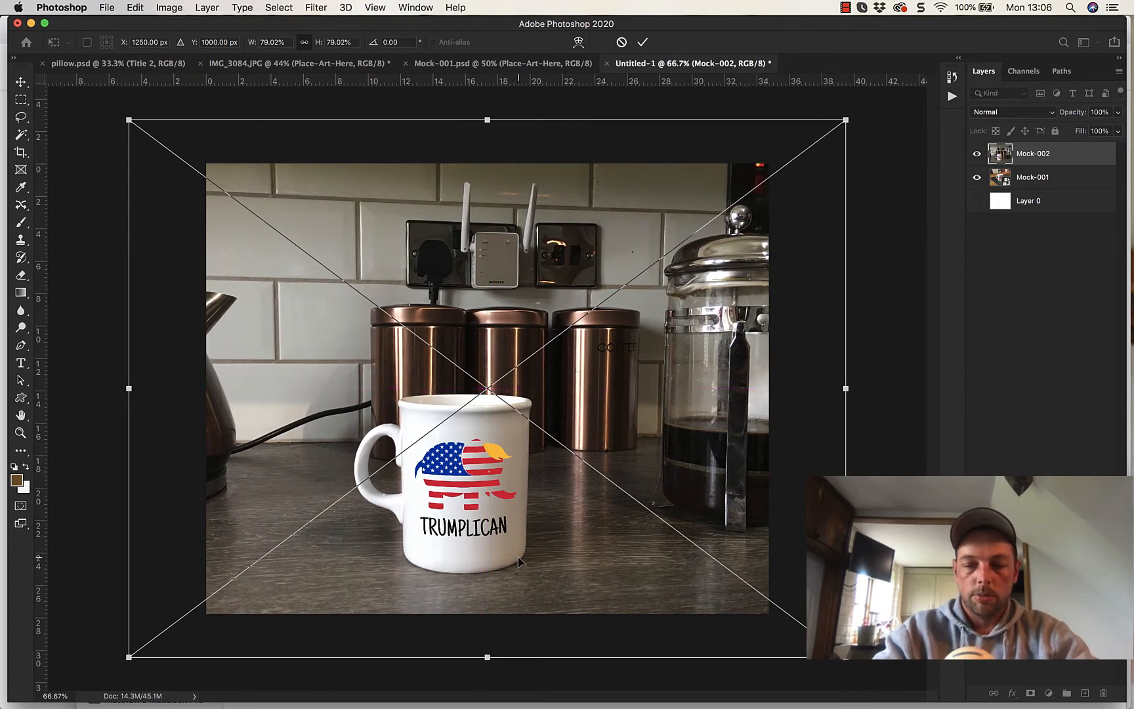
key(Return)
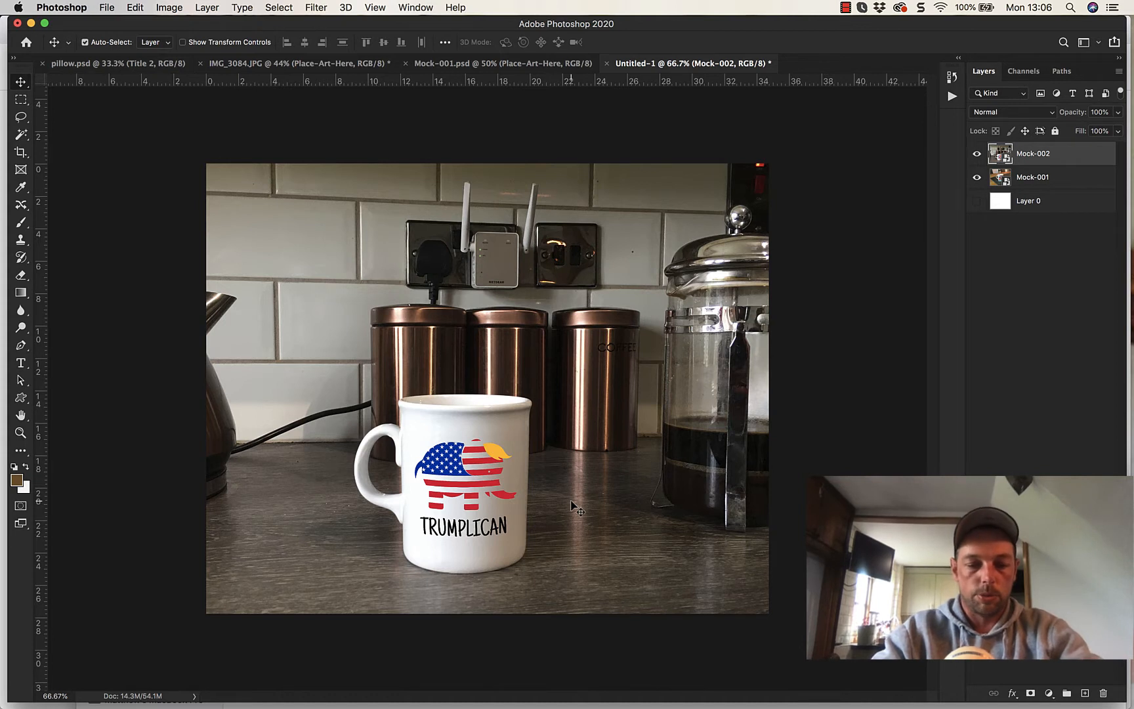
key(super)
key(super+t)
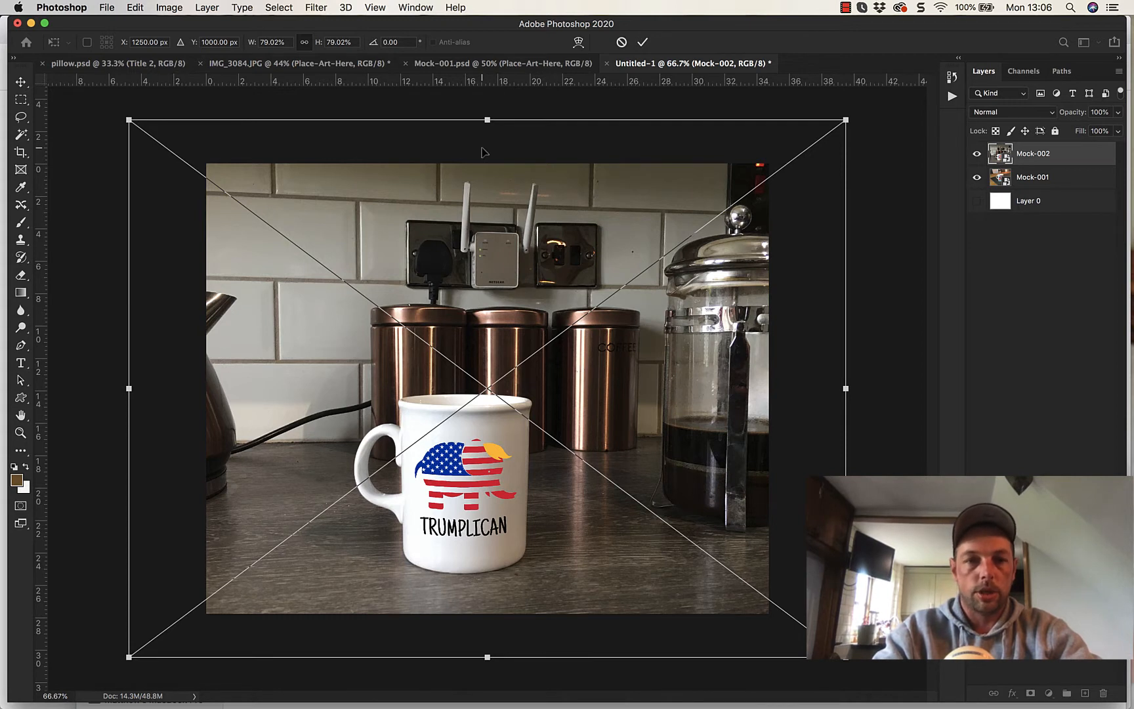
key(Return)
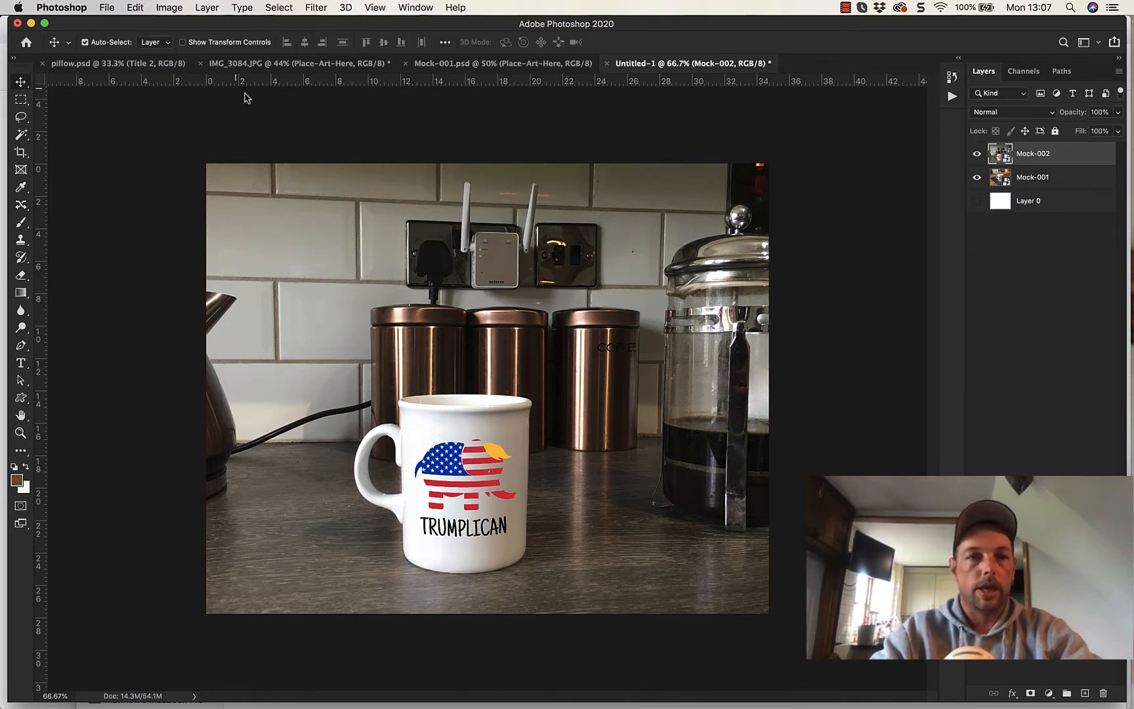
click(137, 9)
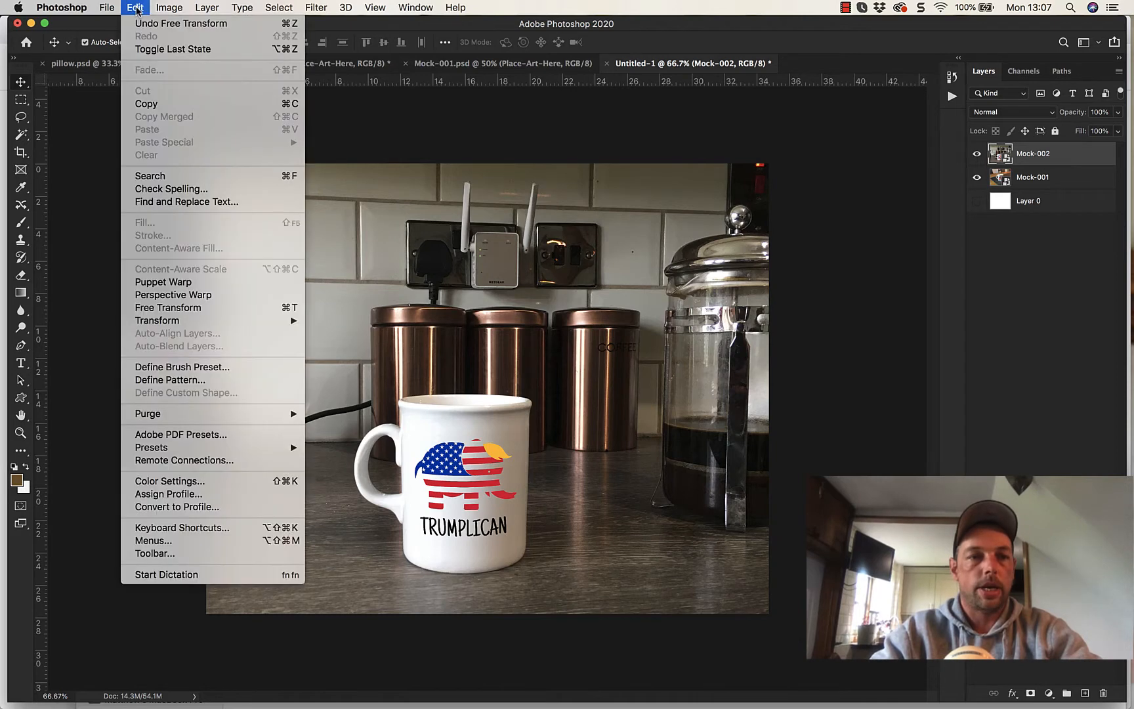
click(168, 307)
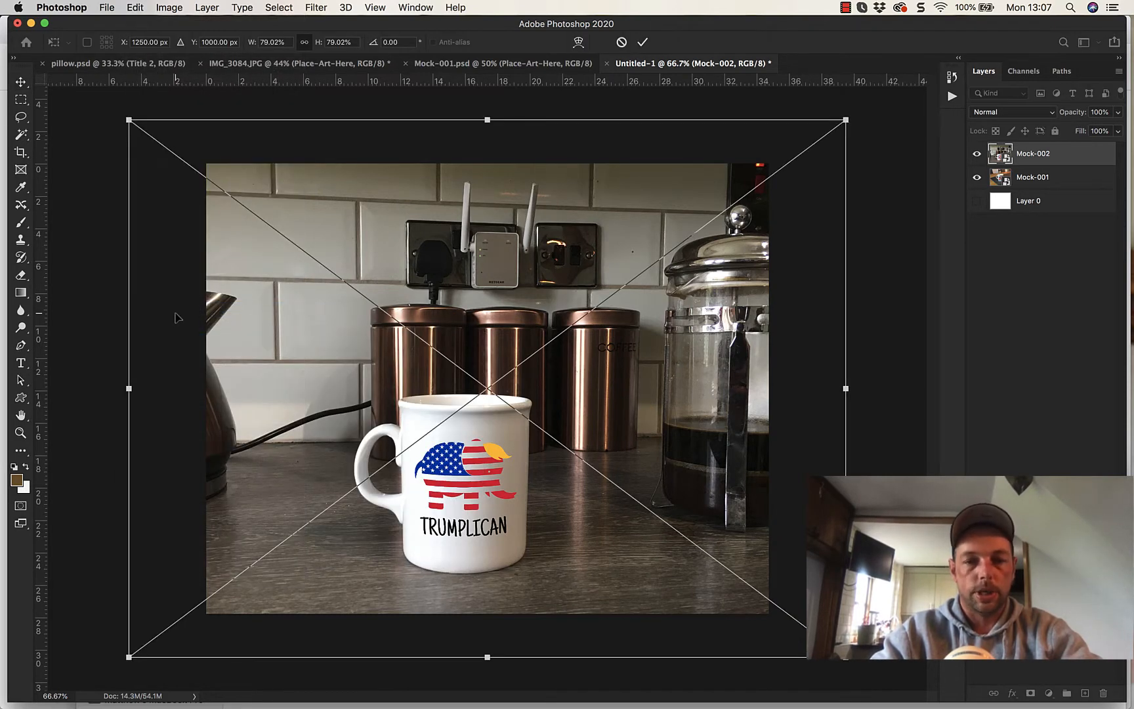
key(Return)
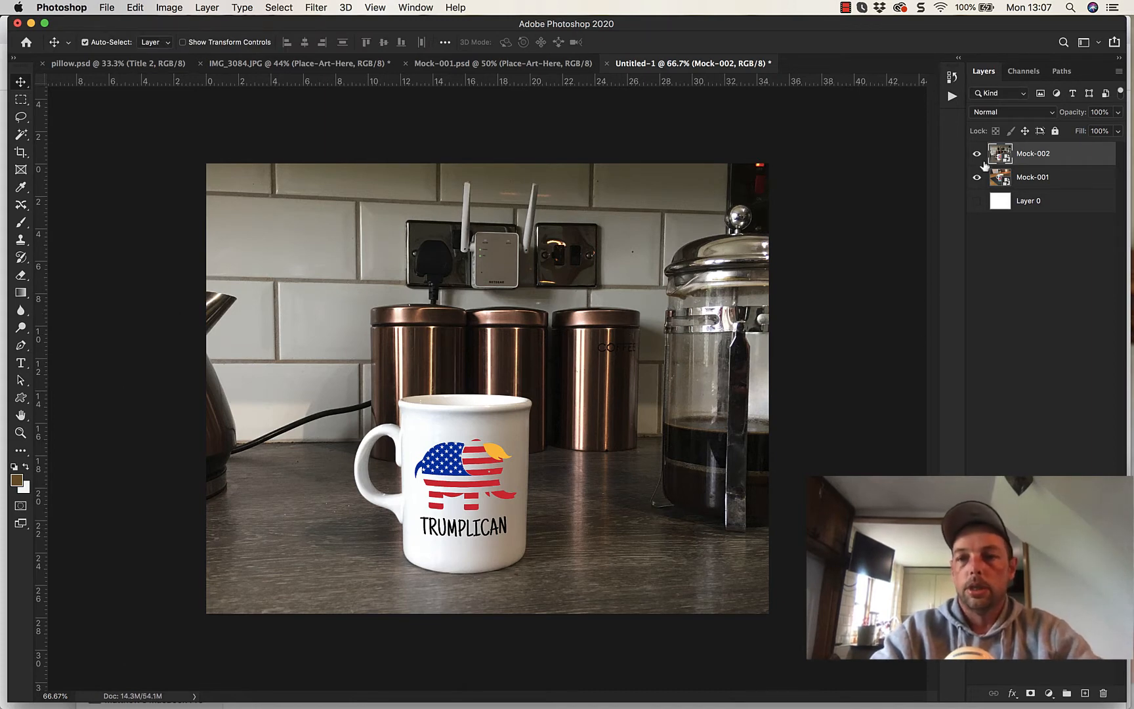
- Compare the two mug photos by toggling the visibility of the Mock-002 and Mock-001 layers
click(979, 157)
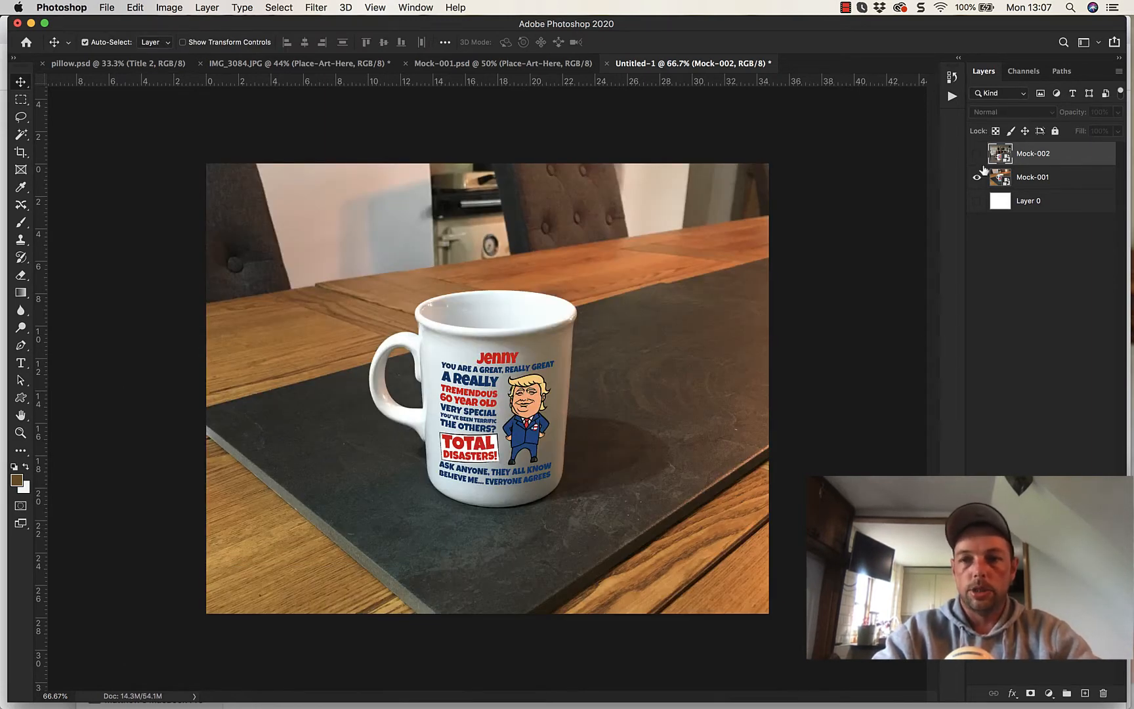
click(977, 156)
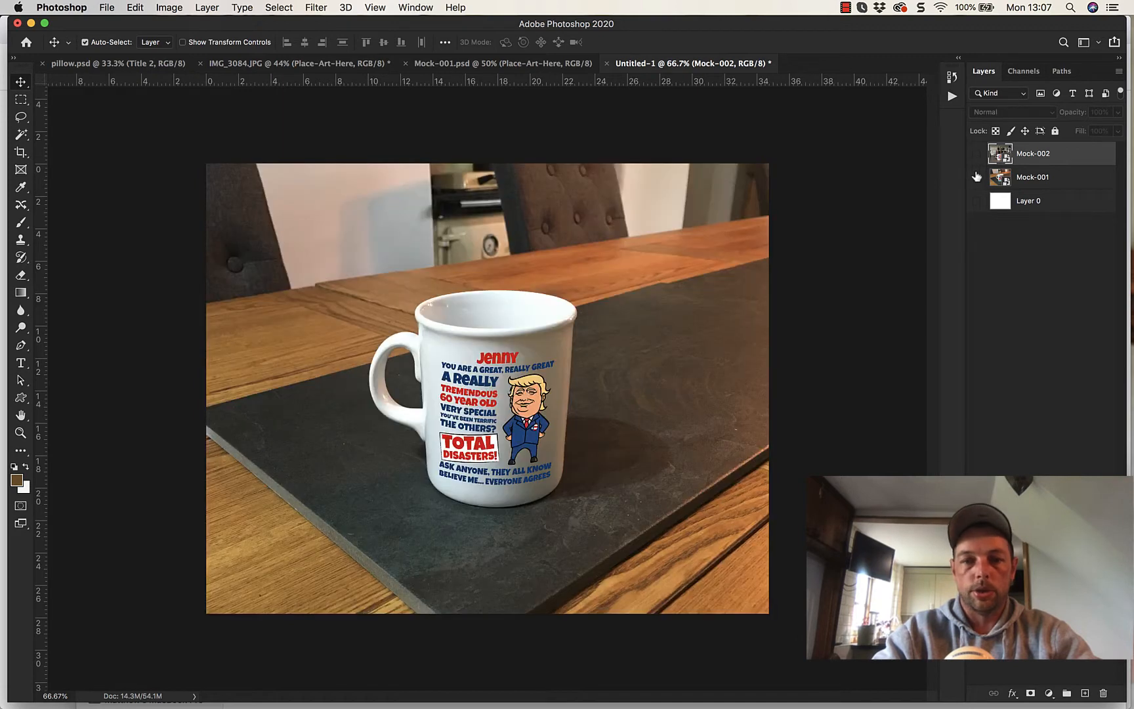
click(976, 177)
click(976, 177)
click(977, 156)
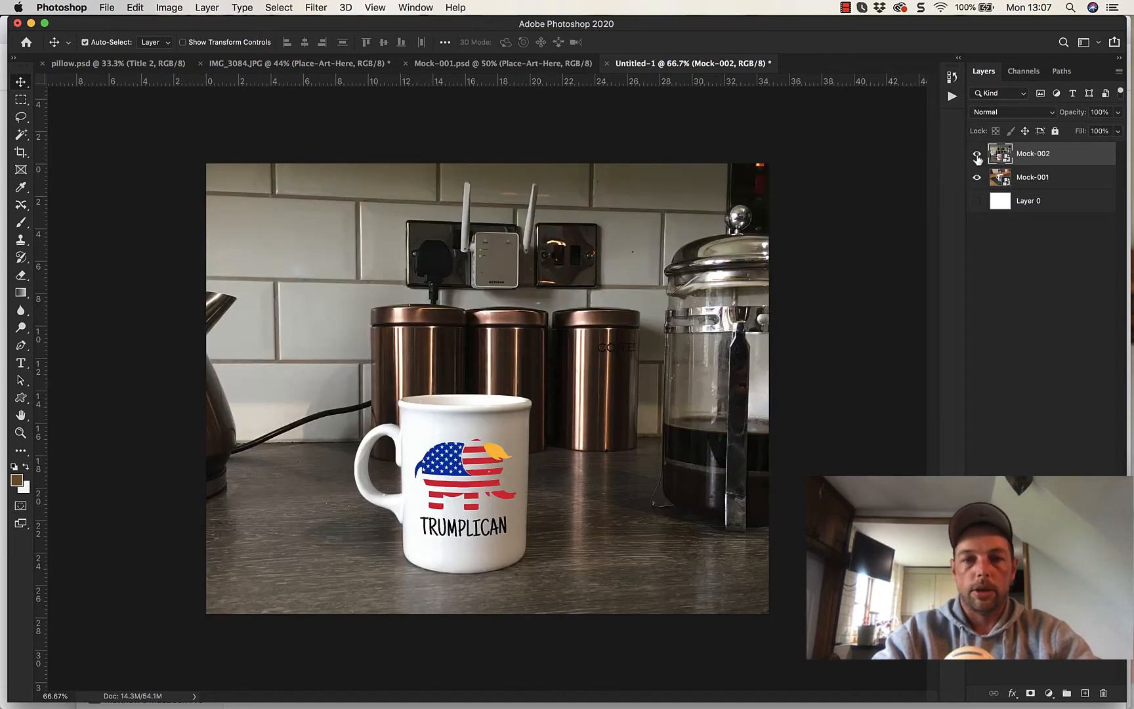
click(977, 156)
click(977, 156)
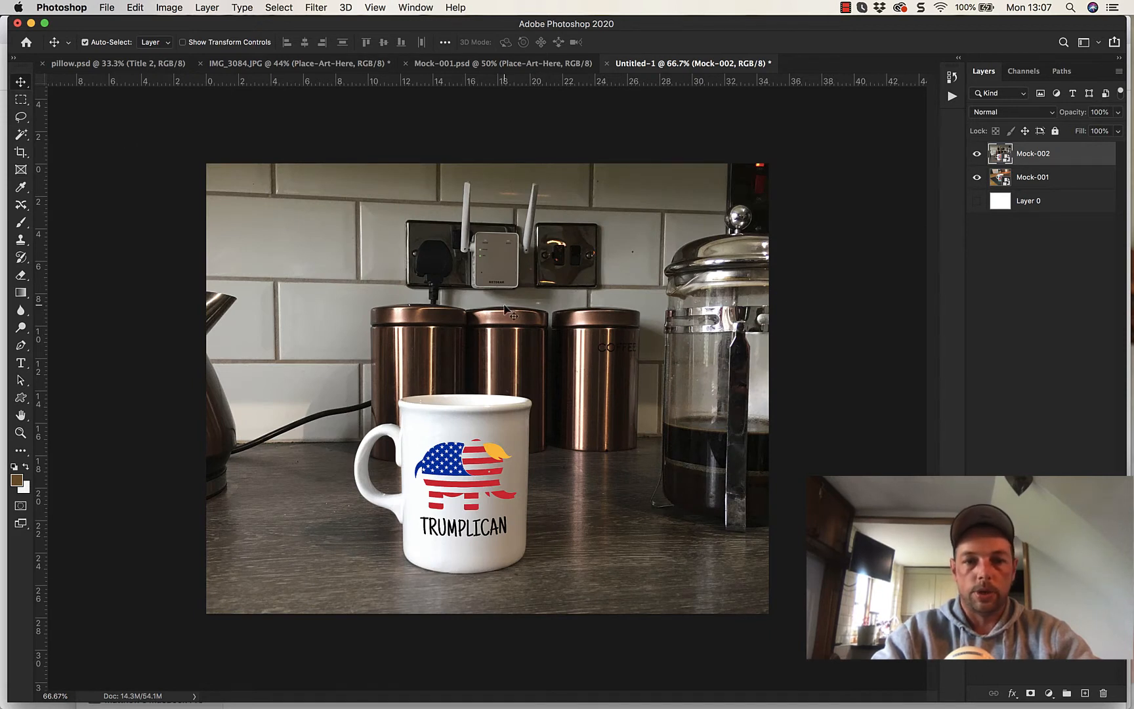
- Move the Mock-002 photo upward and make a full-width rectangular marquee selection along the canvas's lower edge, beneath the mug
drag(506, 310, 506, 265)
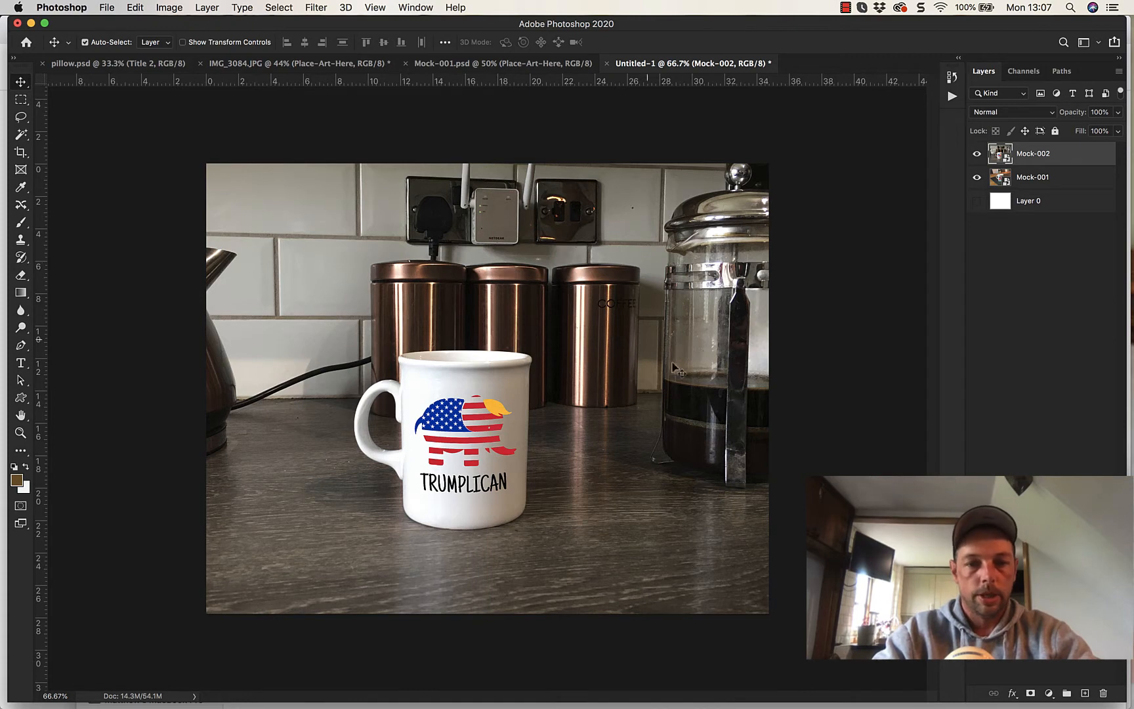
click(21, 101)
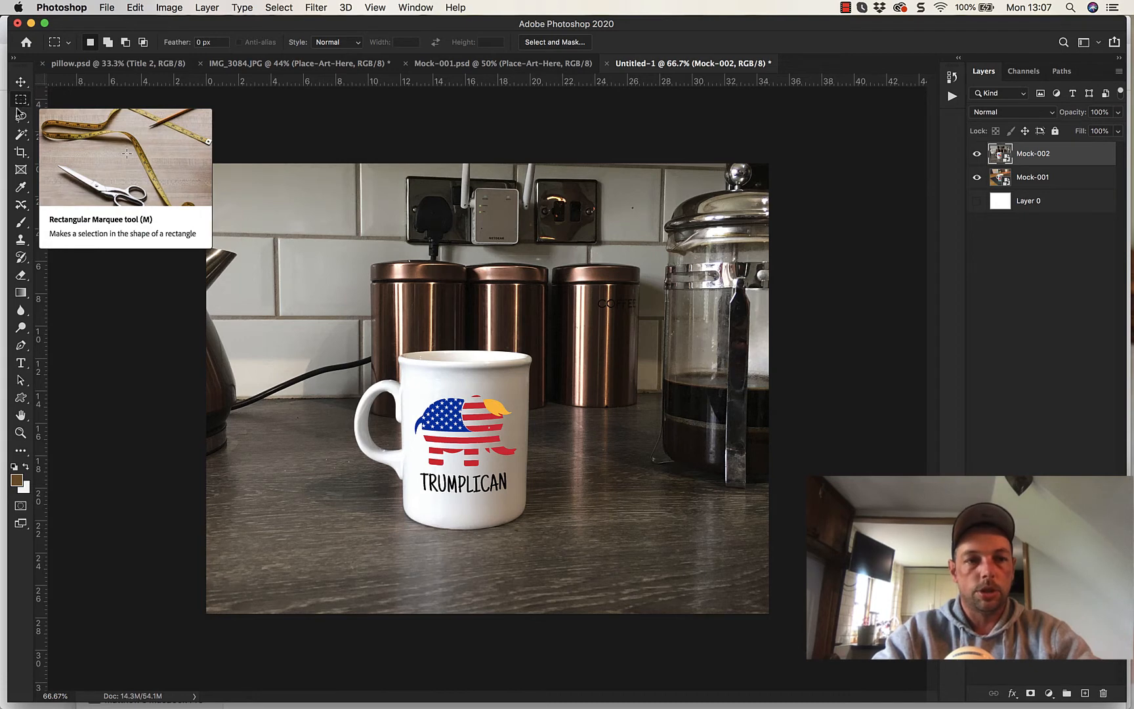
click(21, 101)
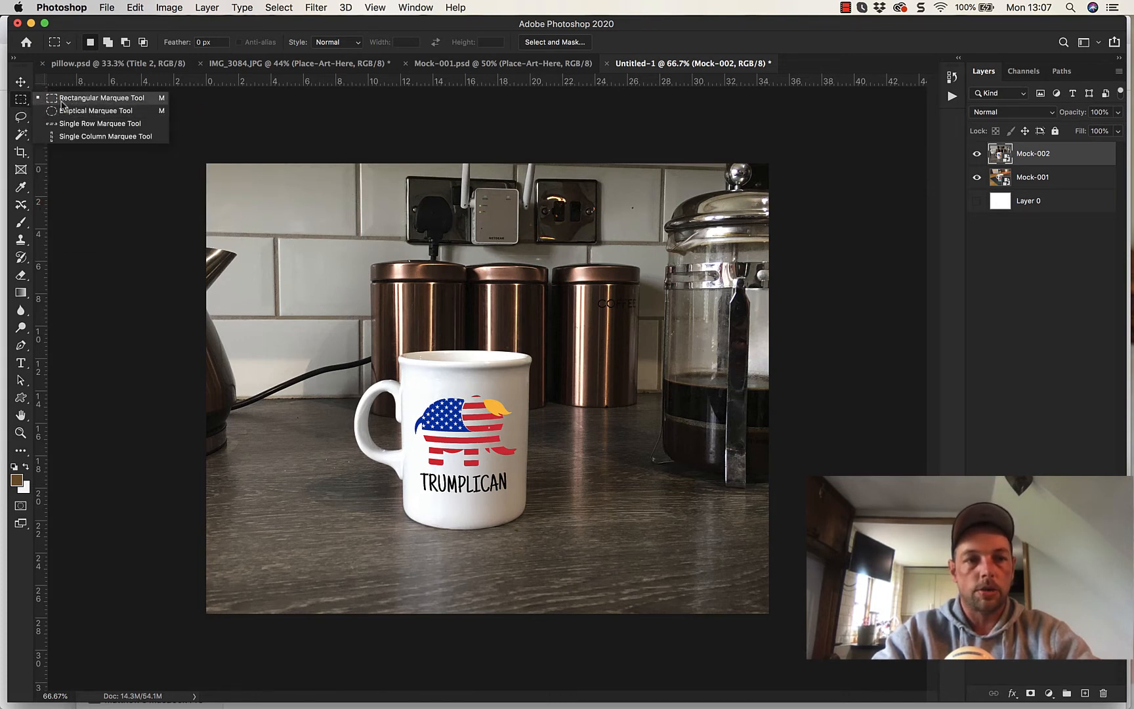
click(94, 100)
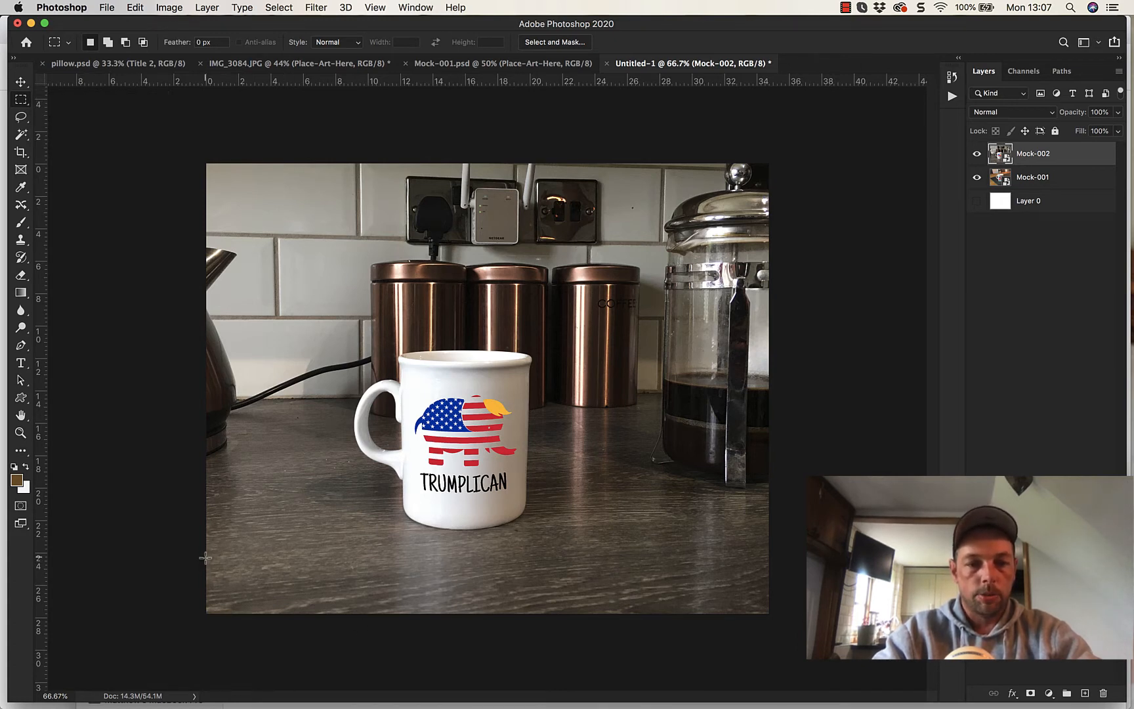
drag(206, 556, 774, 632)
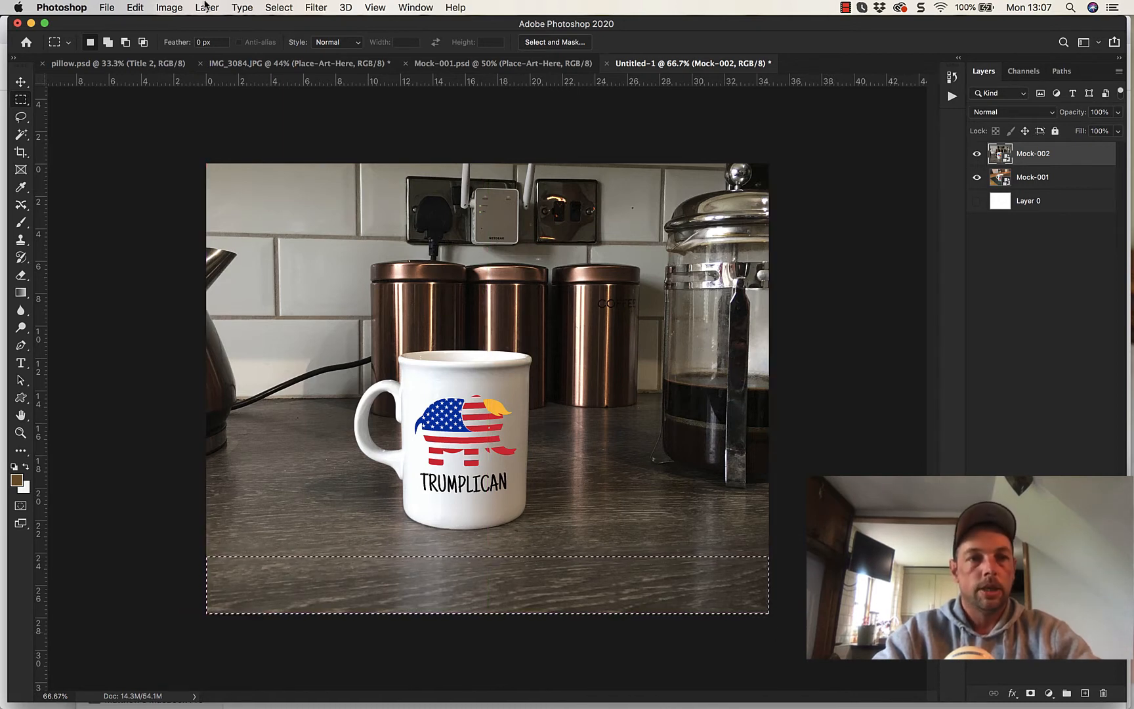
- Create a solid color fill layer from the selection along the canvas's lower edge, in pure red (hue 0, saturation 100%, brightness 100%)
click(202, 7)
mouse_move(230, 176)
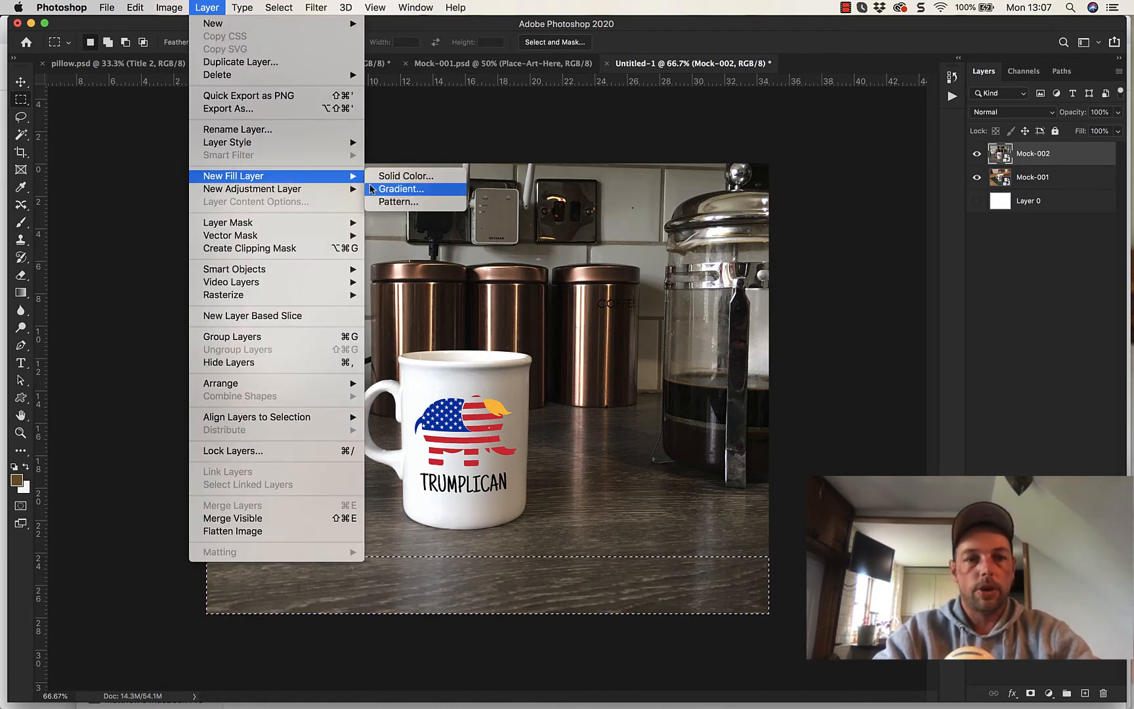
click(396, 176)
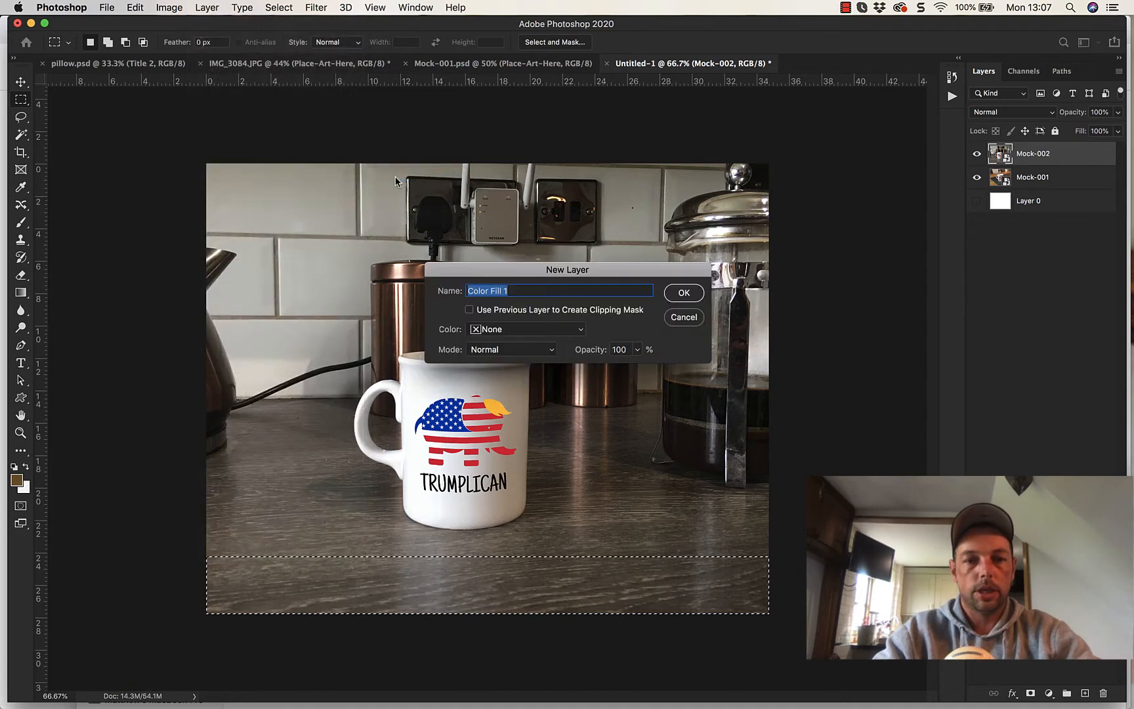
click(681, 292)
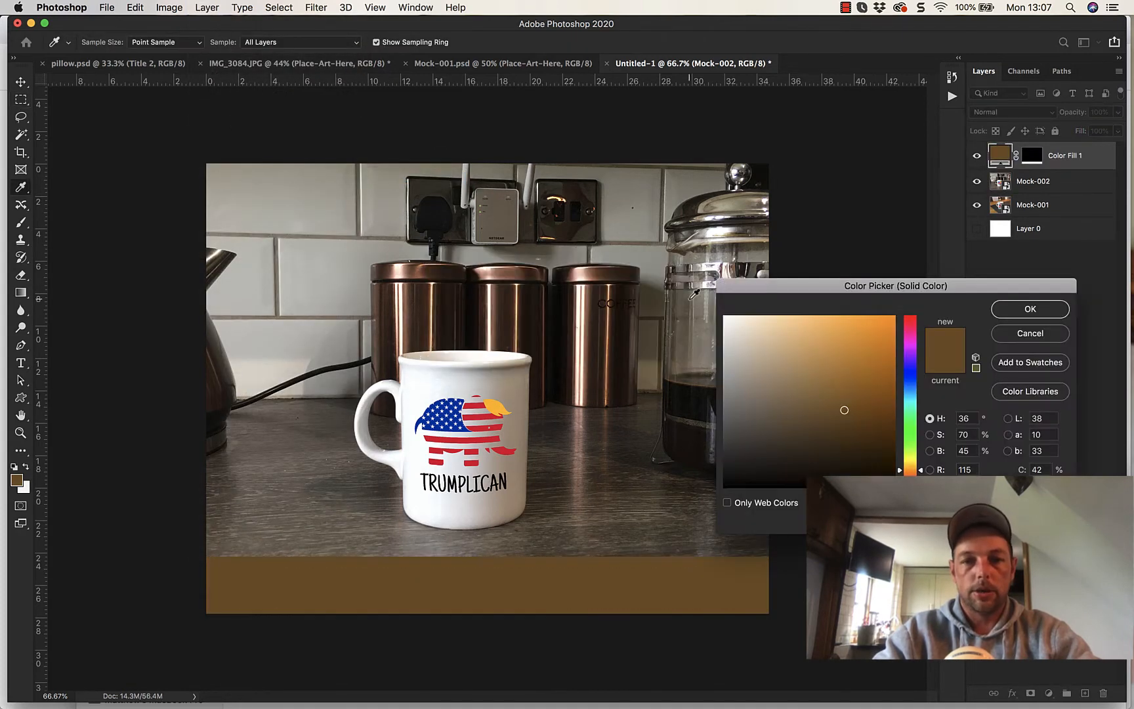
click(910, 324)
mouse_move(853, 383)
mouse_down()
mouse_move(887, 327)
mouse_move(924, 300)
mouse_move(913, 320)
mouse_move(912, 309)
mouse_up()
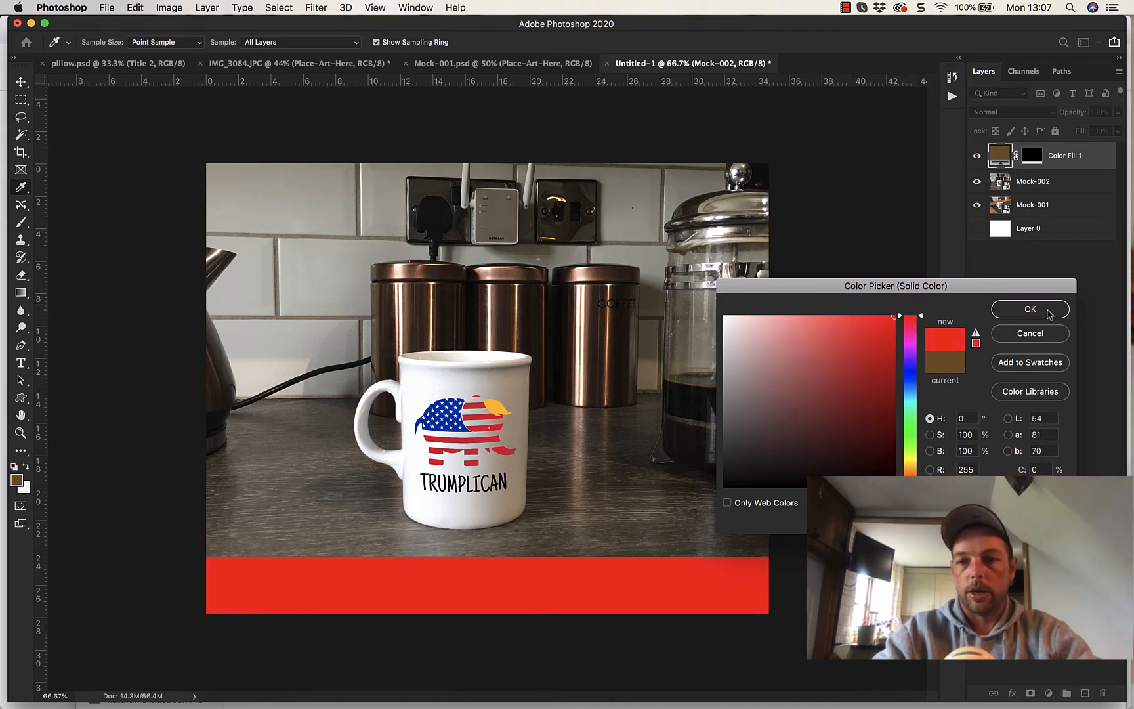
click(1017, 315)
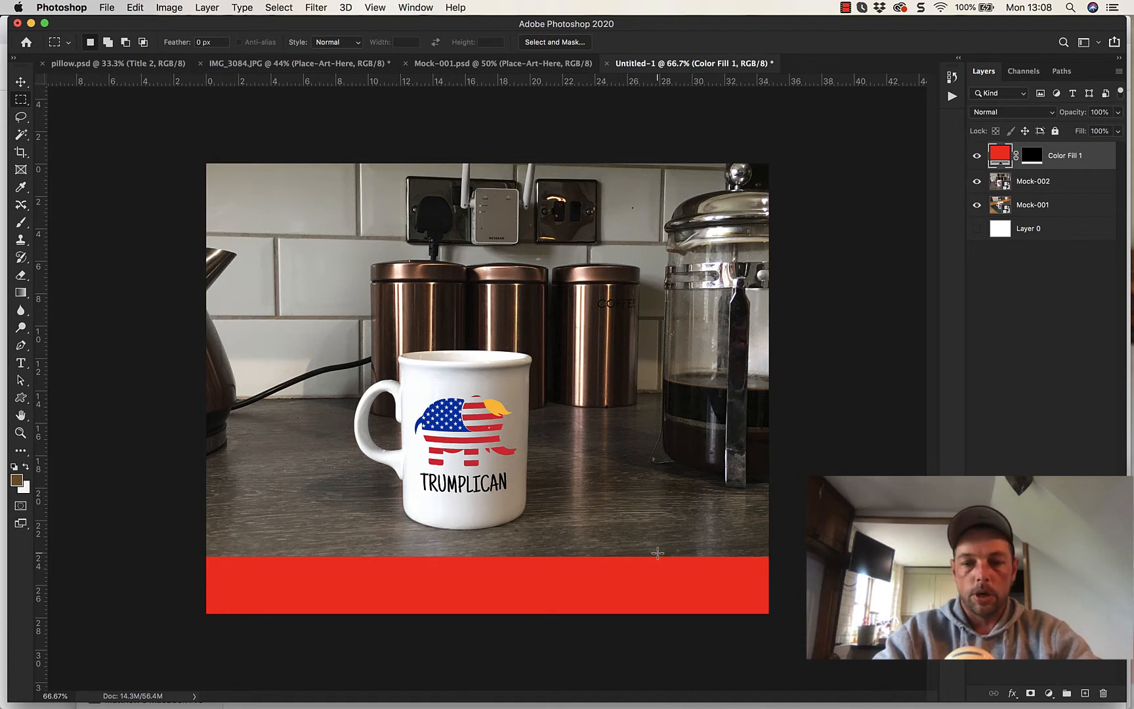
- Try dark blue and colors sampled from the mug's elephant artwork on the fill strip, and cancel the color change
double_click(999, 156)
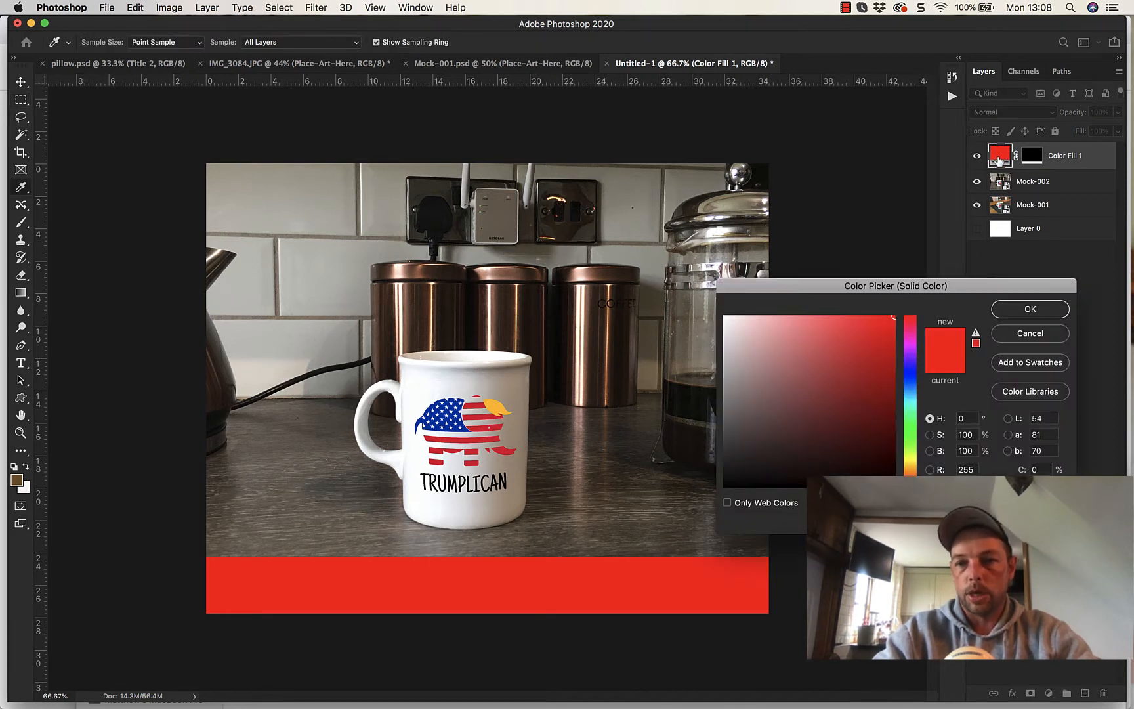
click(910, 371)
mouse_move(808, 420)
mouse_down()
mouse_move(815, 437)
mouse_move(772, 352)
mouse_move(774, 428)
mouse_move(723, 330)
mouse_move(800, 405)
mouse_move(697, 525)
mouse_move(884, 365)
mouse_move(916, 304)
mouse_move(888, 422)
mouse_up()
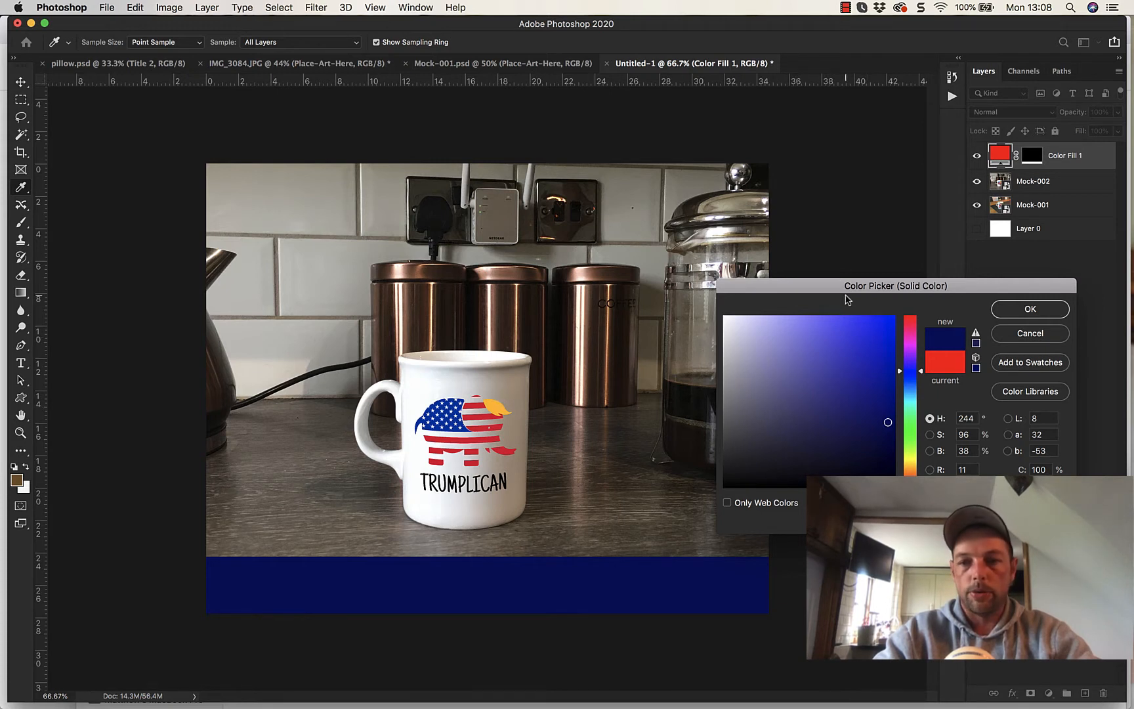
click(496, 409)
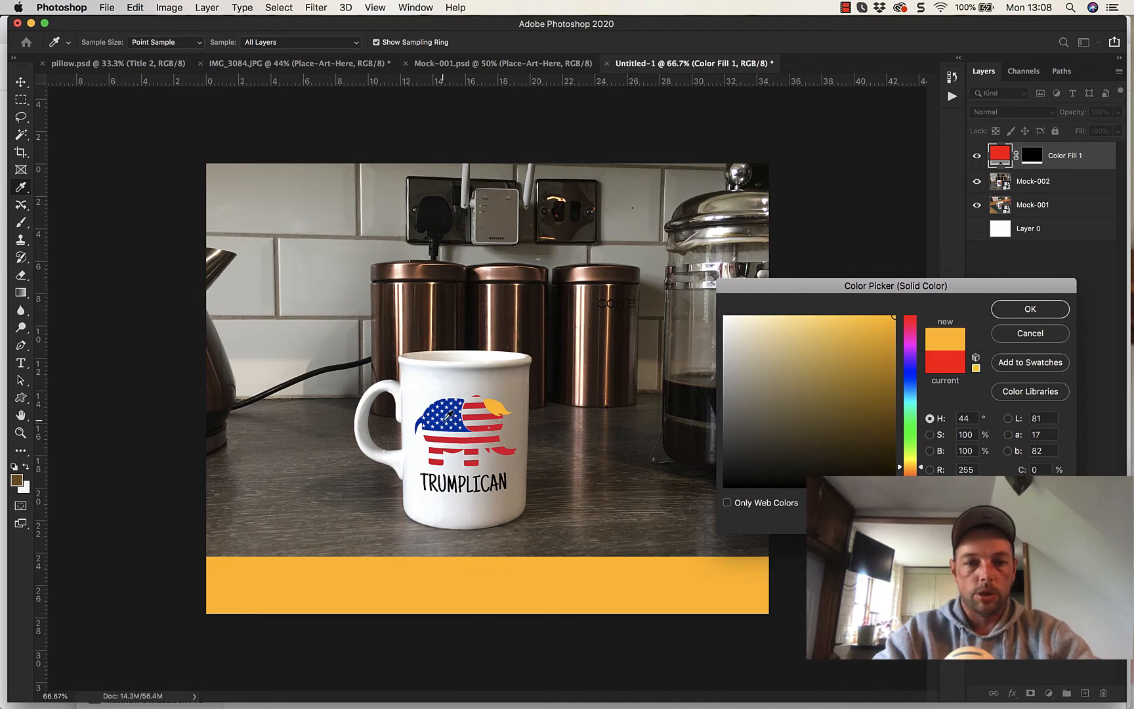
click(444, 424)
click(442, 428)
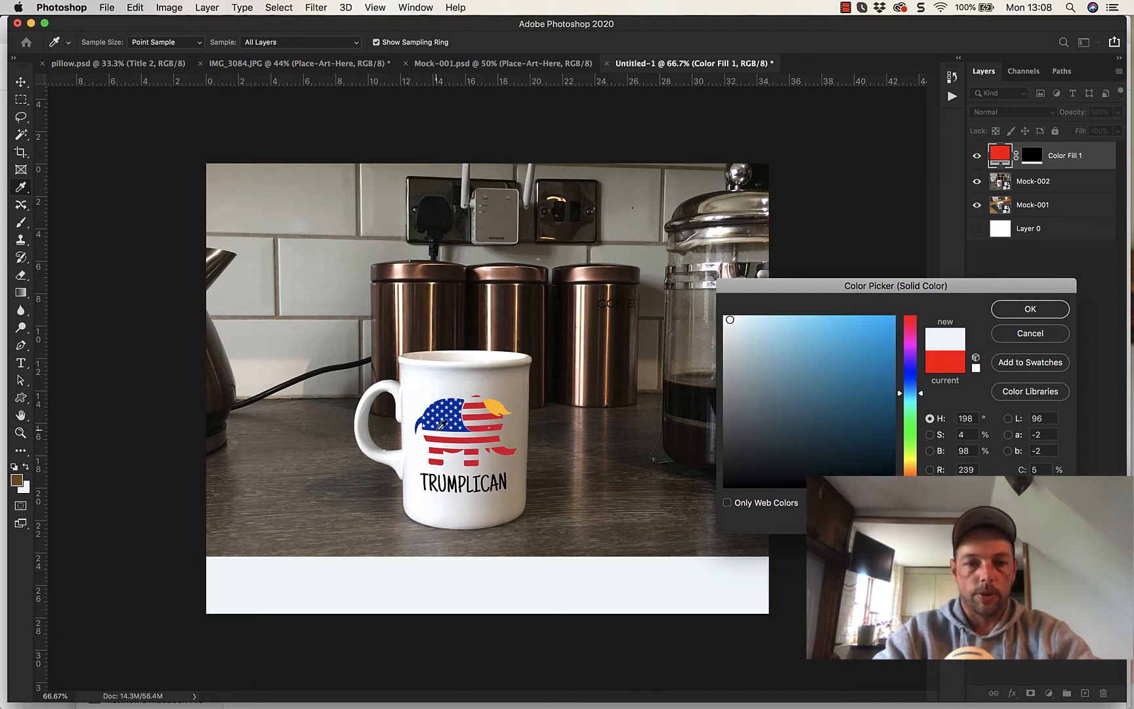
click(437, 435)
click(437, 438)
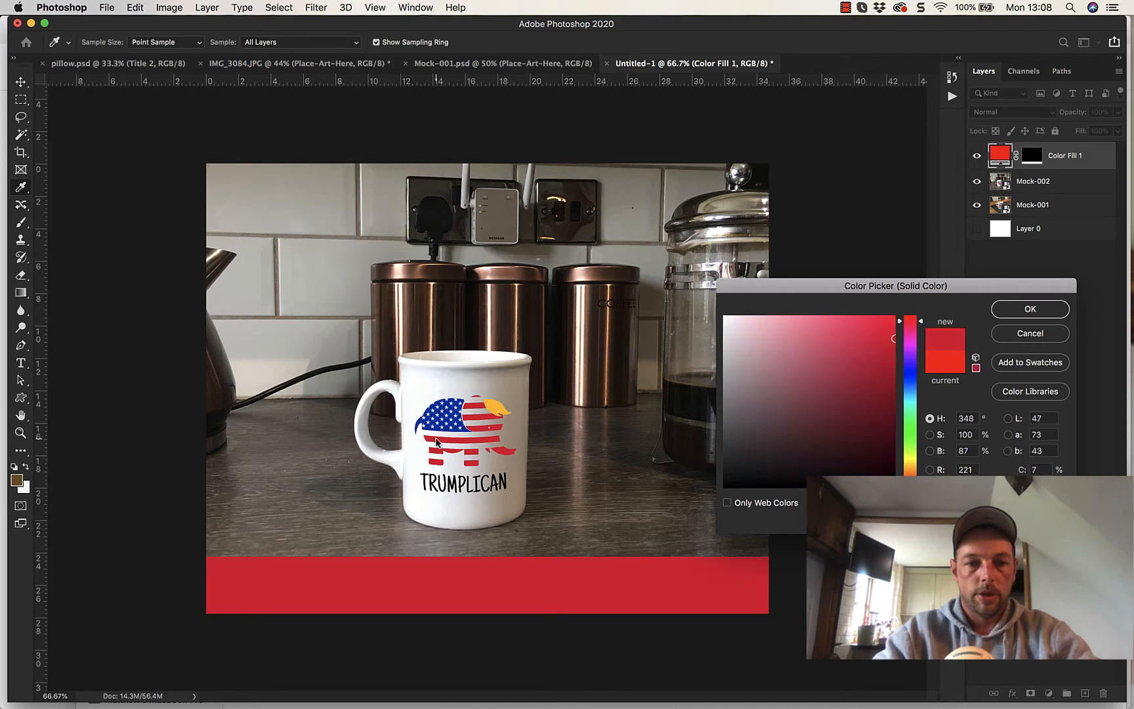
click(493, 409)
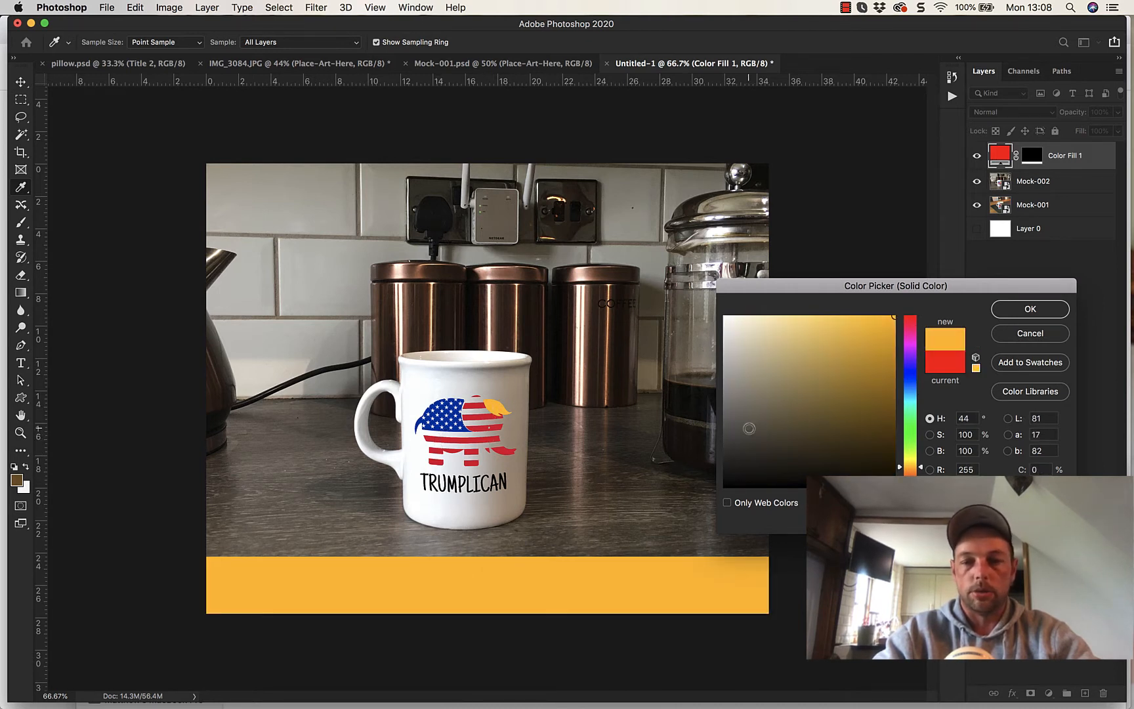
click(1031, 332)
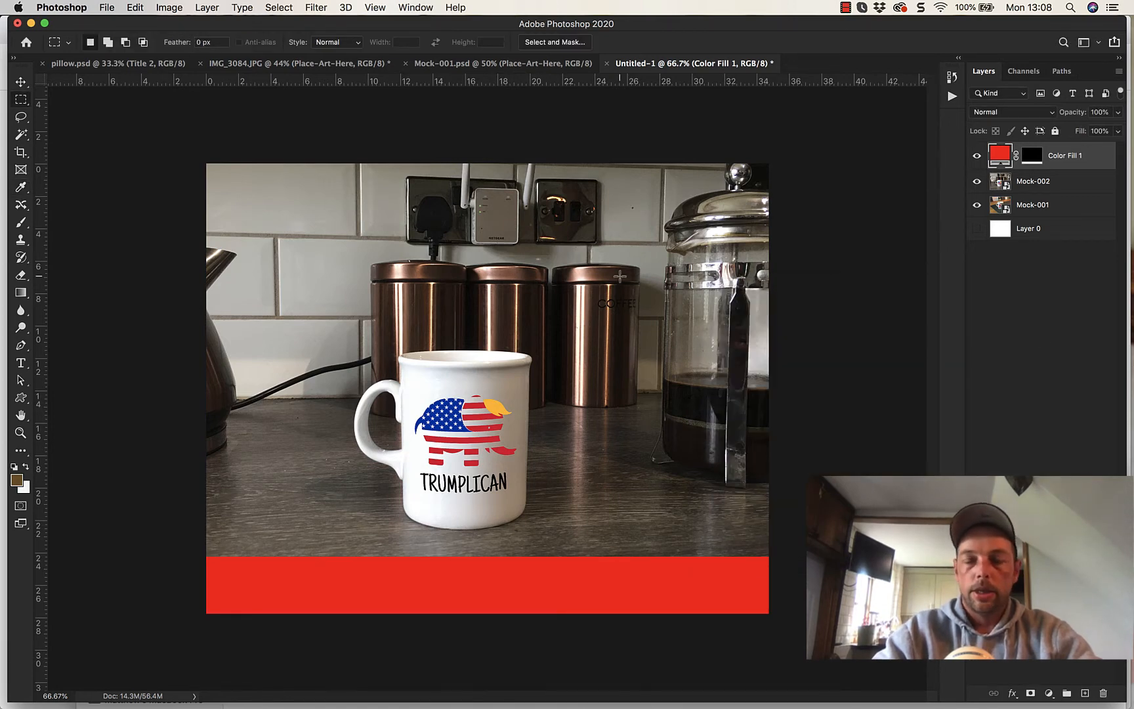
- Add the text "PERSONALIZE MUG ON SALE NOW" on the red strip beneath the mug
click(22, 363)
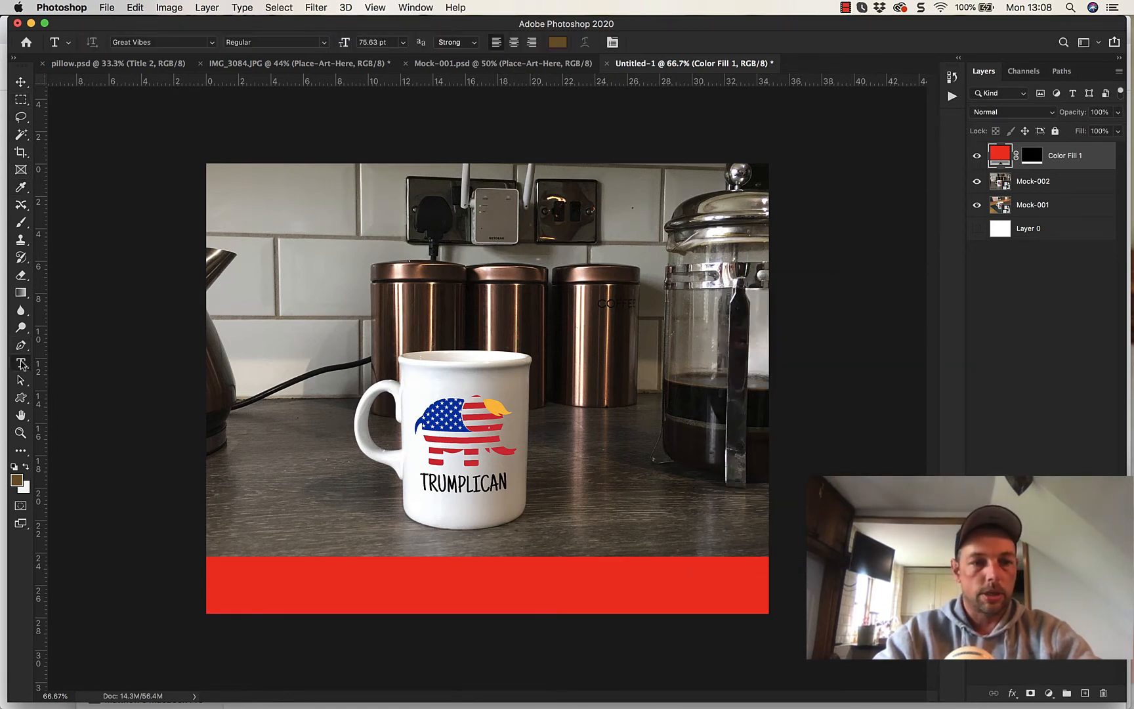
click(305, 592)
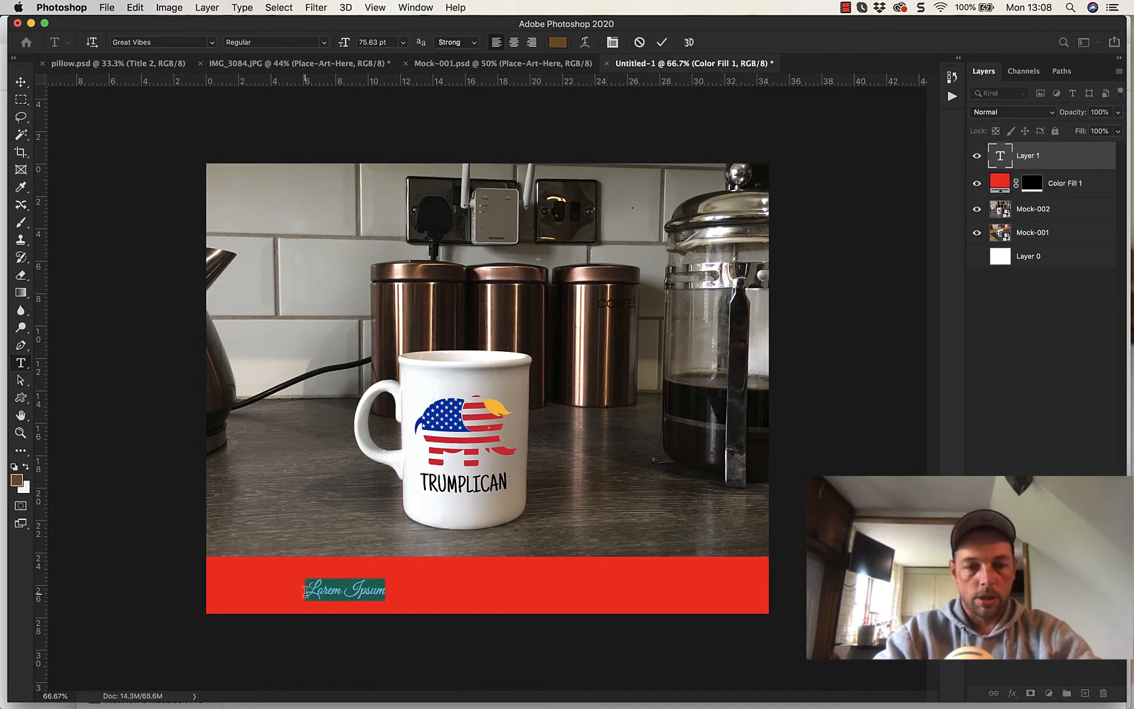
text(R)
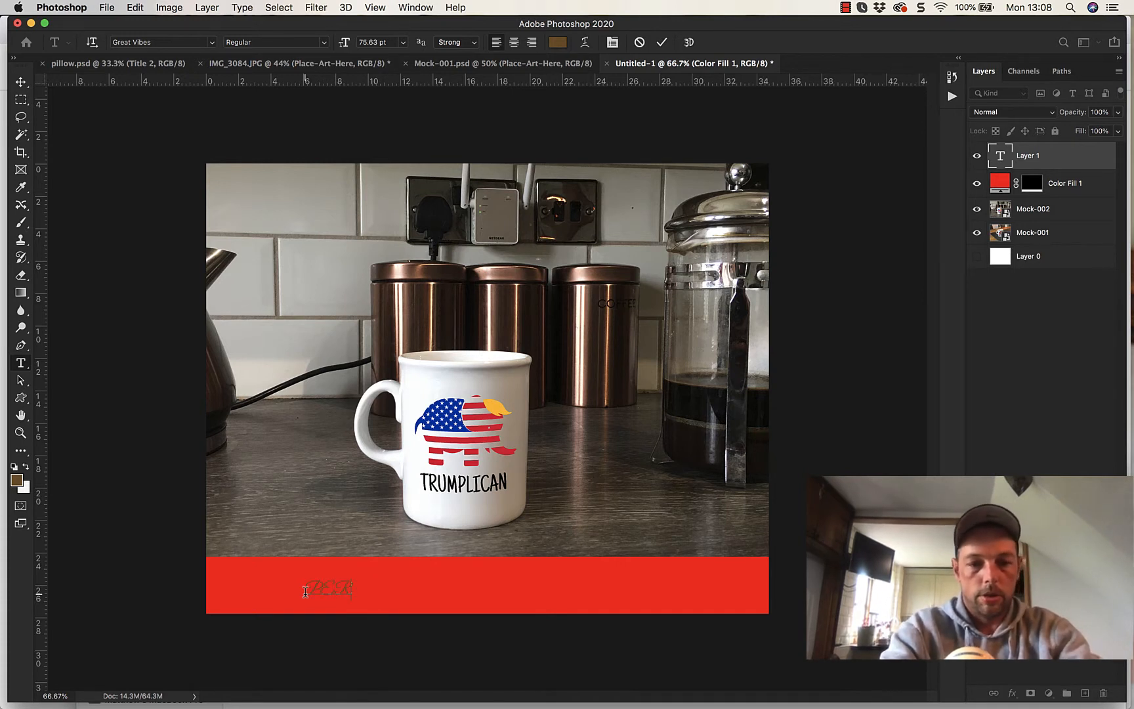
text(SONALIZE)
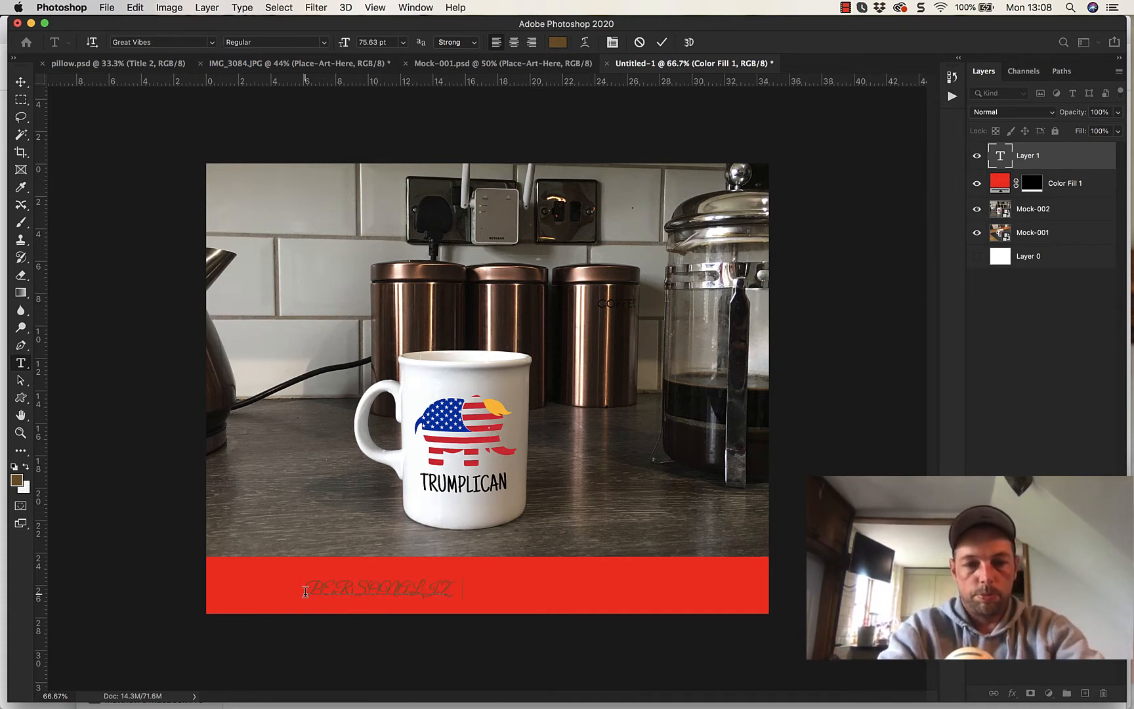
text( MUG)
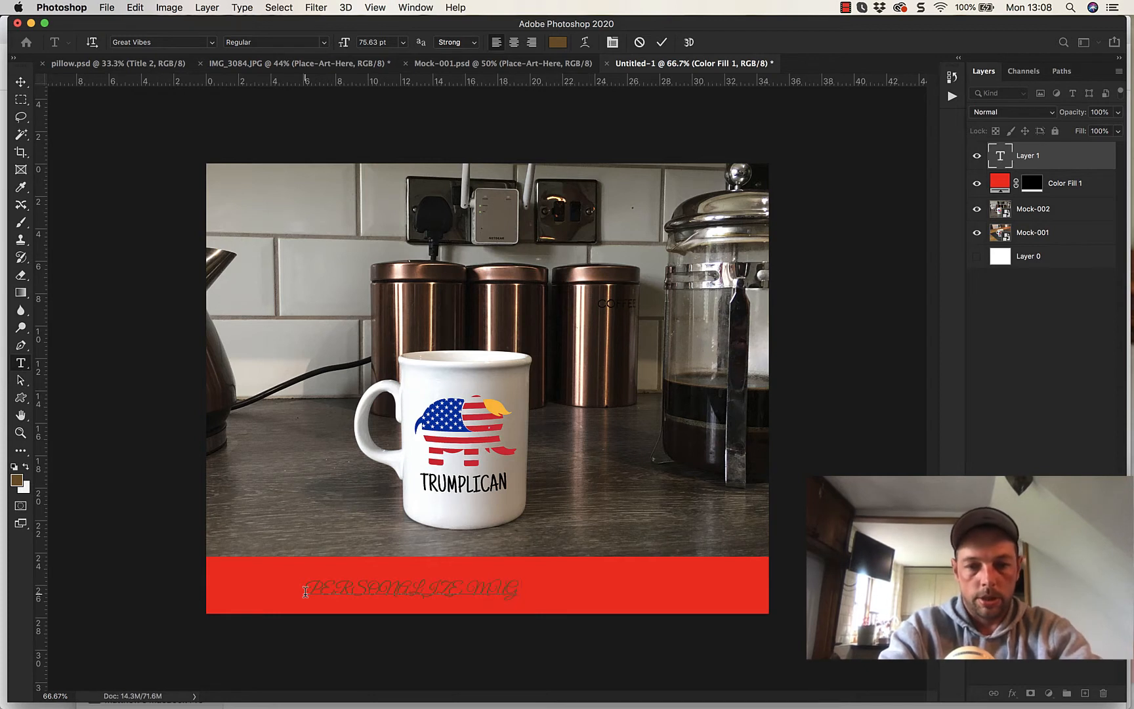
text( ON SA)
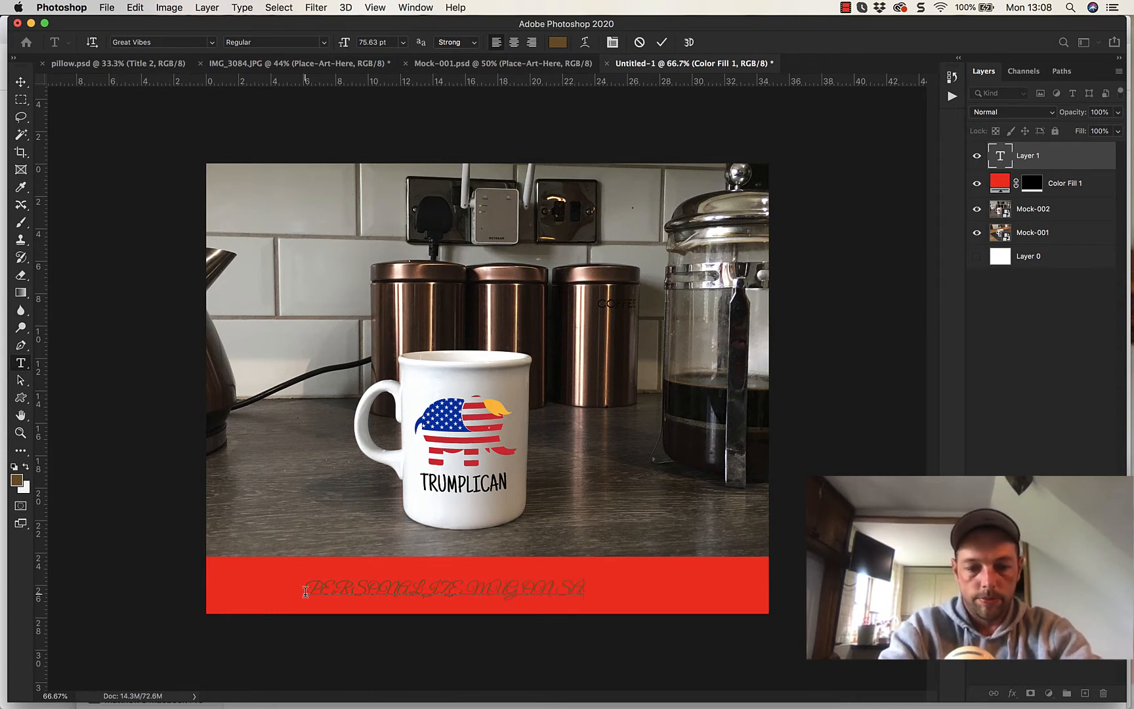
text(LE NOW)
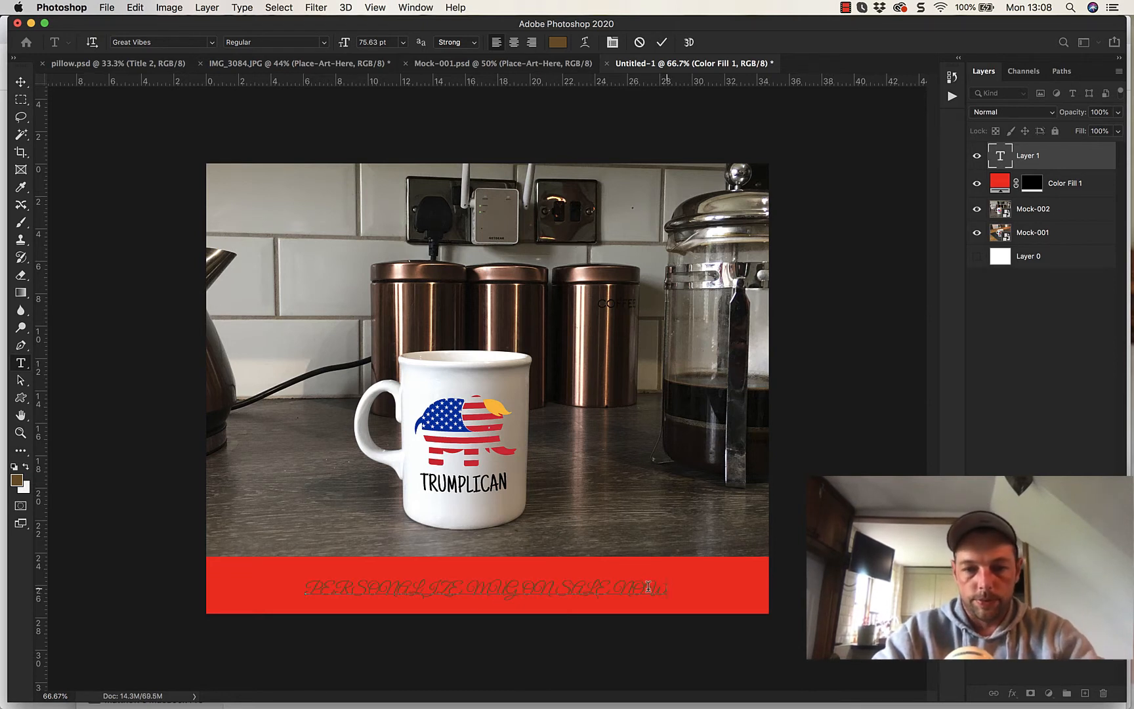
- Select the whole line of text on the red strip and set its color to black
drag(649, 586, 266, 580)
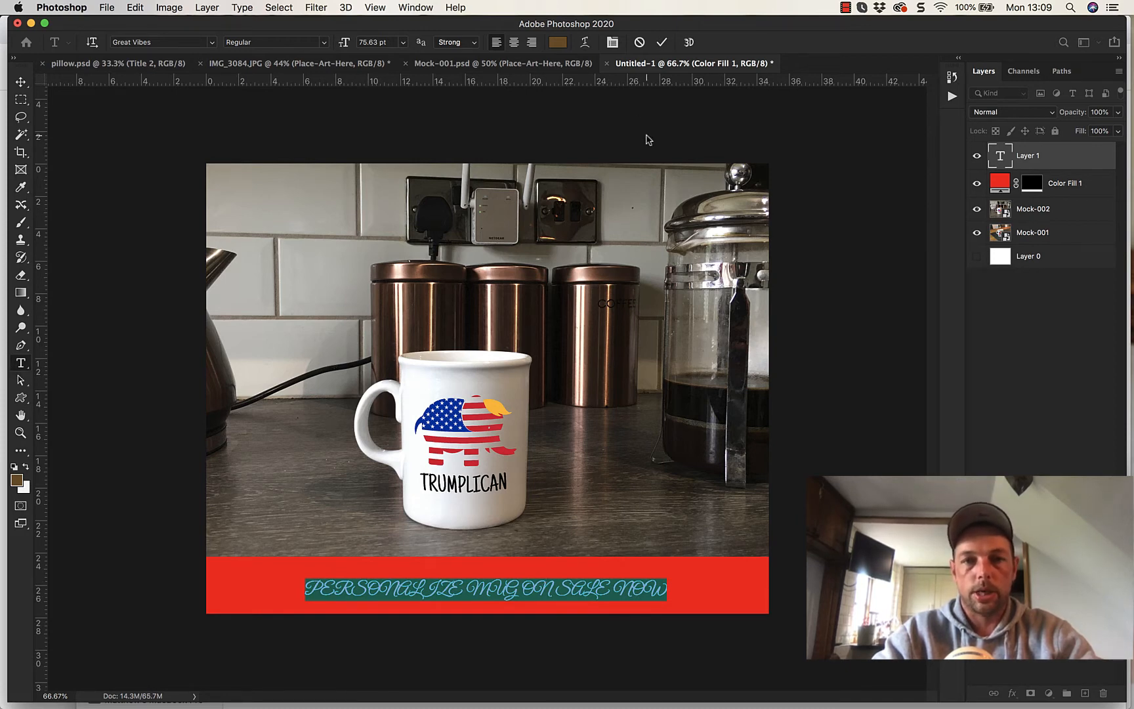
click(558, 43)
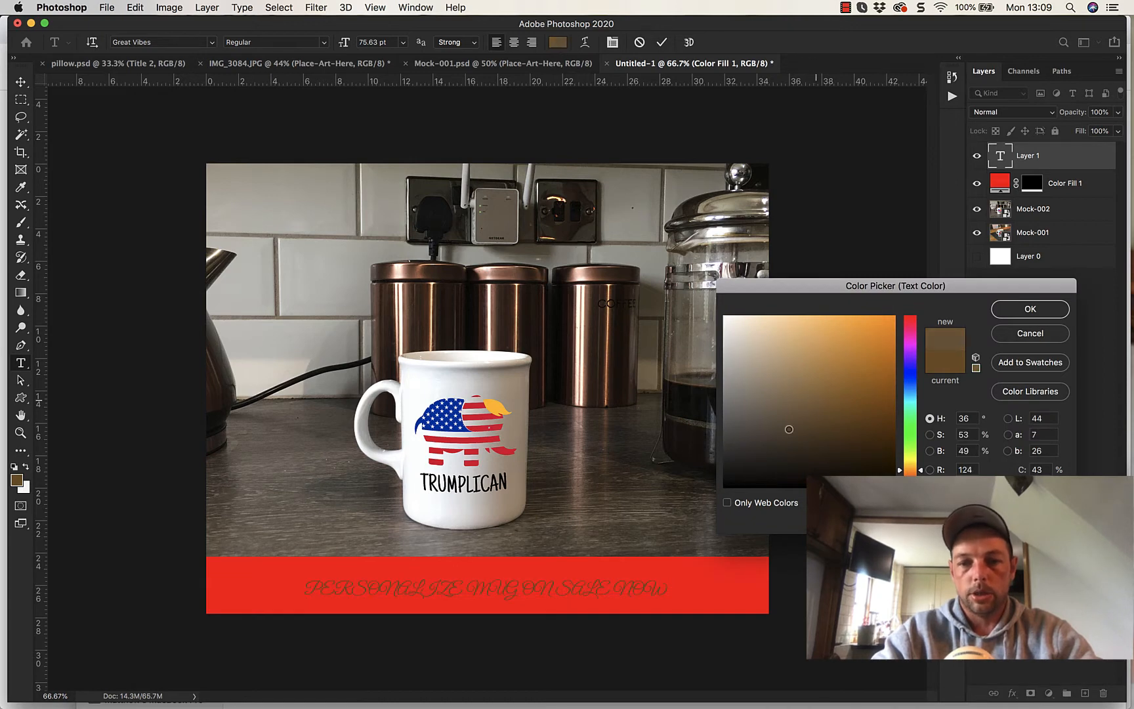
drag(789, 429, 724, 487)
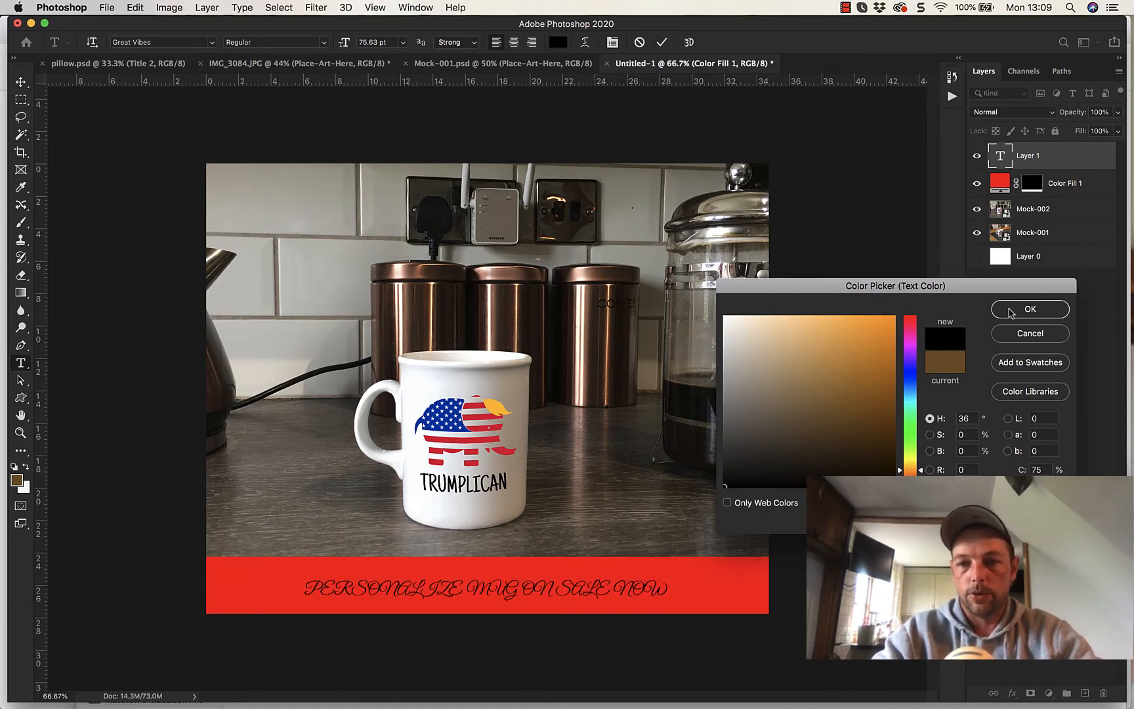
click(1011, 311)
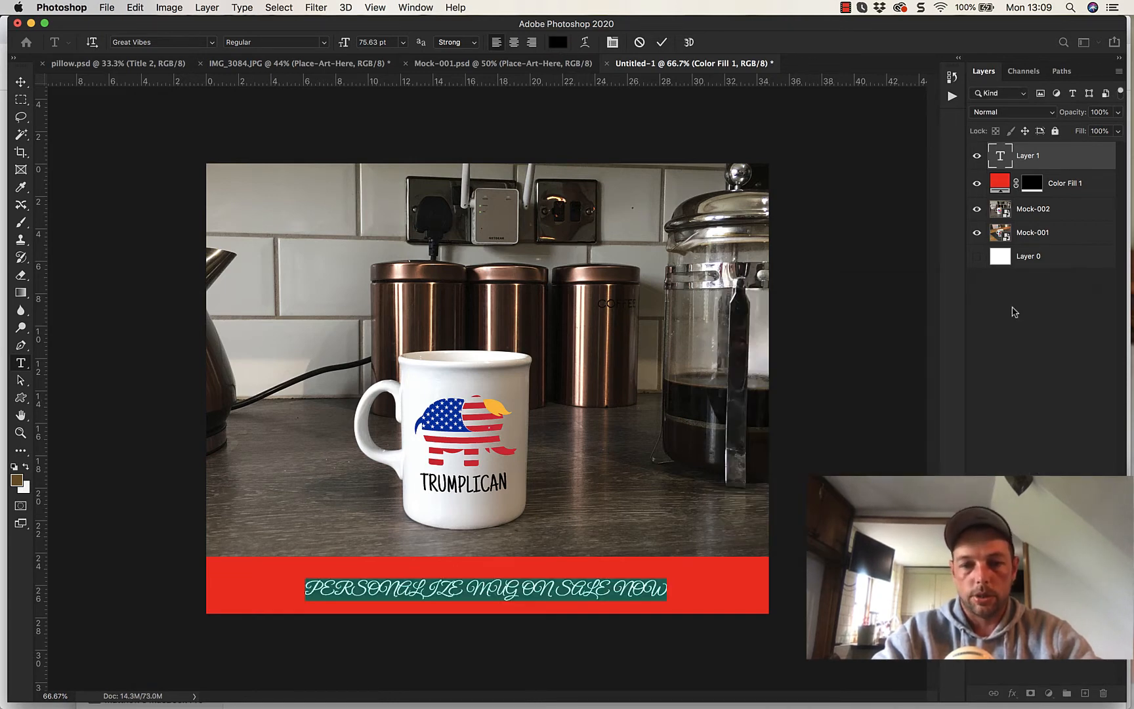
- Preview a range of fonts on the selected sale text and set it to Anton
click(212, 43)
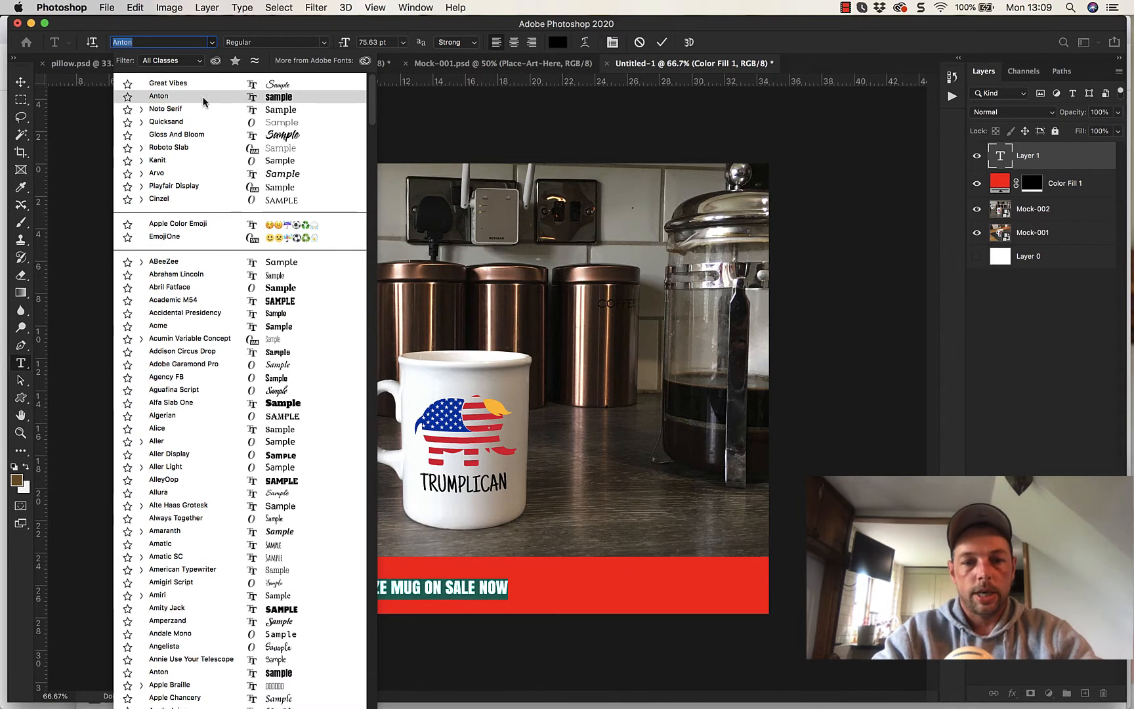
key(Down)
key(Down)
key(Down)
key(Down)
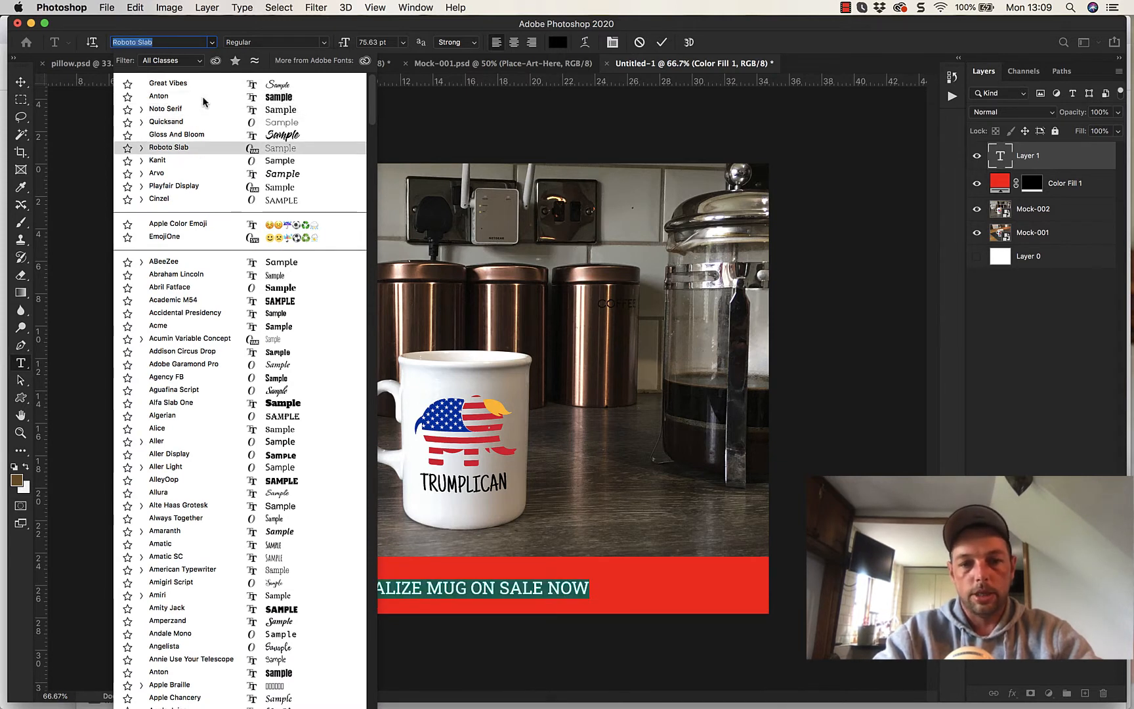
key(Down)
key(Down)
key(Down)
key(Down)
key(Down)
key(Down)
key(Down)
key(Down)
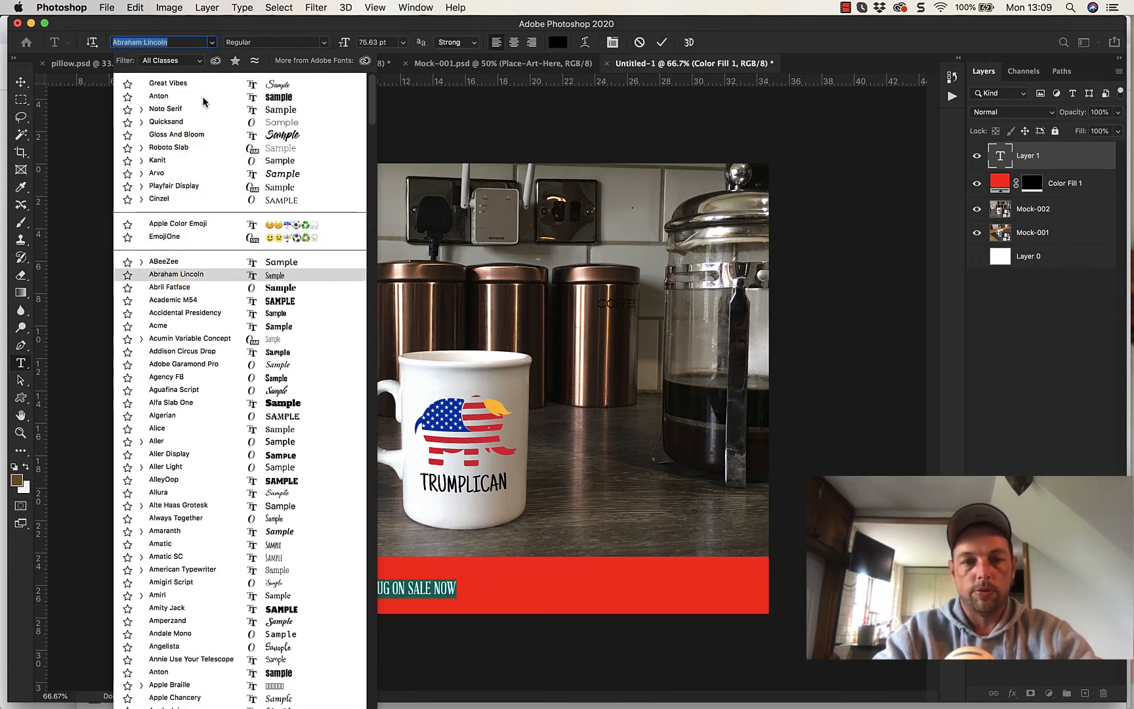
key(Down)
key(Down)
key(Down)
key(Down)
key(Down)
key(Down)
key(Down)
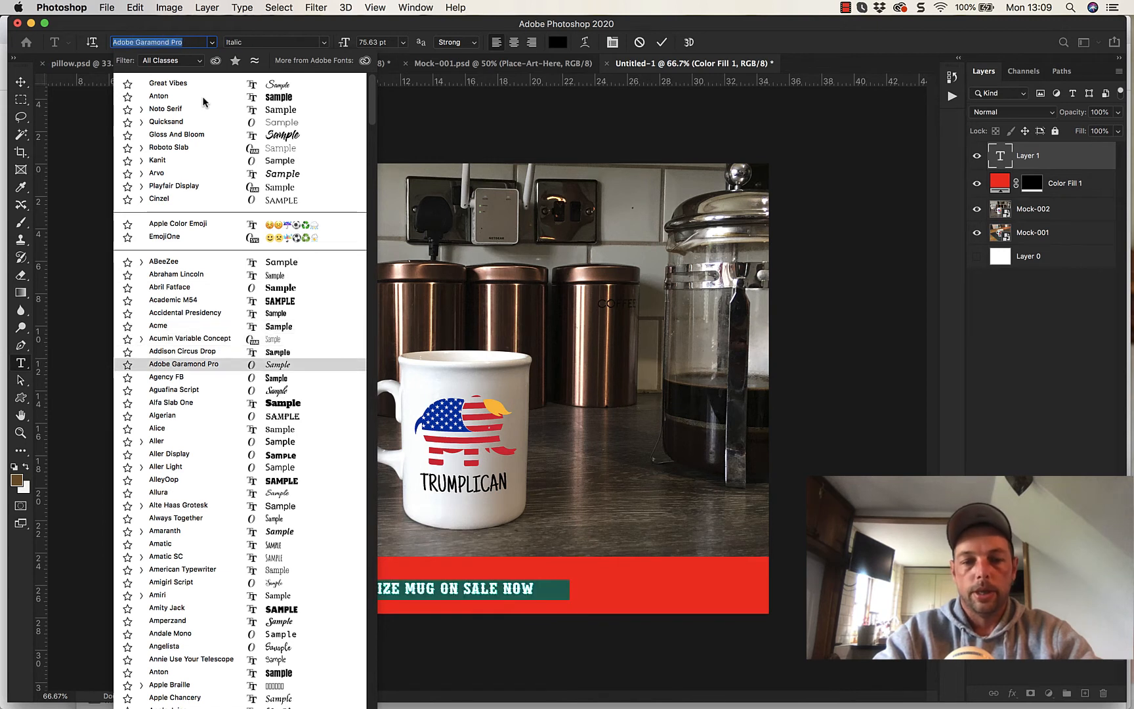
key(Down)
key(Down)
key(Down)
key(Down)
key(Down)
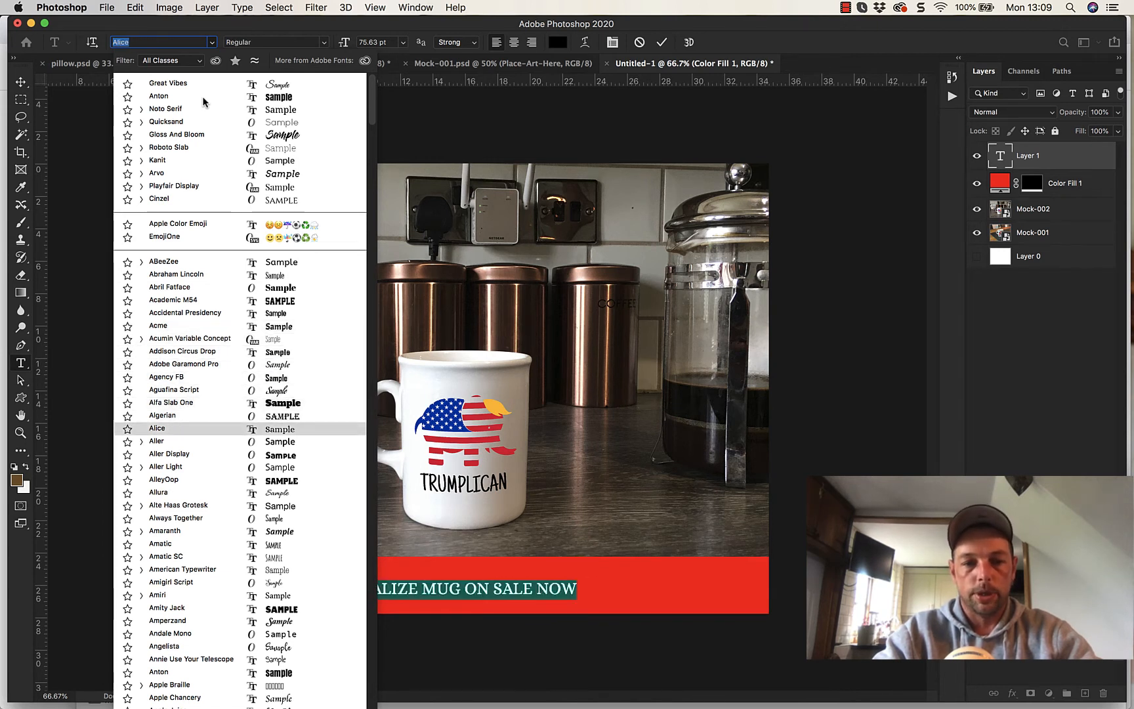
key(Down)
key(Down)
key(Down)
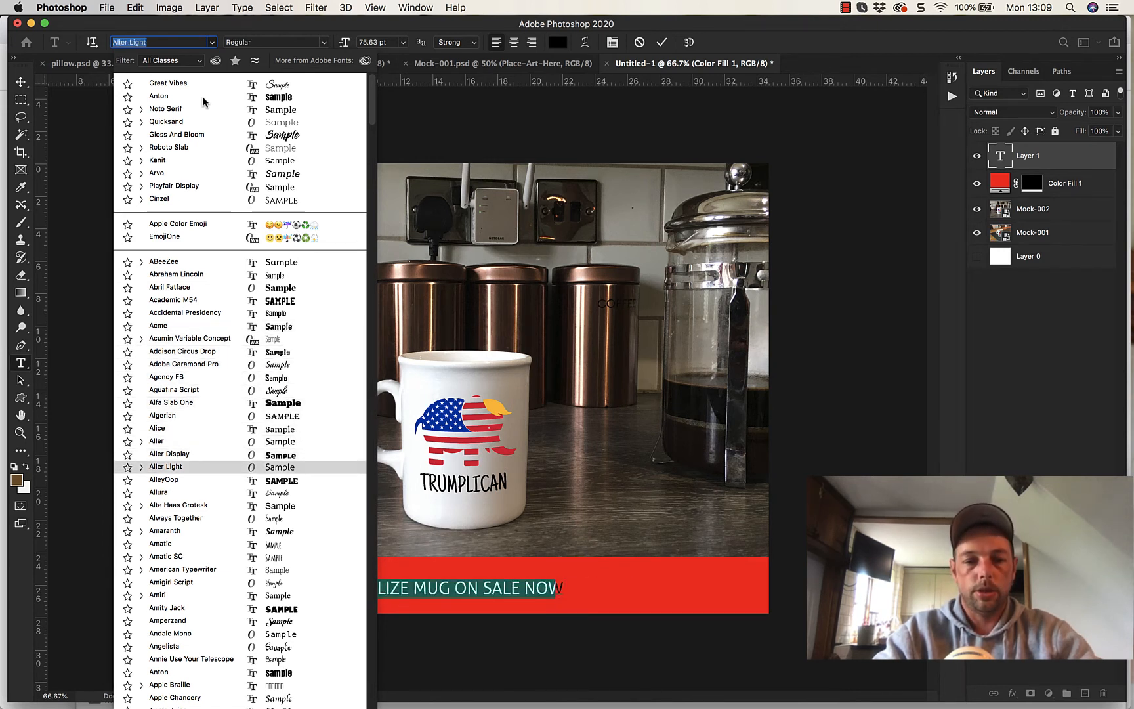
key(Down)
key(Down)
key(Down)
key(Down)
key(Down)
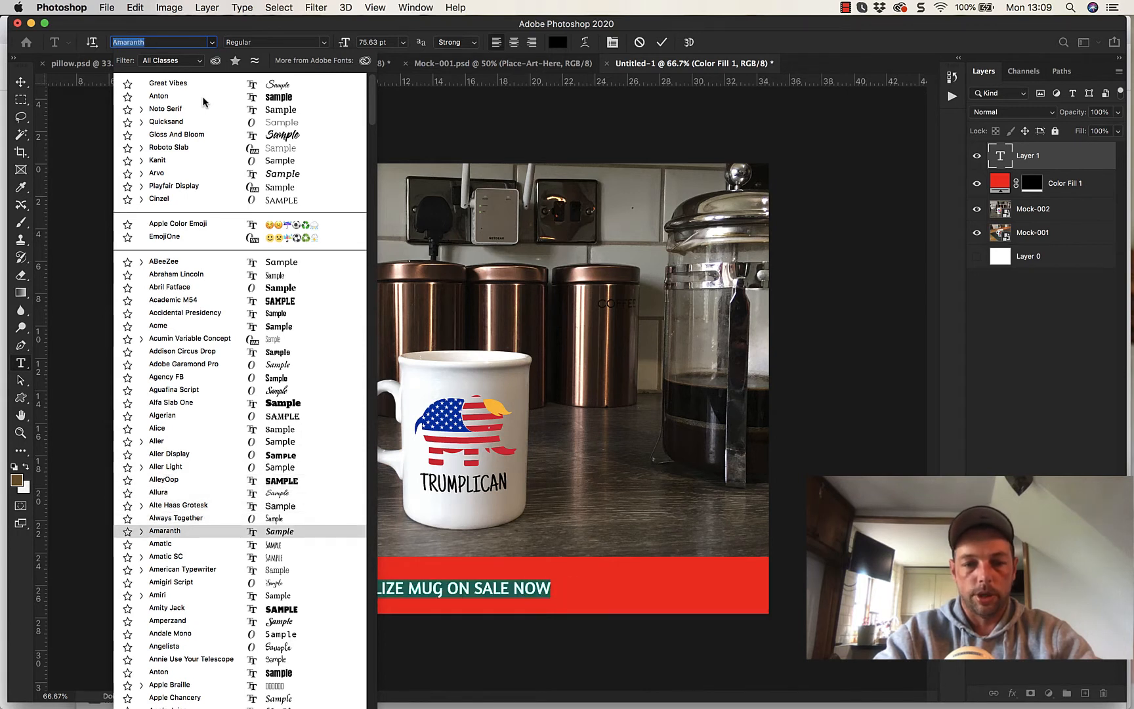
key(Down)
key(Down)
key(Down)
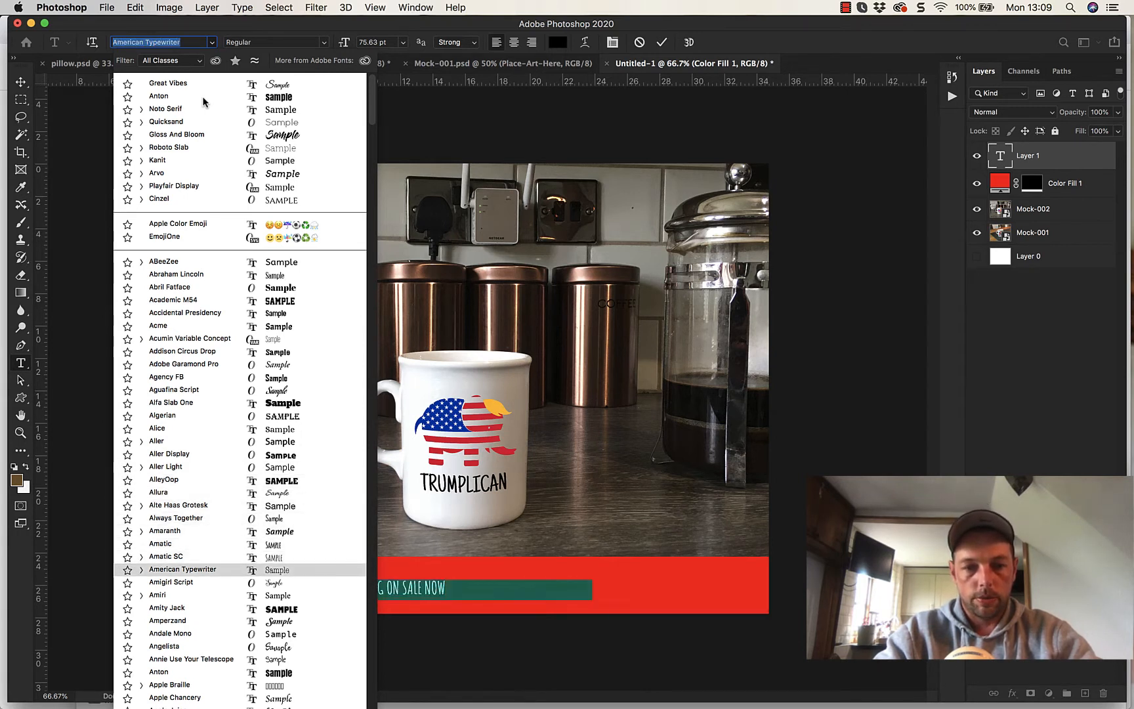
key(Down)
key(Down)
key(Down)
key(Down)
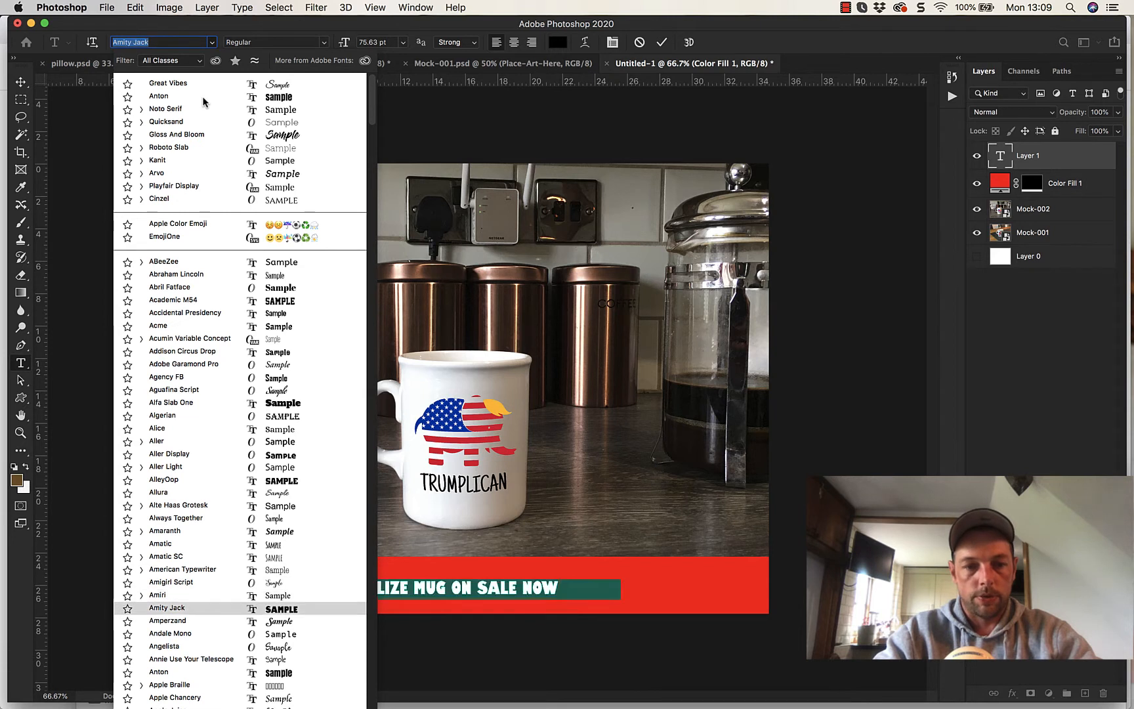
key(Up)
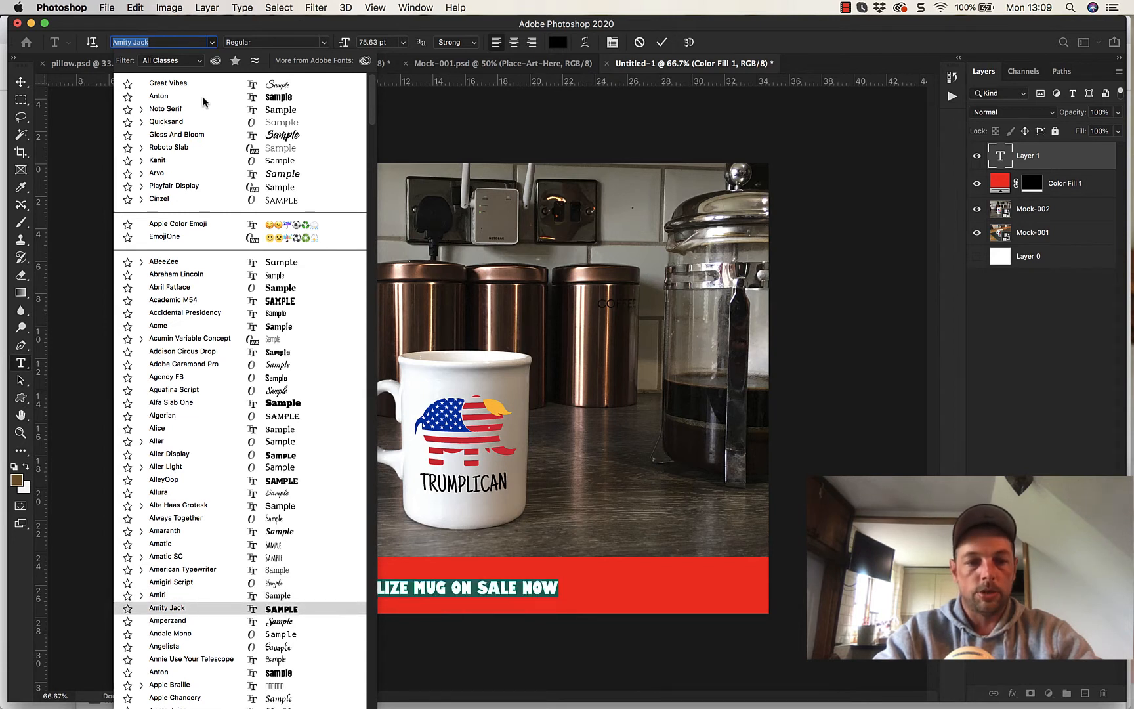
key(Down)
key(Down)
key(Down)
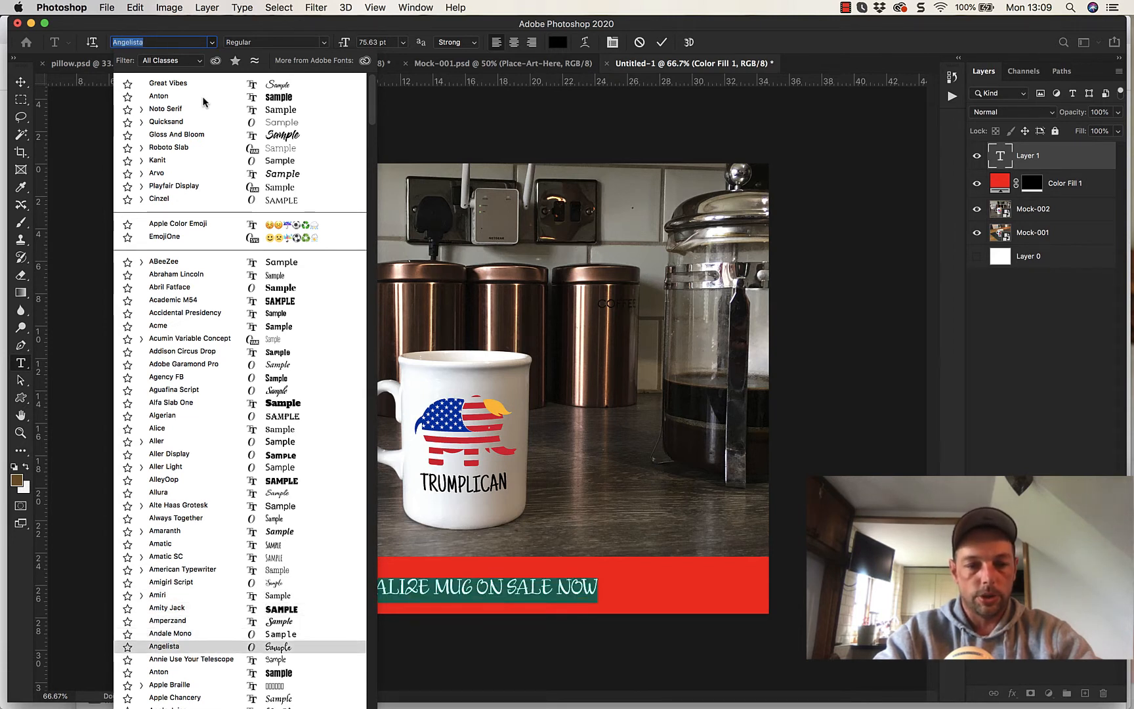
key(Down)
key(Down)
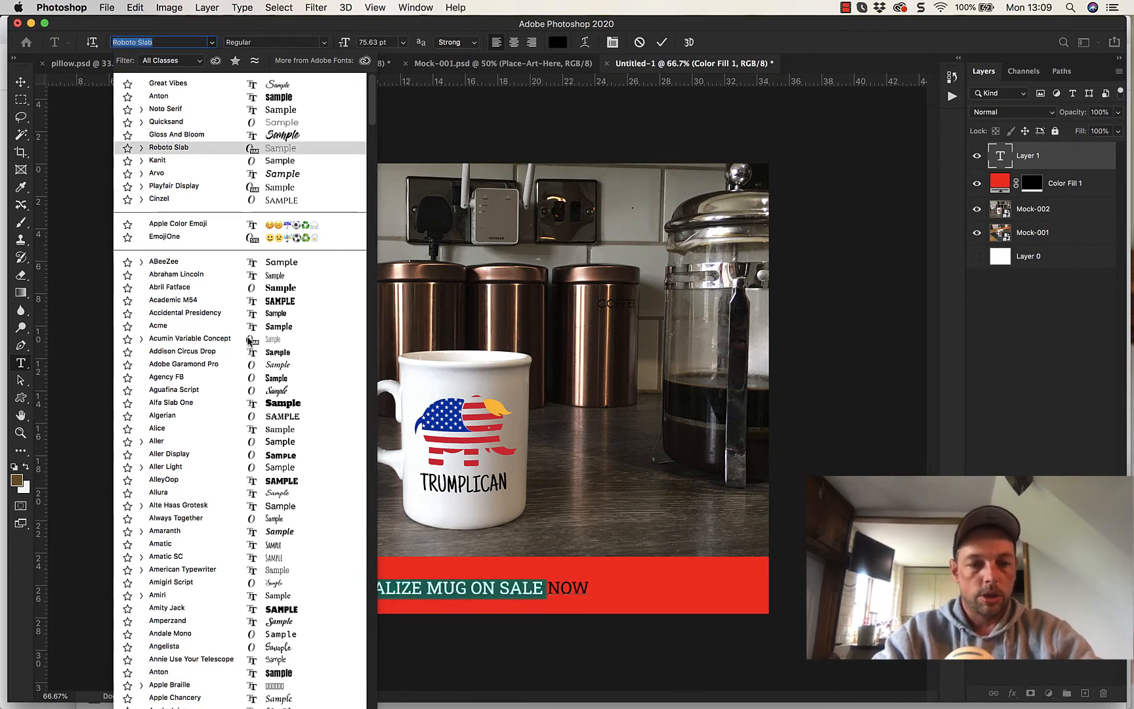
click(271, 672)
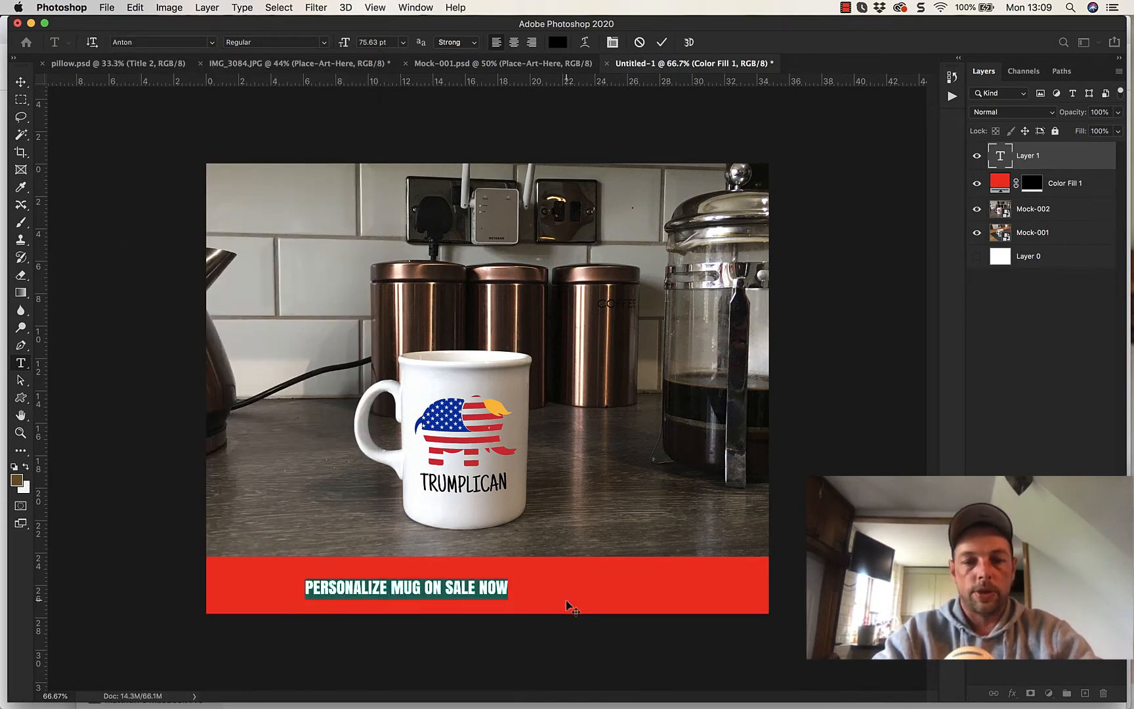
- Set the sale text to center alignment and reposition it in the middle of the red strip
drag(520, 641, 599, 640)
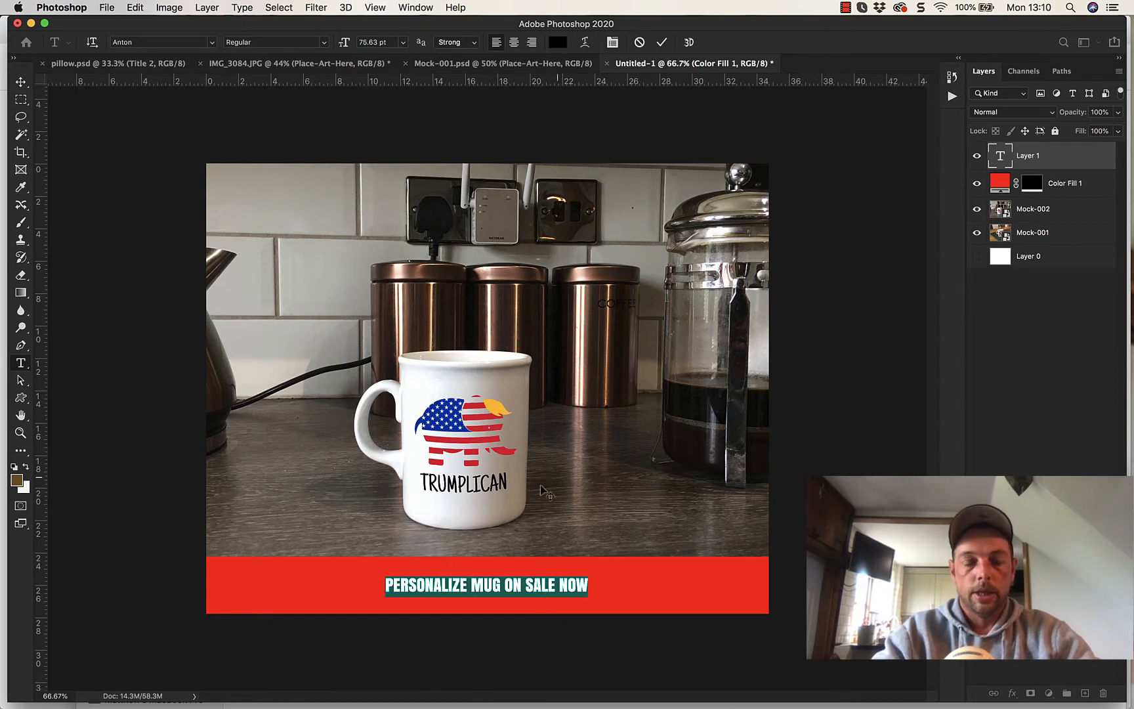
click(515, 42)
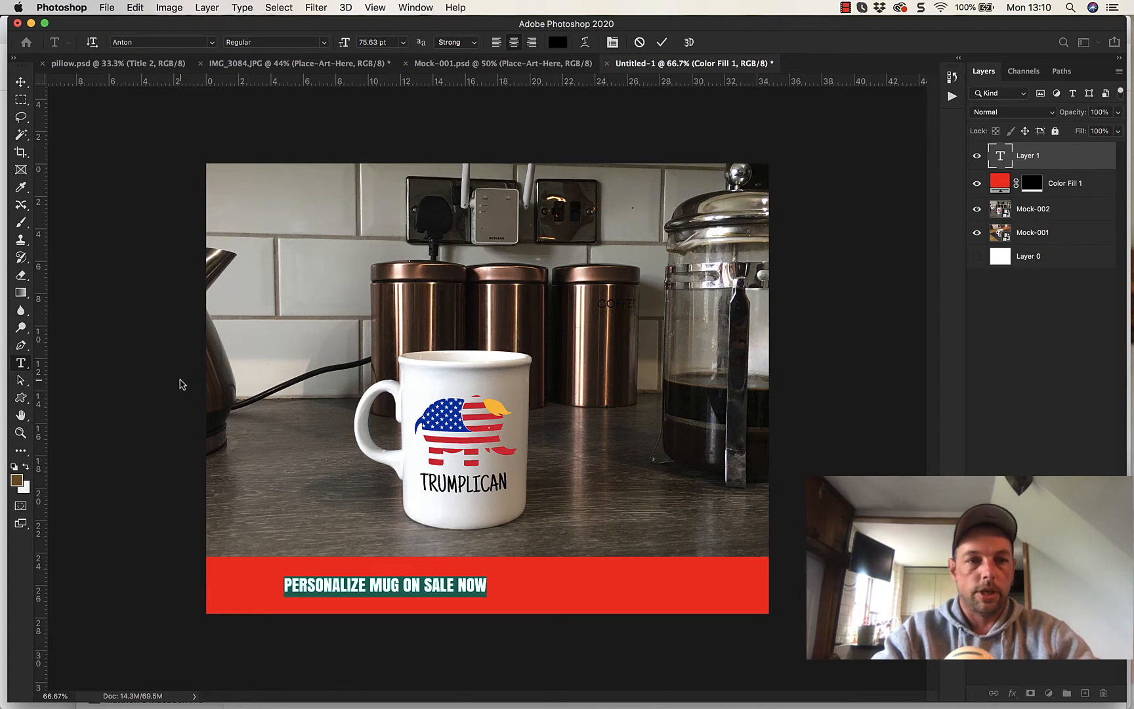
click(21, 81)
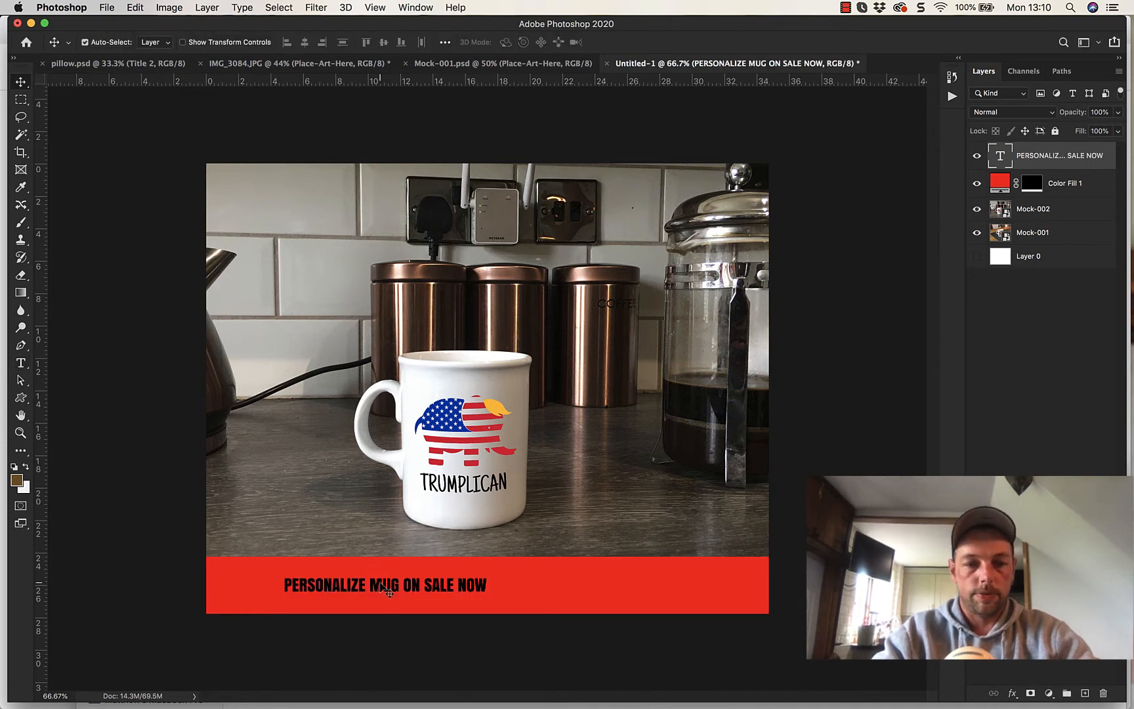
drag(380, 586, 486, 591)
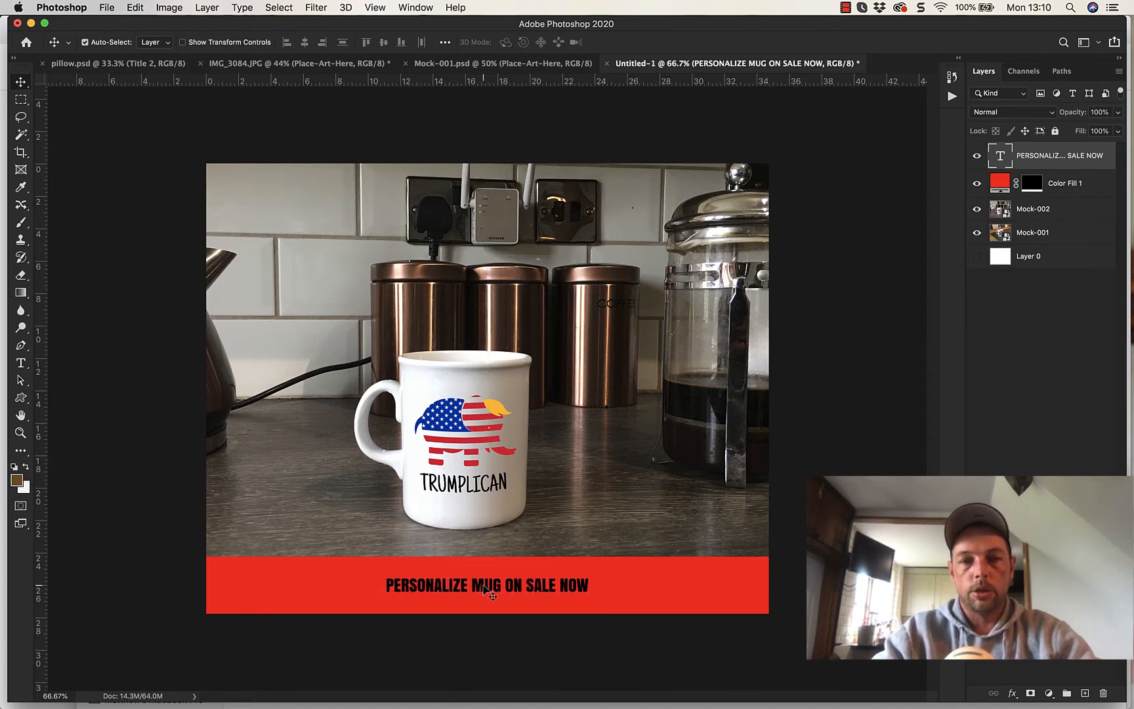
- Try shifting the sale text slightly off-center while editing it, and move it back to the middle of the red strip
click(21, 364)
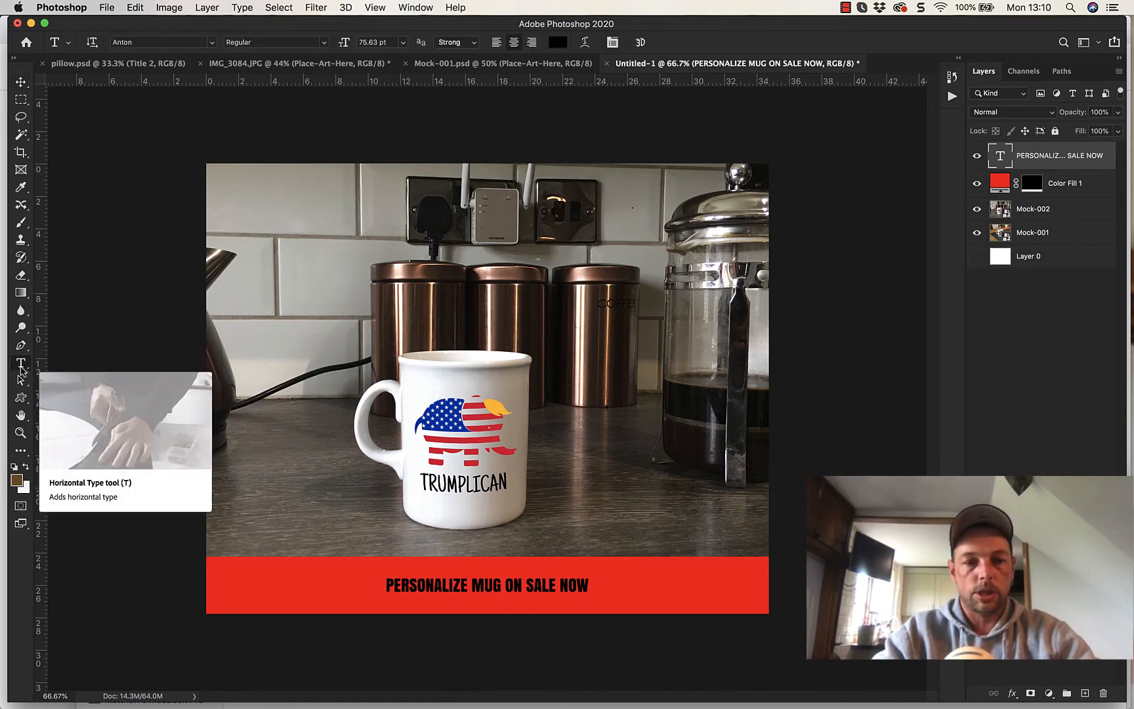
click(532, 584)
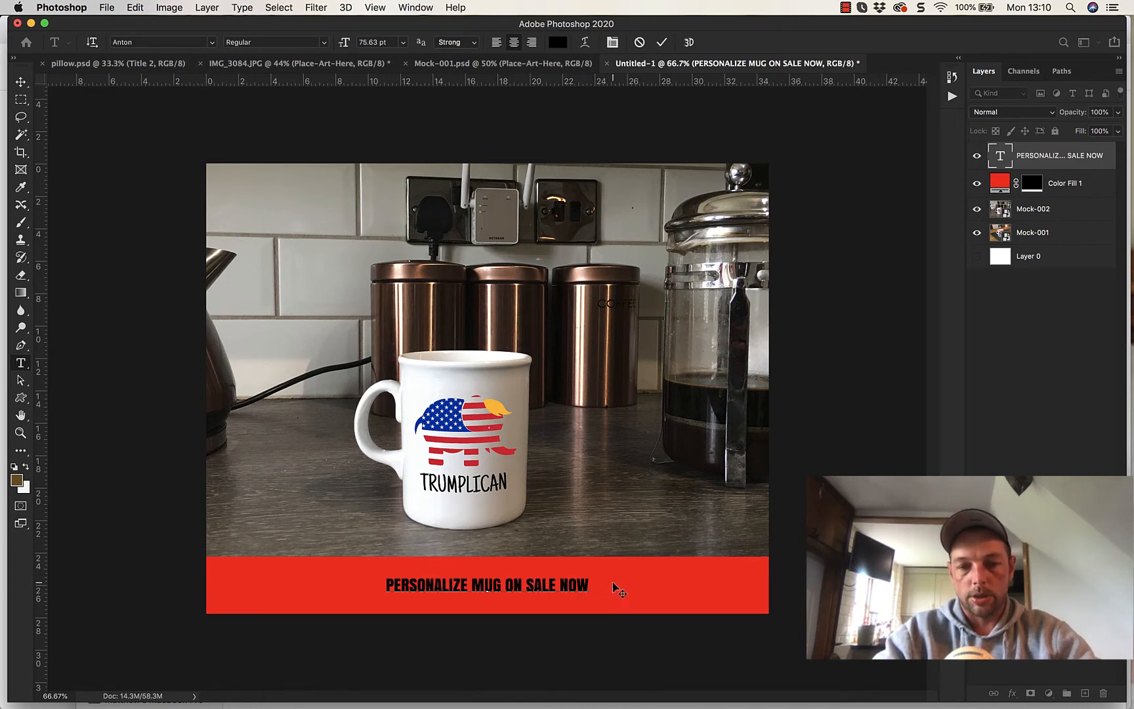
mouse_move(616, 587)
mouse_down()
mouse_move(622, 525)
mouse_move(638, 506)
mouse_move(601, 570)
mouse_move(631, 582)
mouse_move(588, 583)
mouse_move(623, 580)
mouse_up()
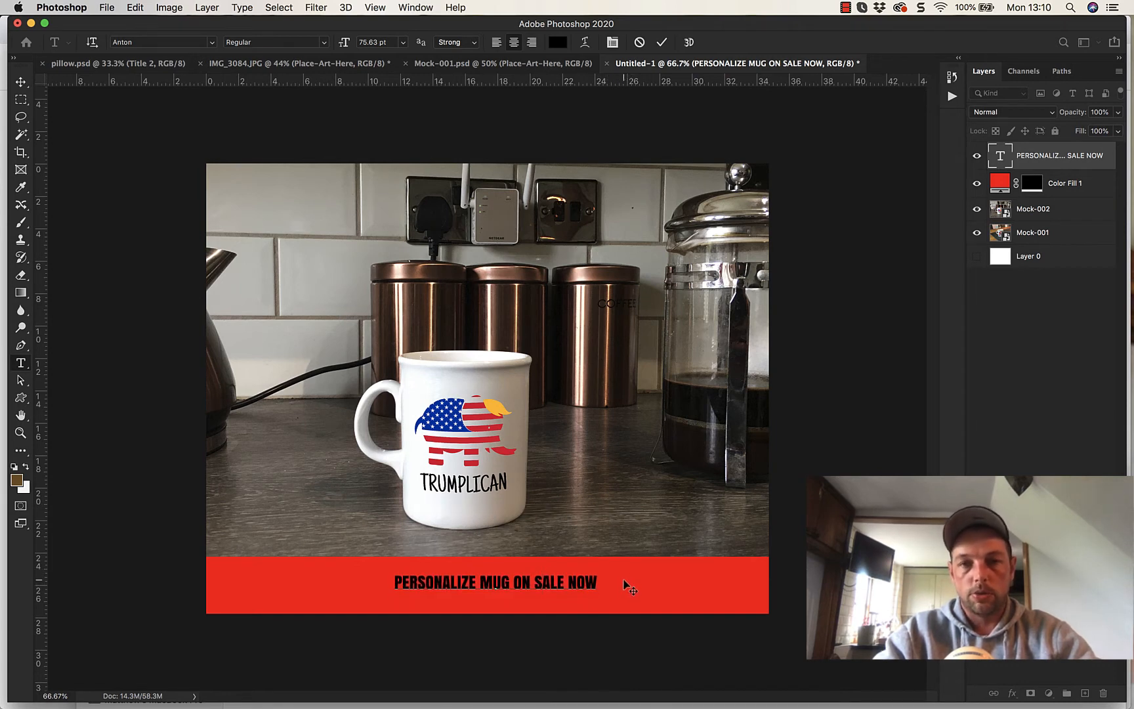
click(21, 82)
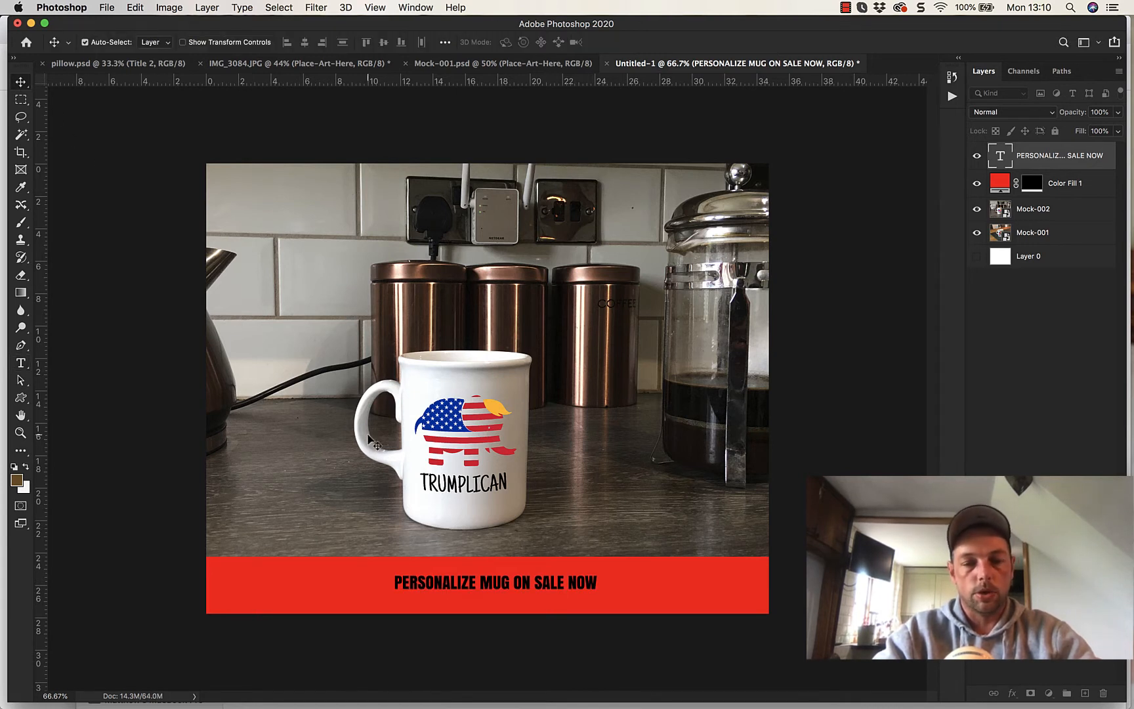
drag(487, 586, 555, 574)
drag(536, 605, 478, 590)
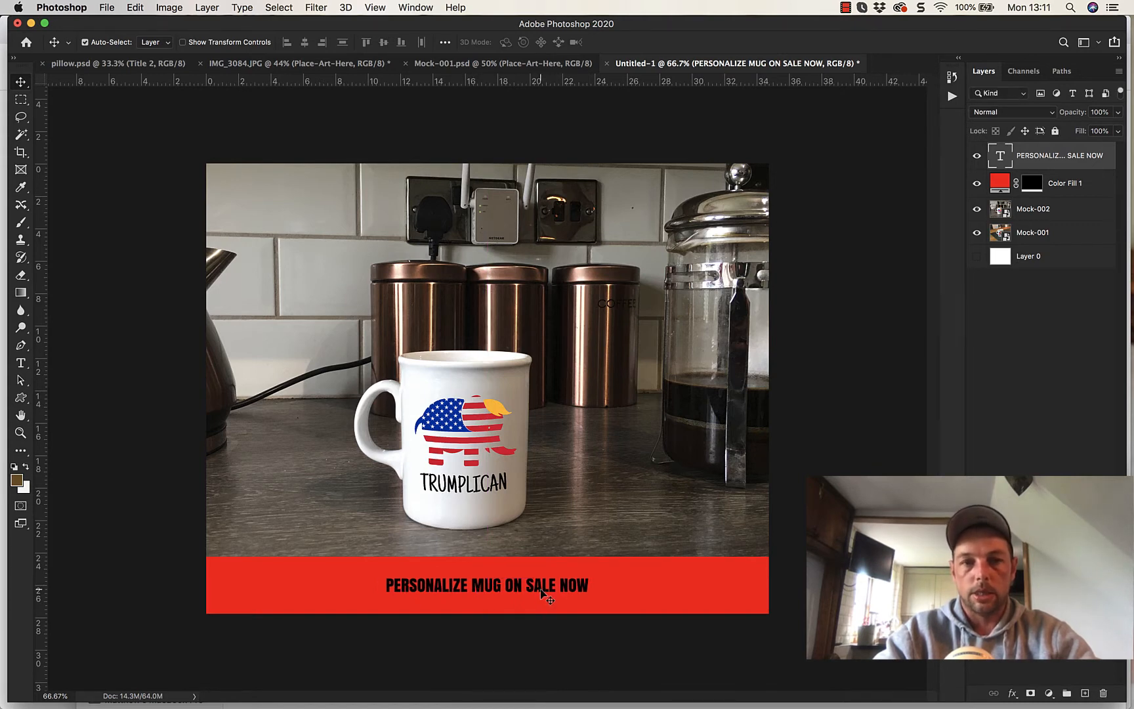
- Enlarge the whole sale line to 164 pt and move it down so it sits vertically centered on the red strip
click(22, 364)
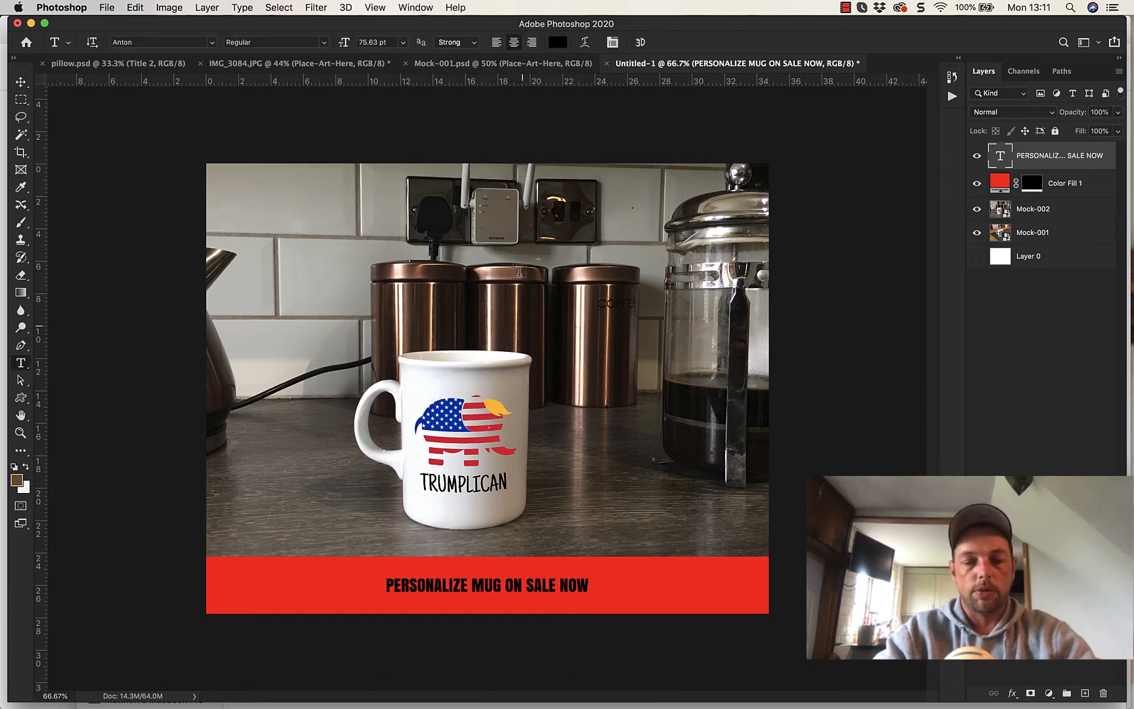
triple_click(535, 586)
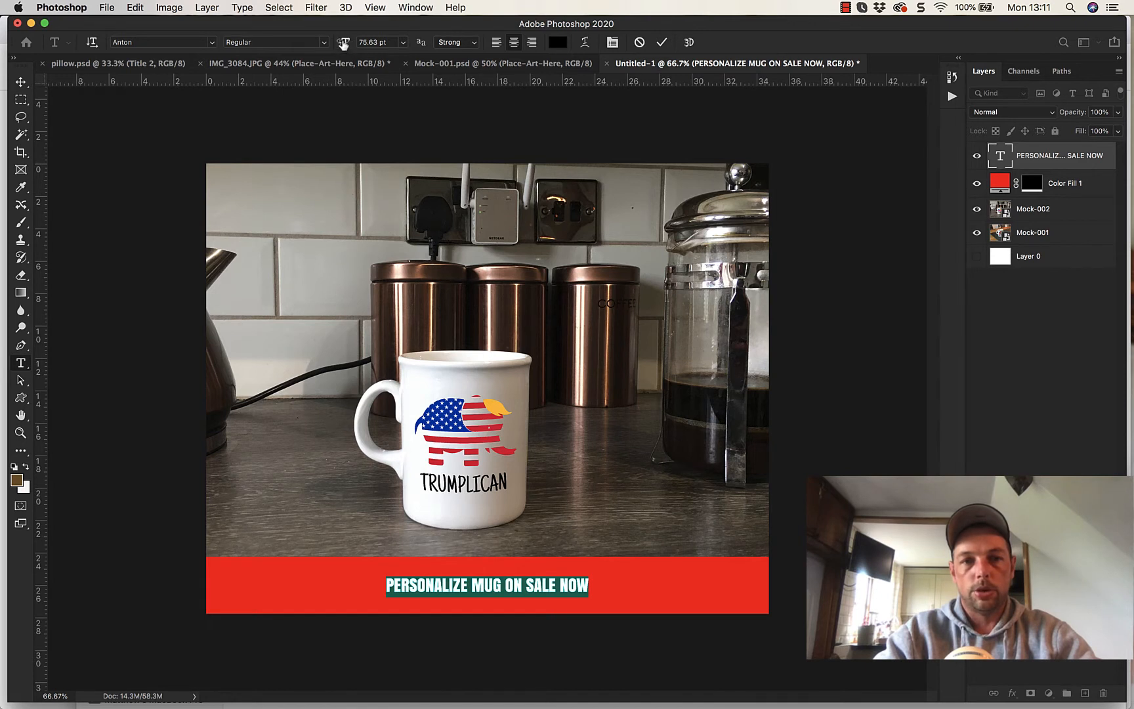
drag(342, 47, 403, 44)
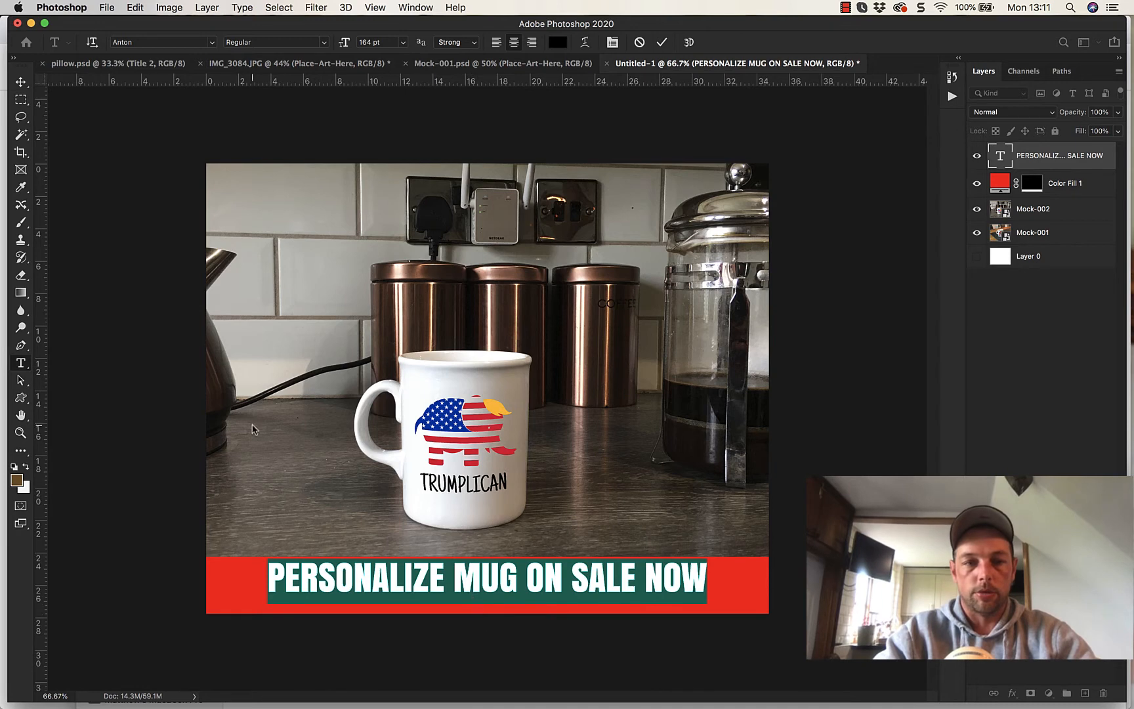
click(21, 81)
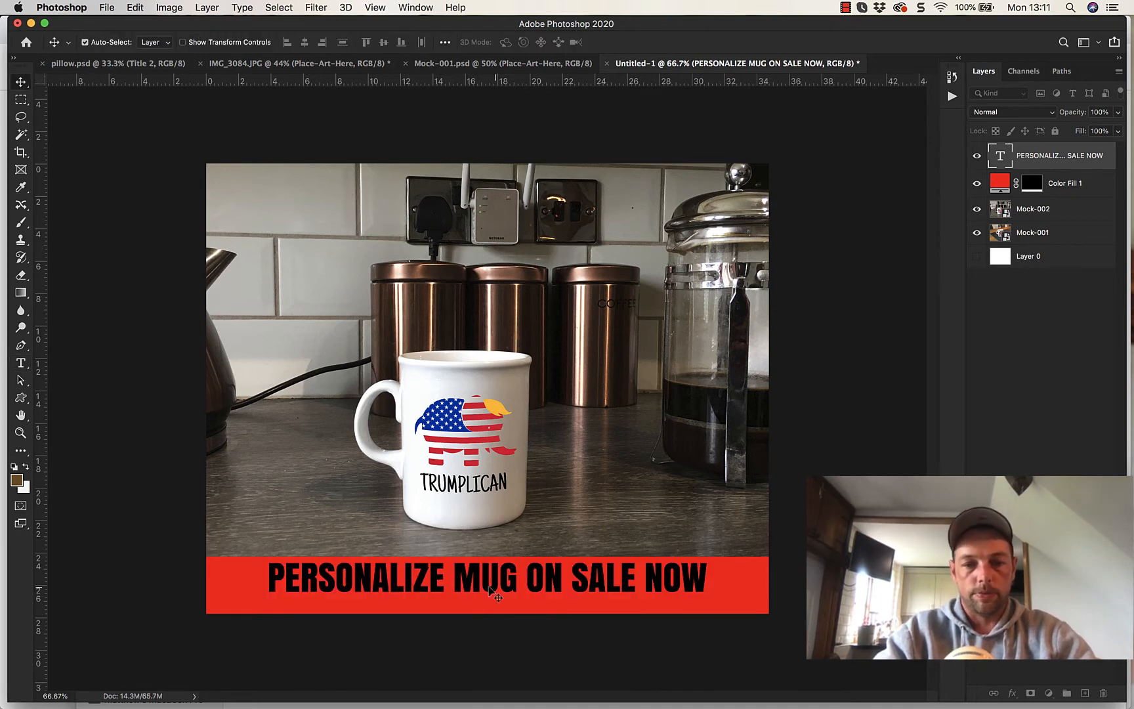
drag(505, 582, 507, 590)
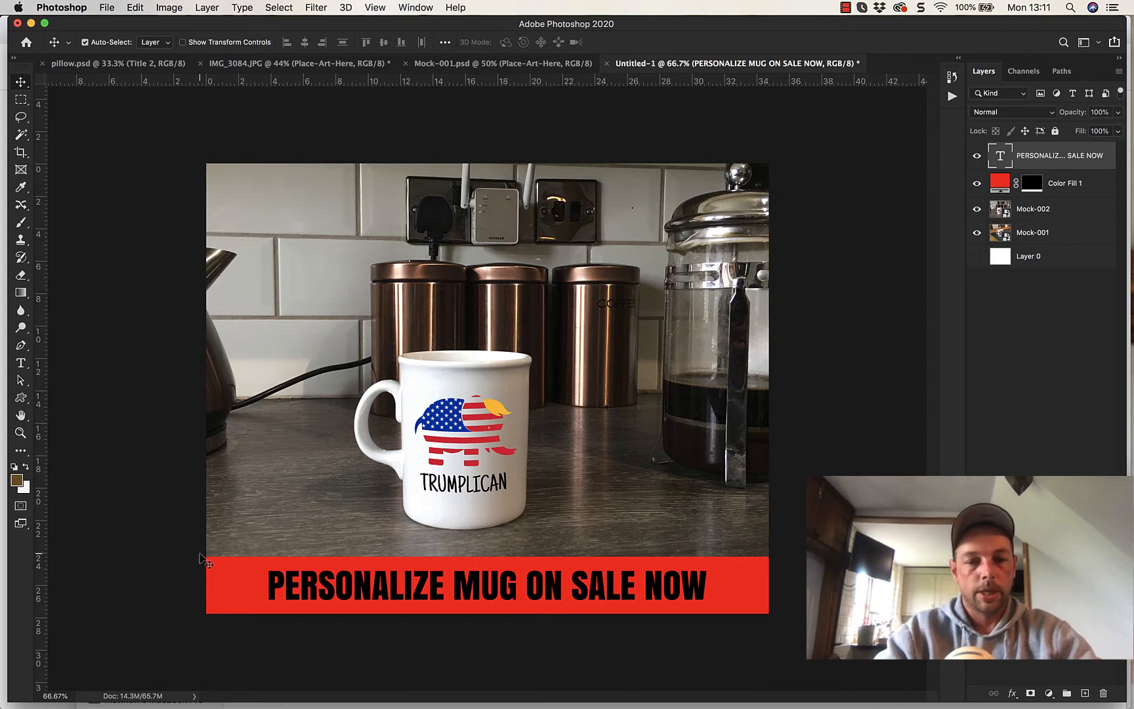
- Widen the letter spacing of the whole sale line until it nearly spans the red strip, leaving a small margin at each end
click(22, 364)
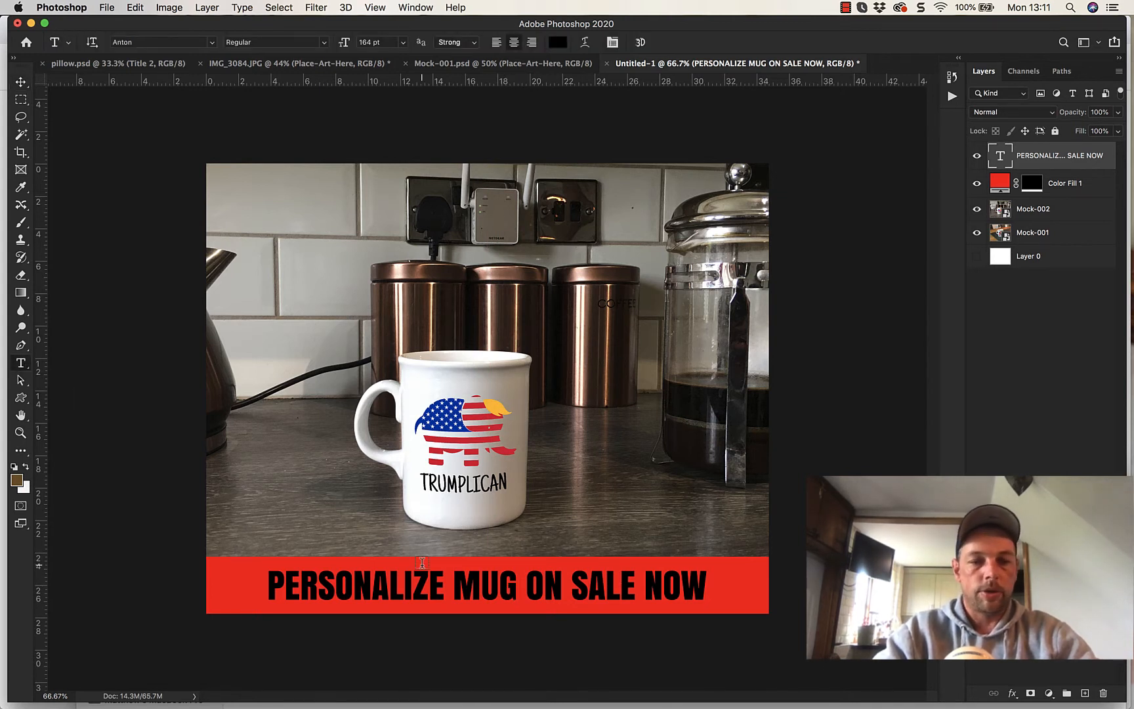
triple_click(586, 584)
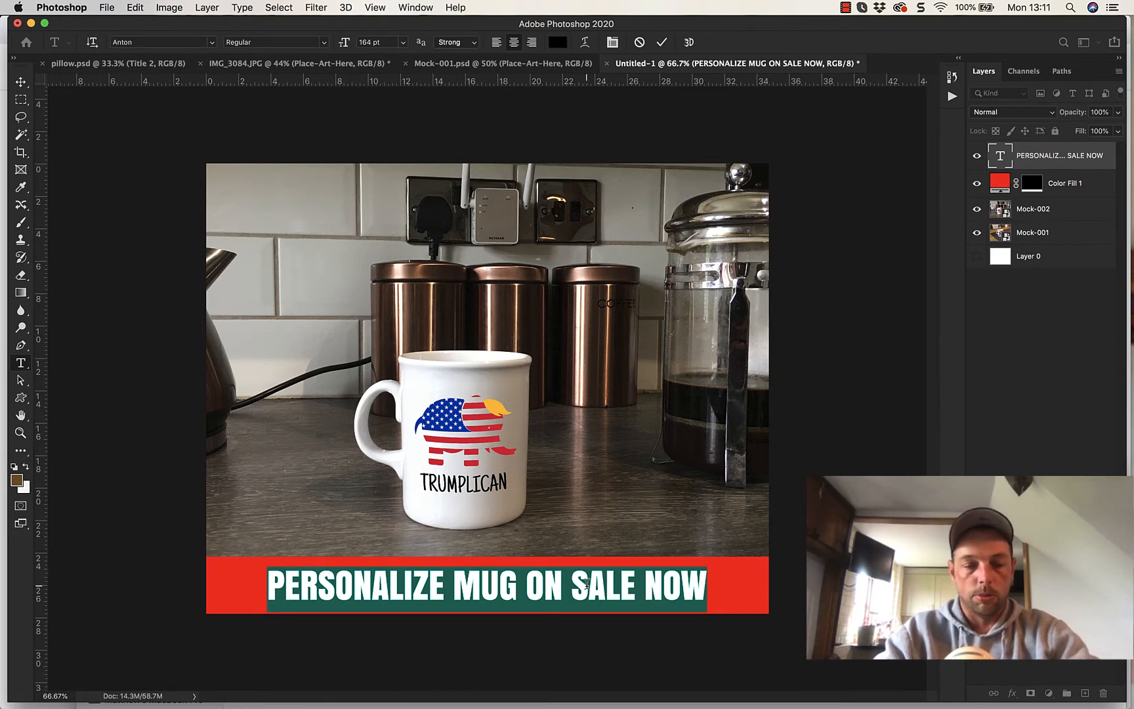
key(alt+Right)
key(alt+Right)
key(alt+Right)
key(alt+Right)
key(alt+Right)
key(alt+Right)
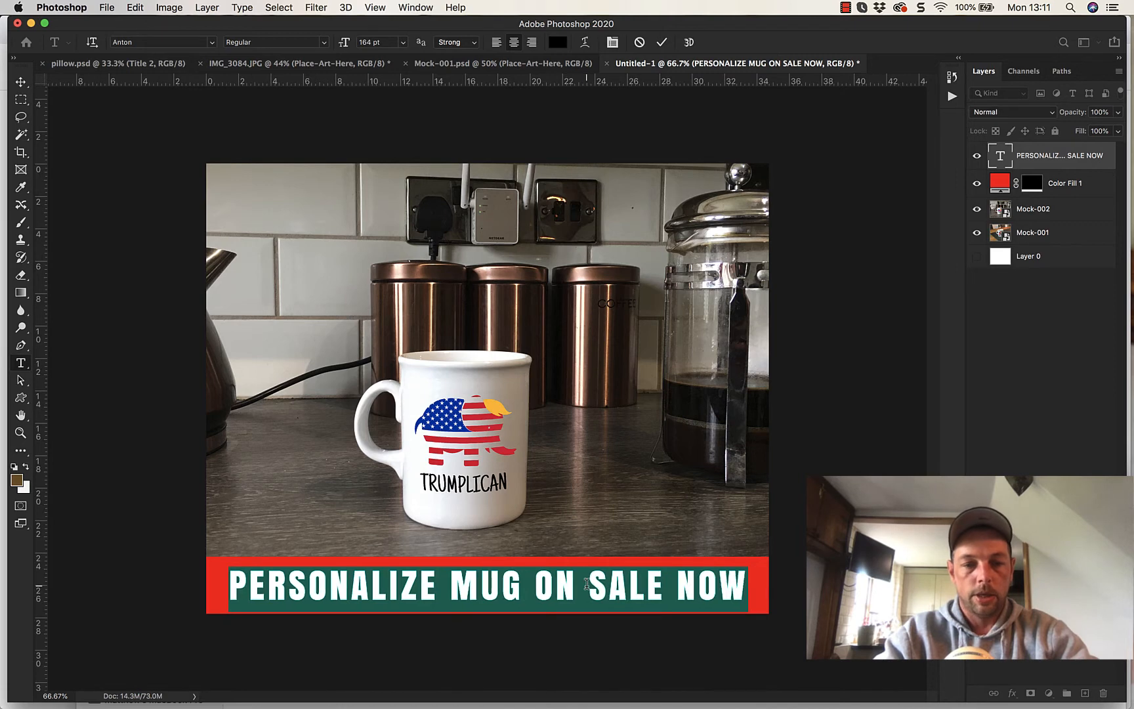
key(alt+Right)
key(alt+Right)
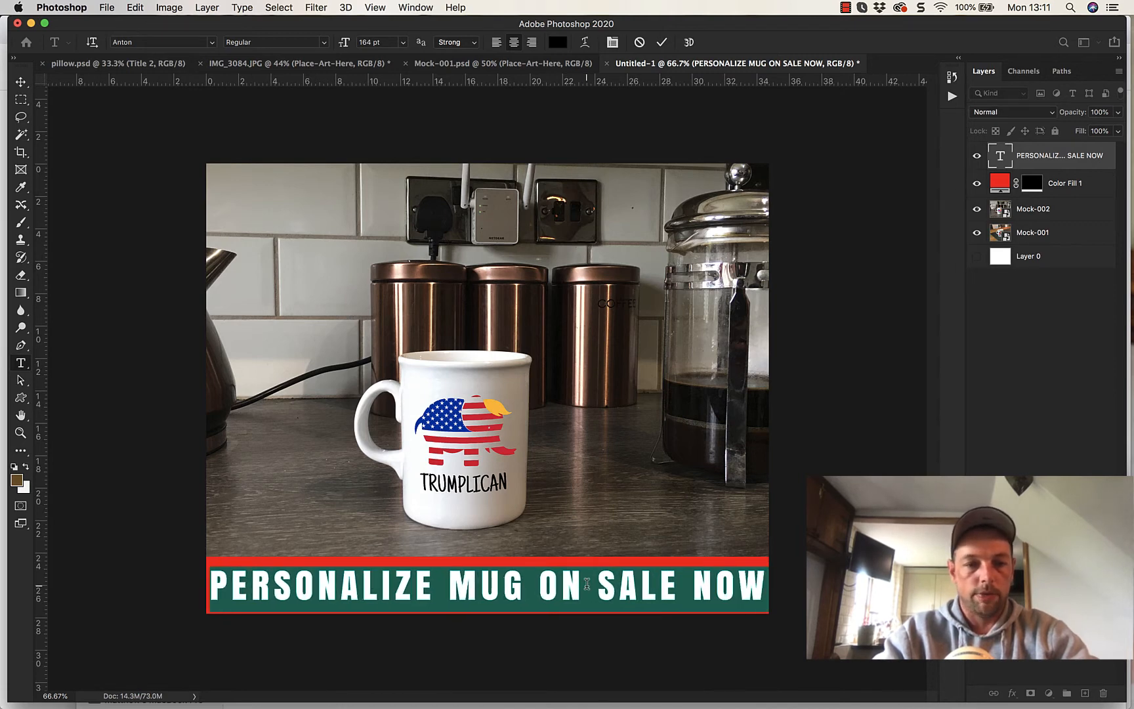
key(alt+Left)
key(alt+Left)
key(alt+Left)
key(alt+Left)
key(alt+Left)
key(alt+Left)
key(alt+Left)
key(alt+Left)
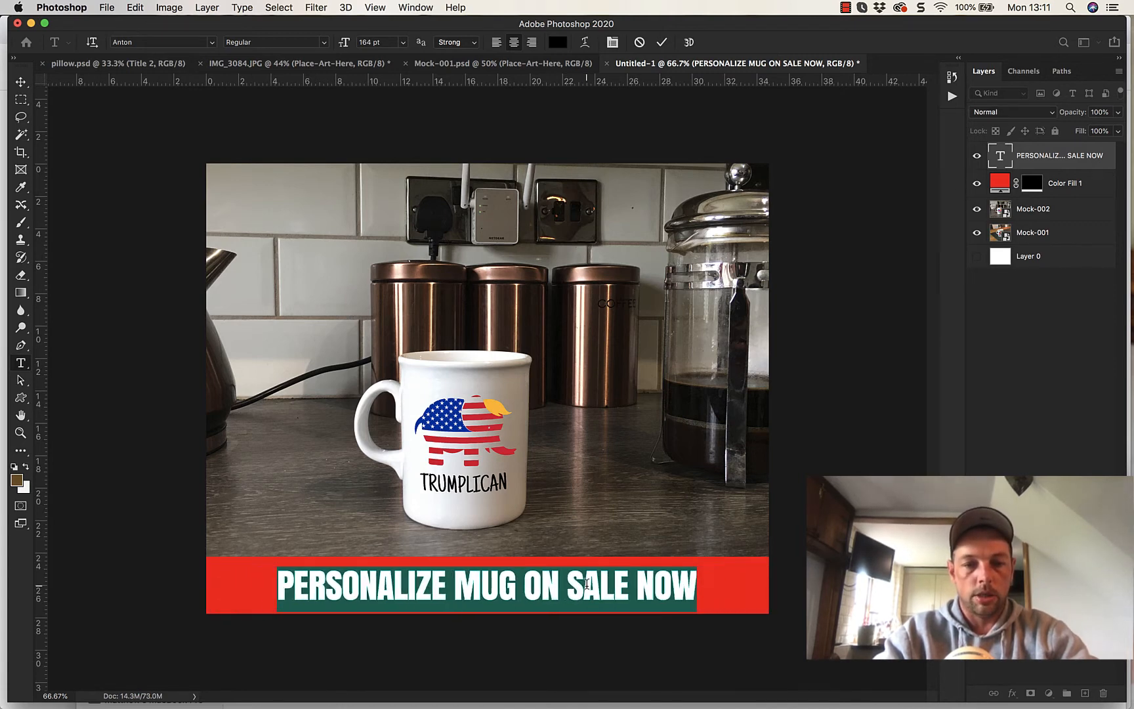
key(alt+Right)
key(alt+Right)
key(alt+Right)
key(alt+Right)
key(alt+Right)
key(alt+Right)
key(alt+Right)
key(alt+Right)
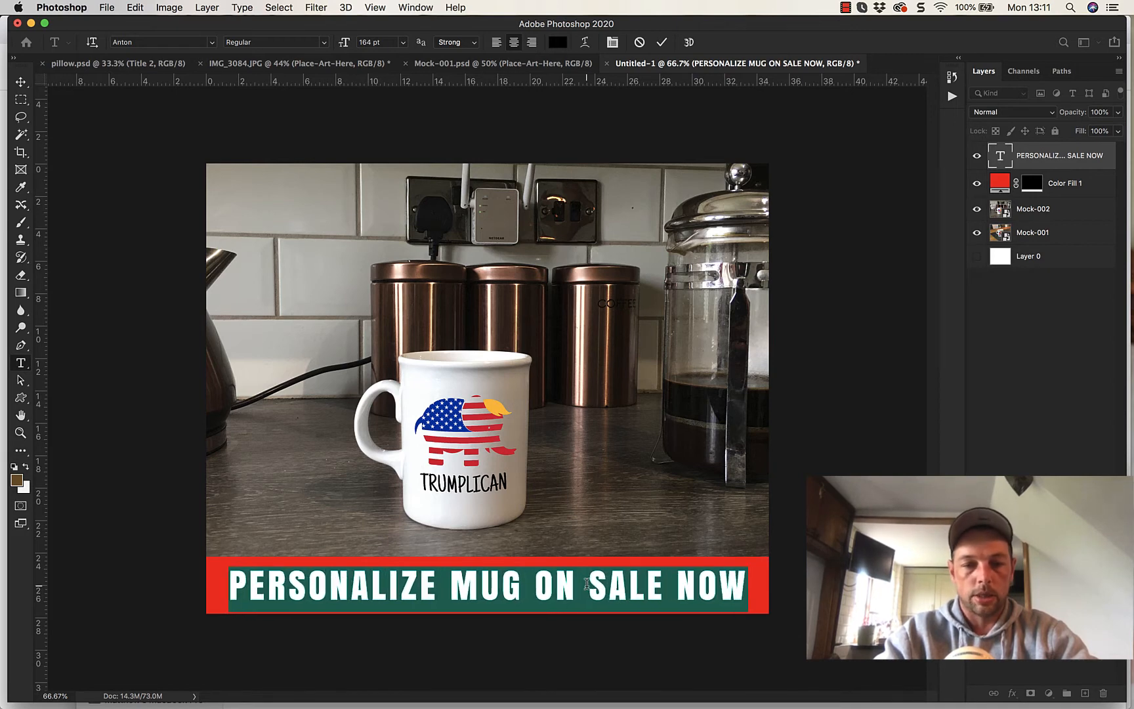
key(alt+Right)
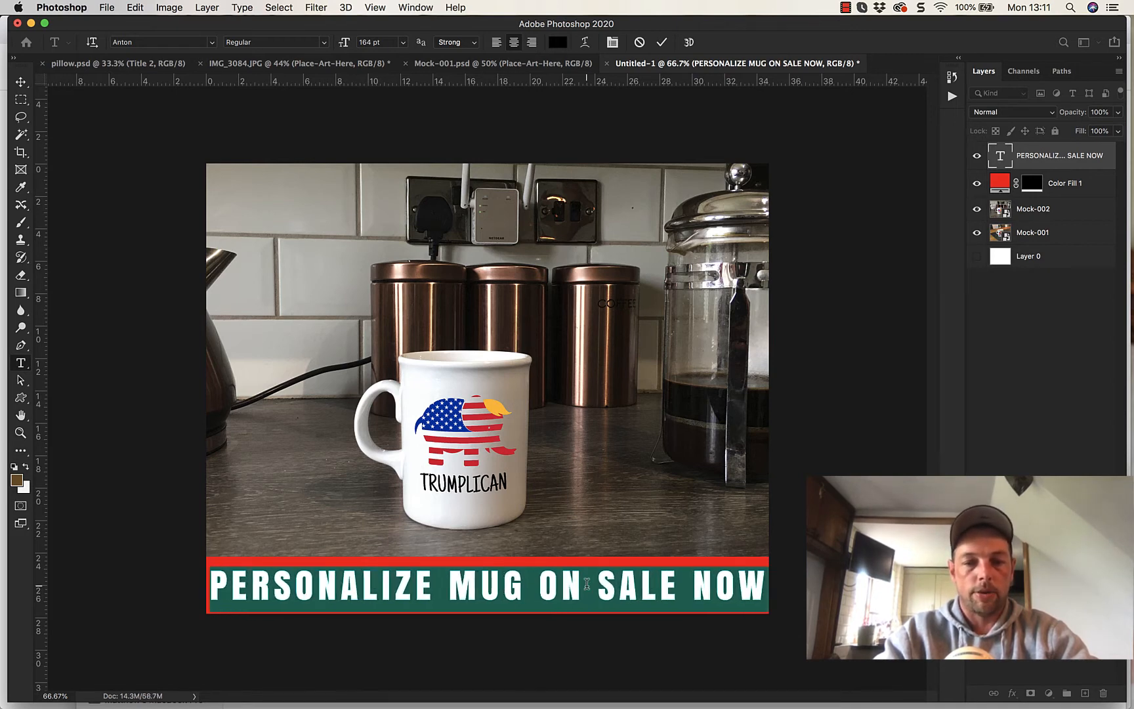
key(alt+Right)
key(alt+Left)
key(alt+Left)
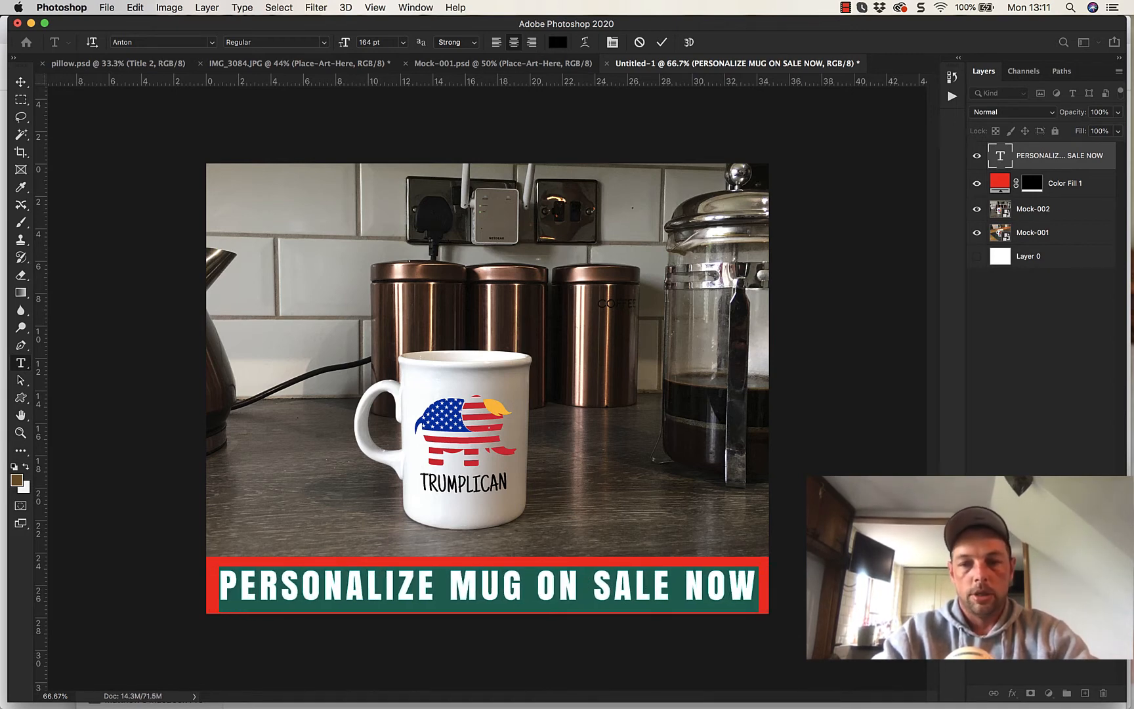
- Commit the sale text edit and add a drop shadow to the red Color Fill 1 strip layer
key(super+Return)
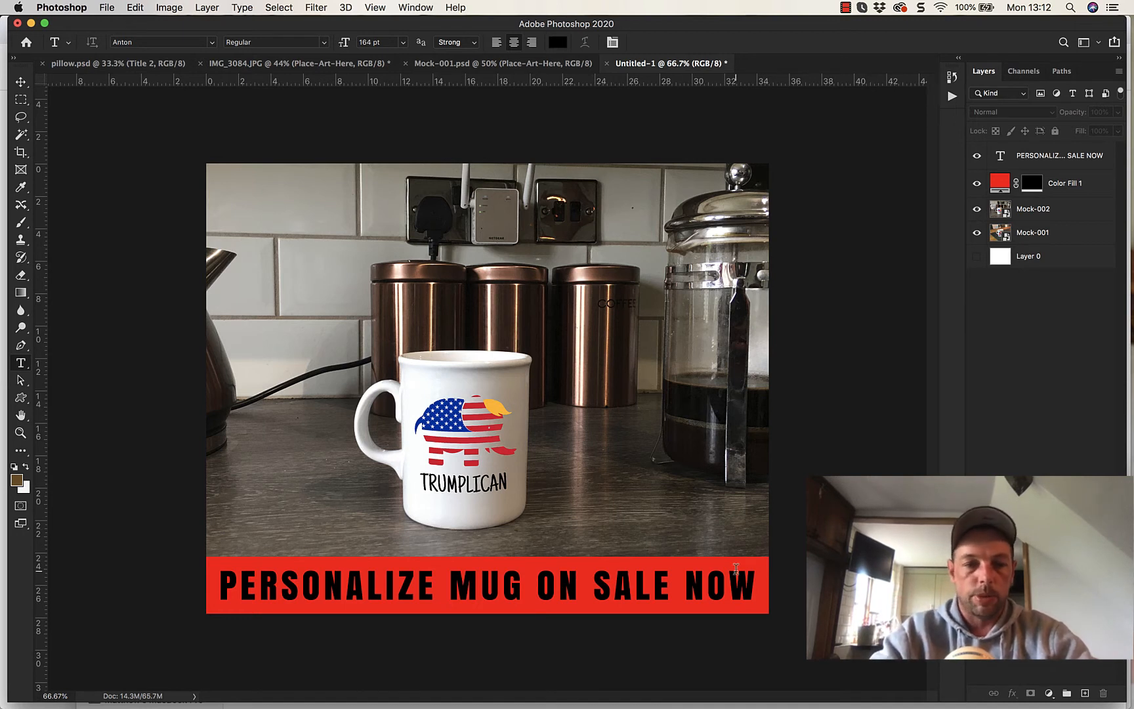
click(1094, 189)
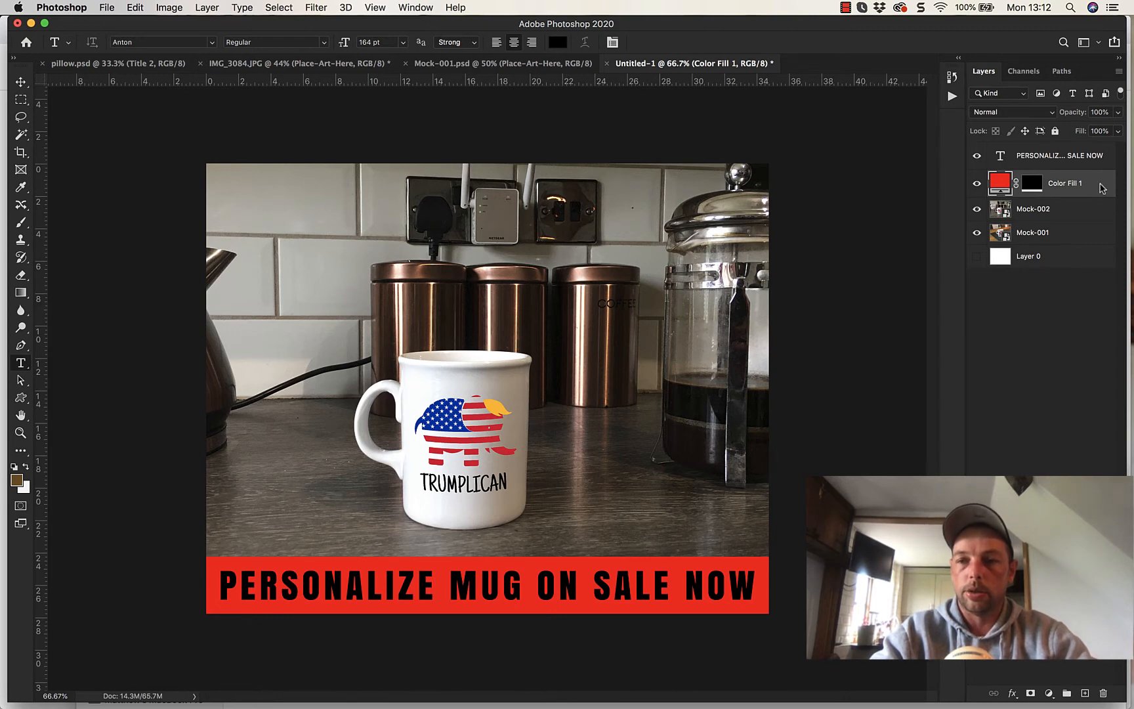
double_click(1101, 188)
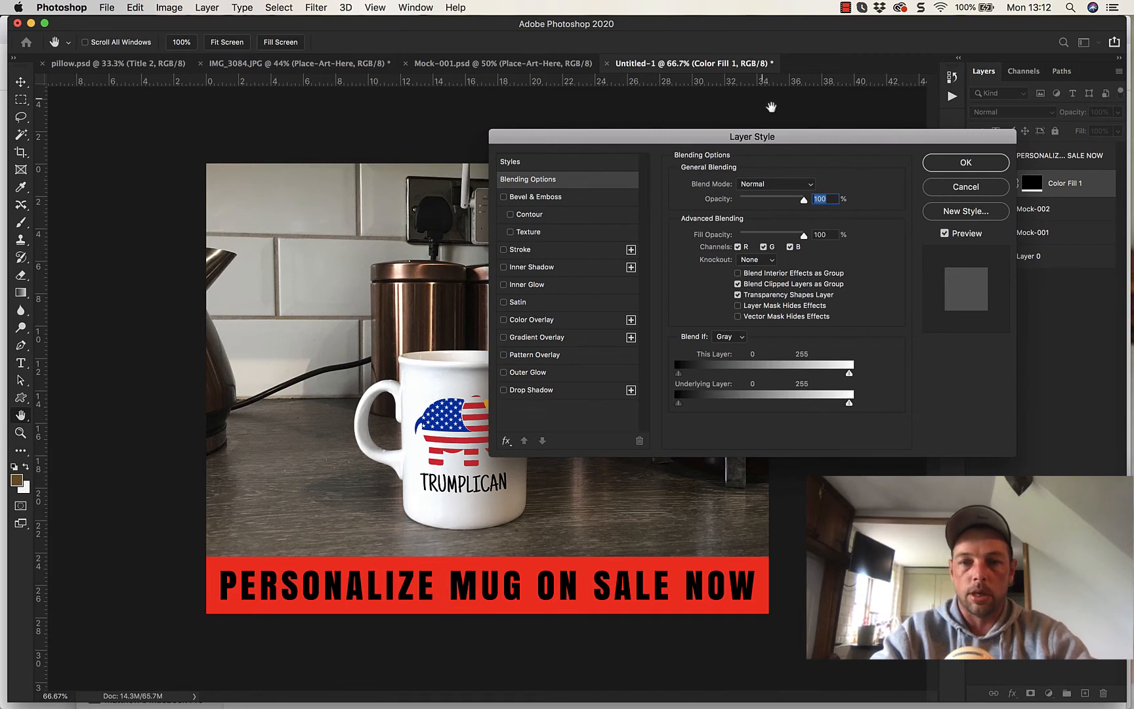
click(504, 390)
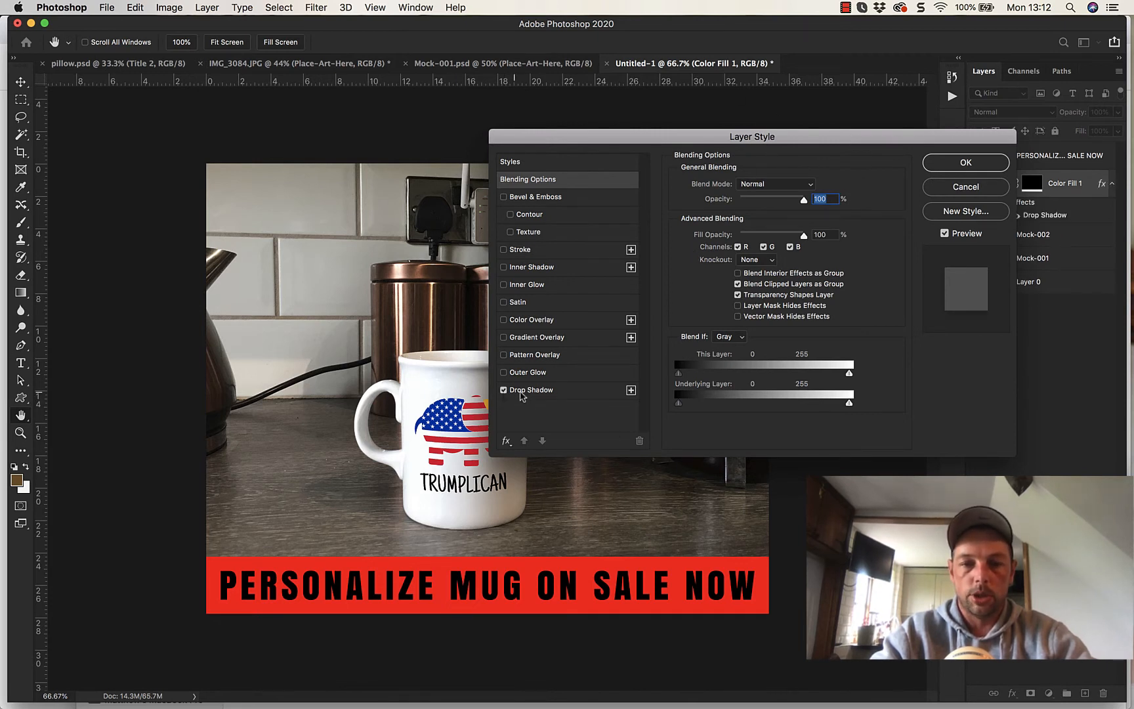
click(951, 168)
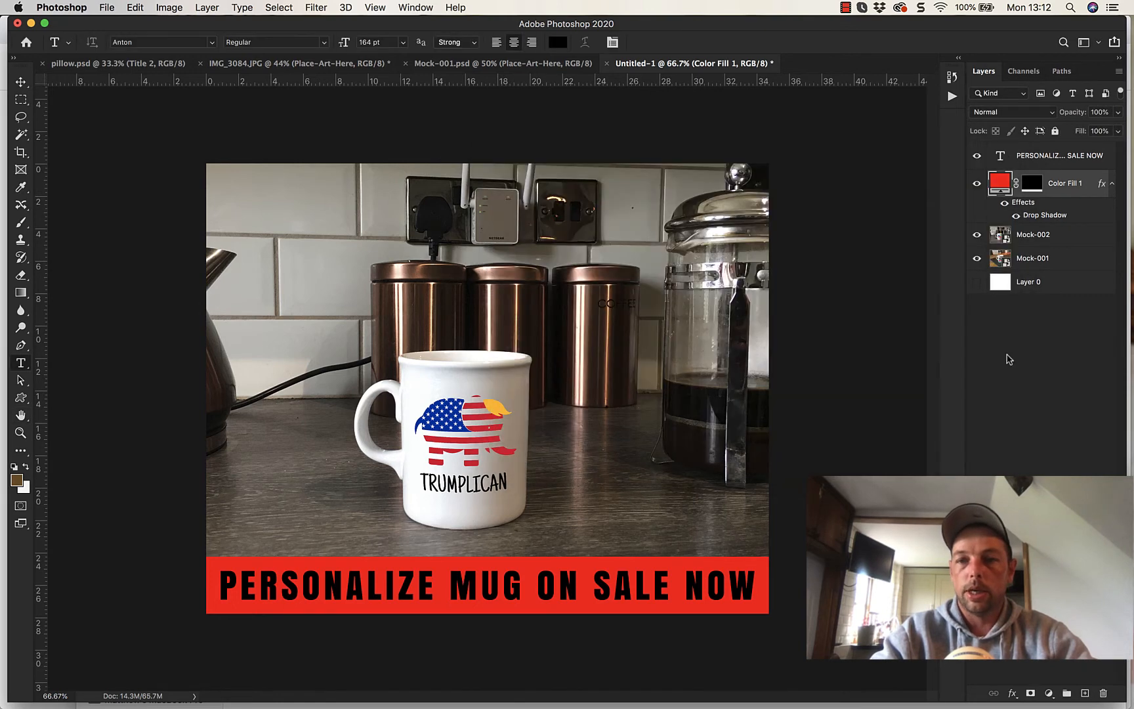
- Set the angle of the red strip's drop shadow to -90° so it falls upward, and apply it
double_click(1045, 215)
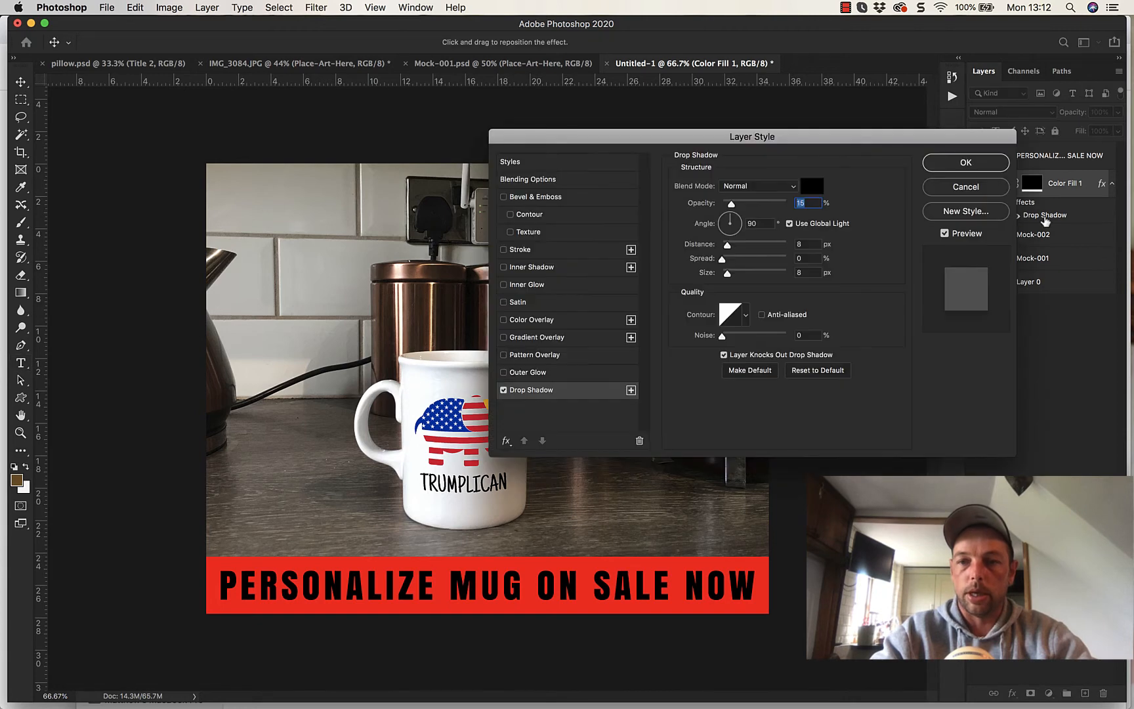
drag(856, 140, 502, 175)
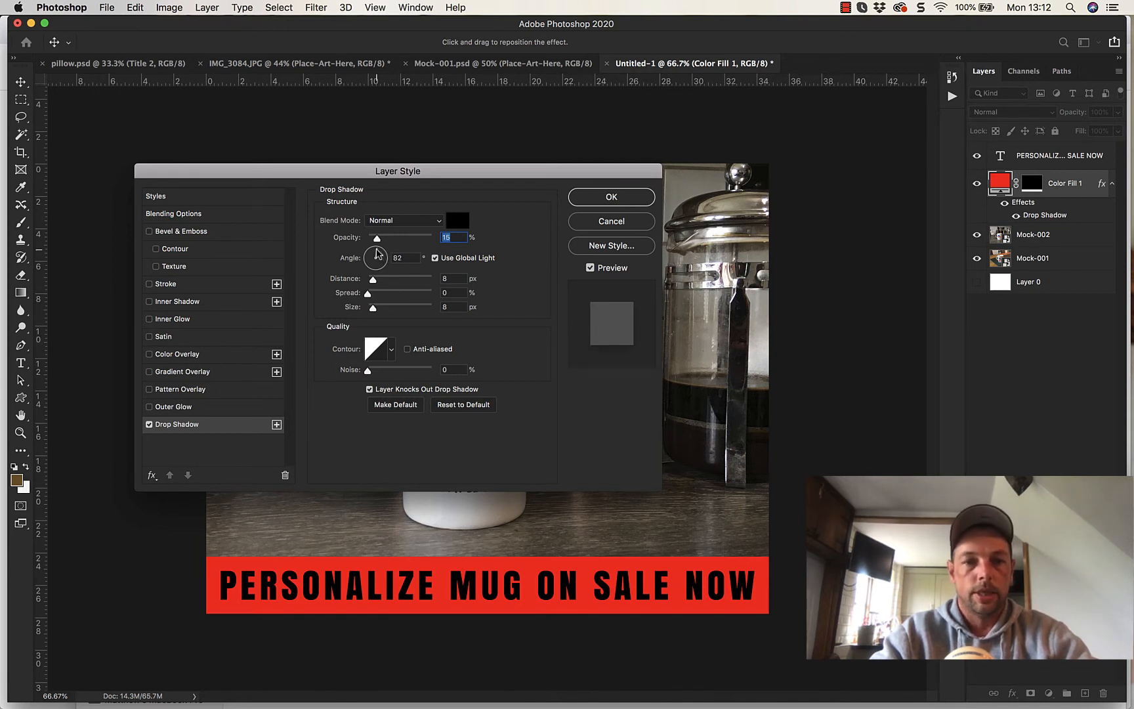
mouse_move(381, 256)
mouse_down()
mouse_move(381, 273)
mouse_move(366, 273)
mouse_move(378, 270)
mouse_up()
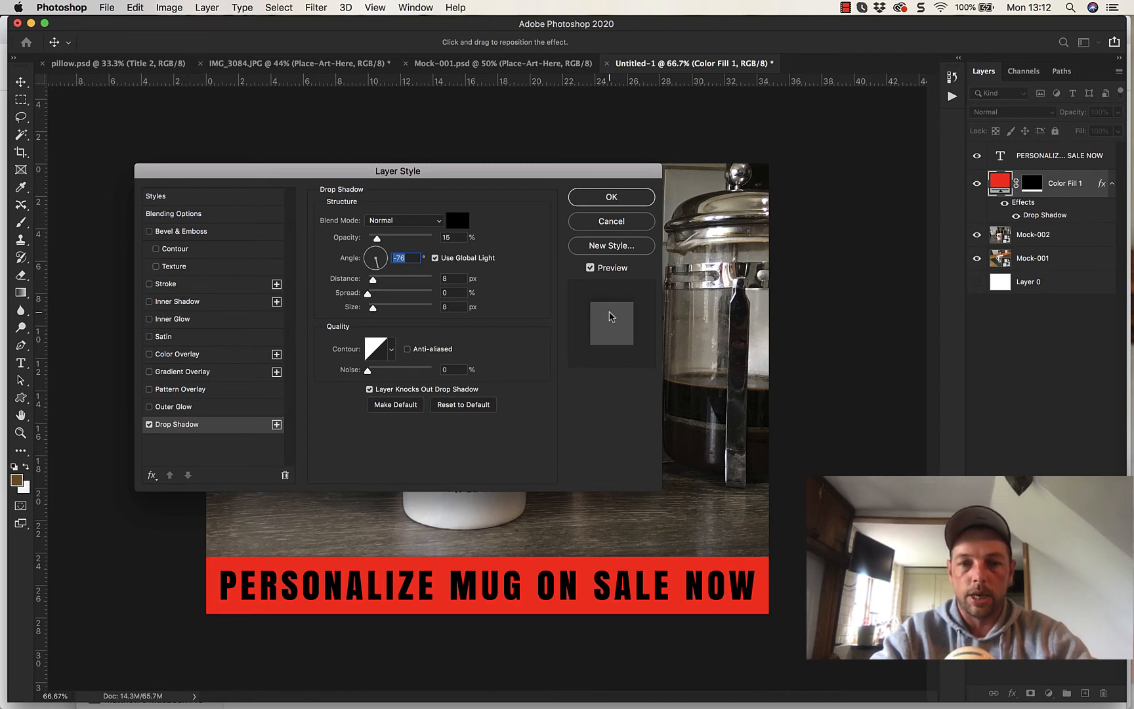
click(378, 270)
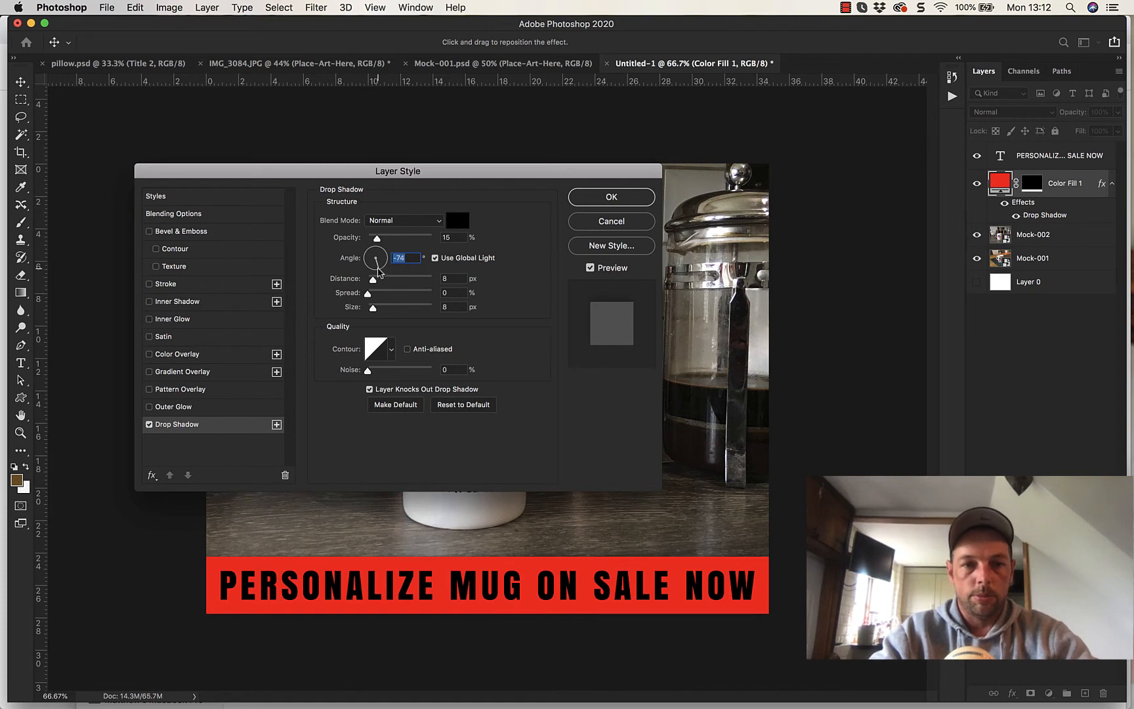
drag(377, 266, 375, 269)
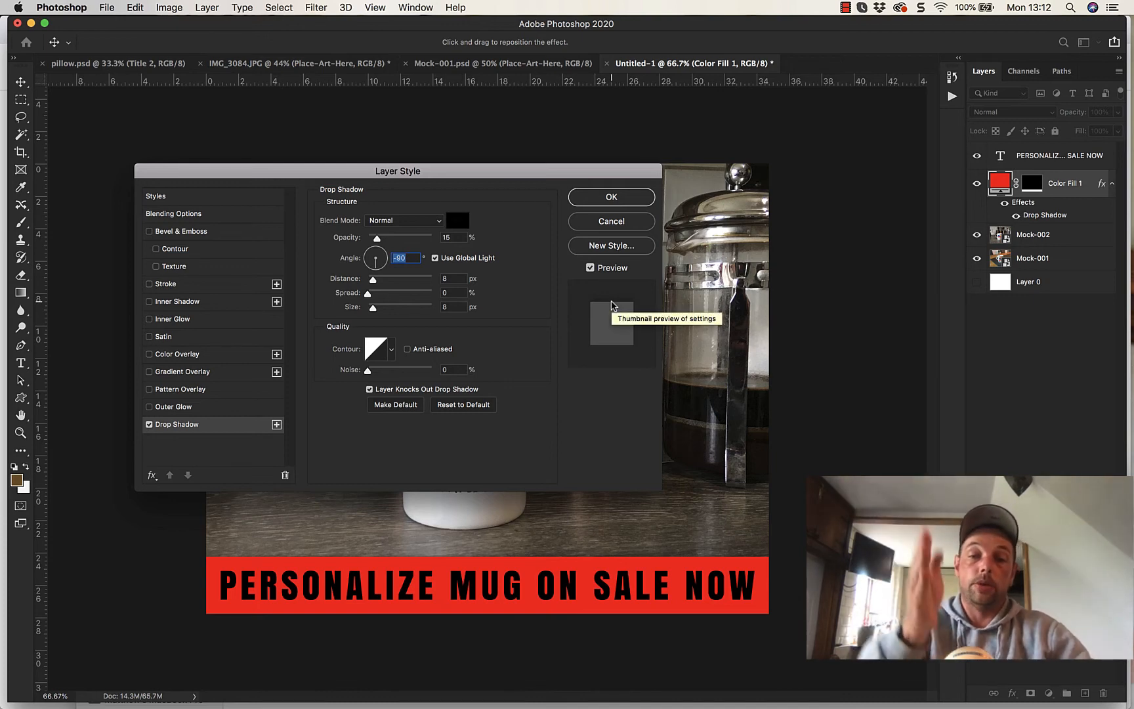
click(621, 202)
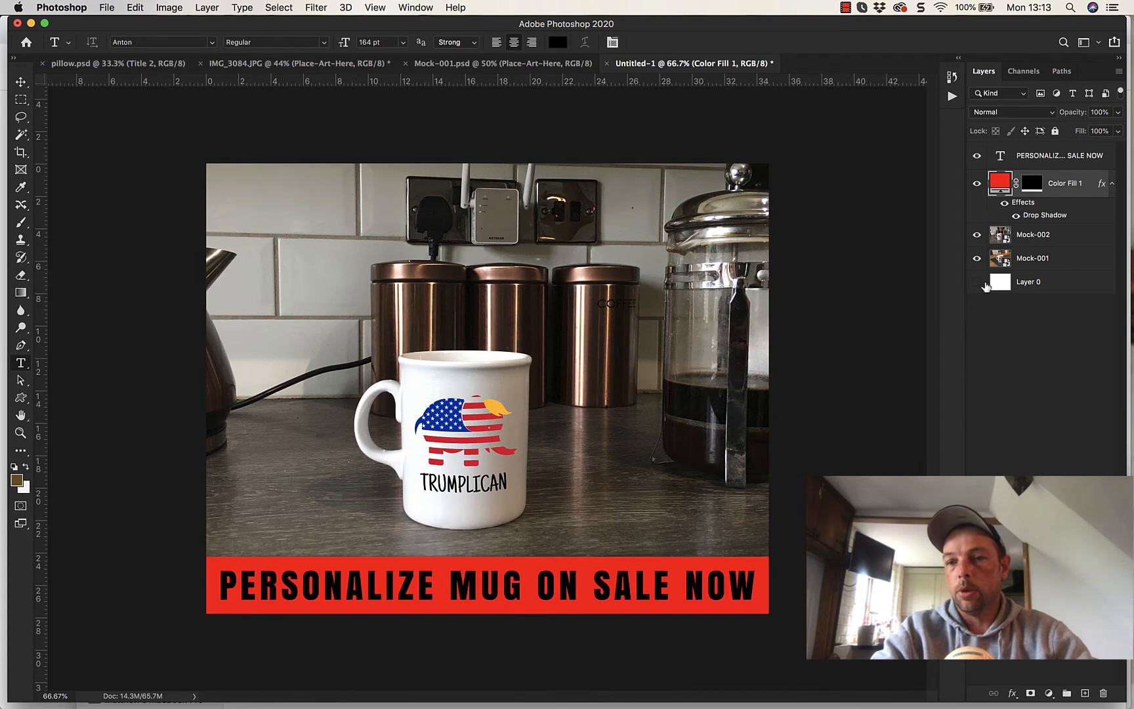
- Hide both mug photos over the white Layer 0, and set the strip's drop shadow to 29% opacity, 14 px distance, 7% spread and 27 px size
click(977, 240)
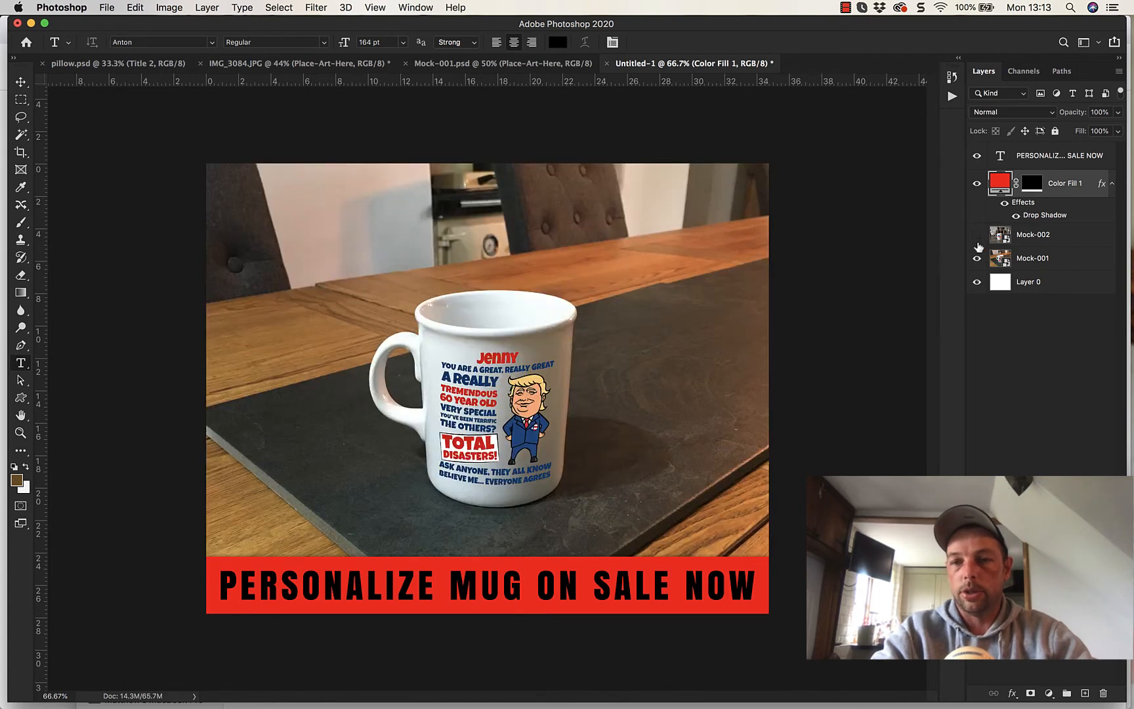
click(978, 257)
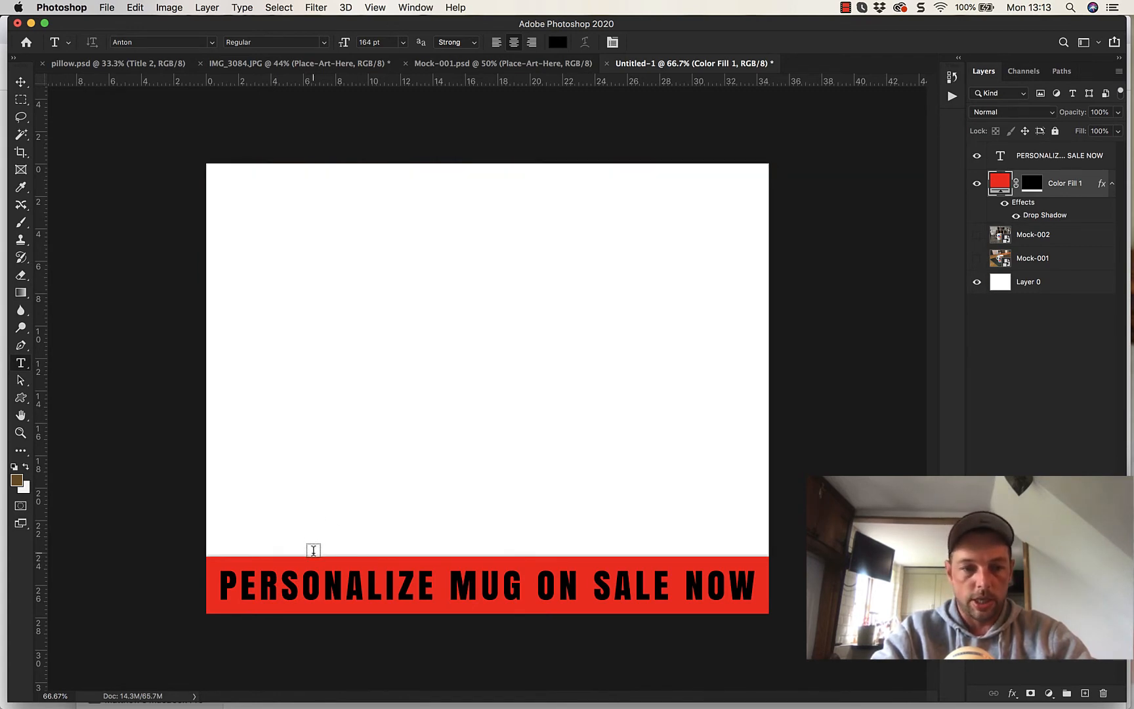
double_click(1048, 215)
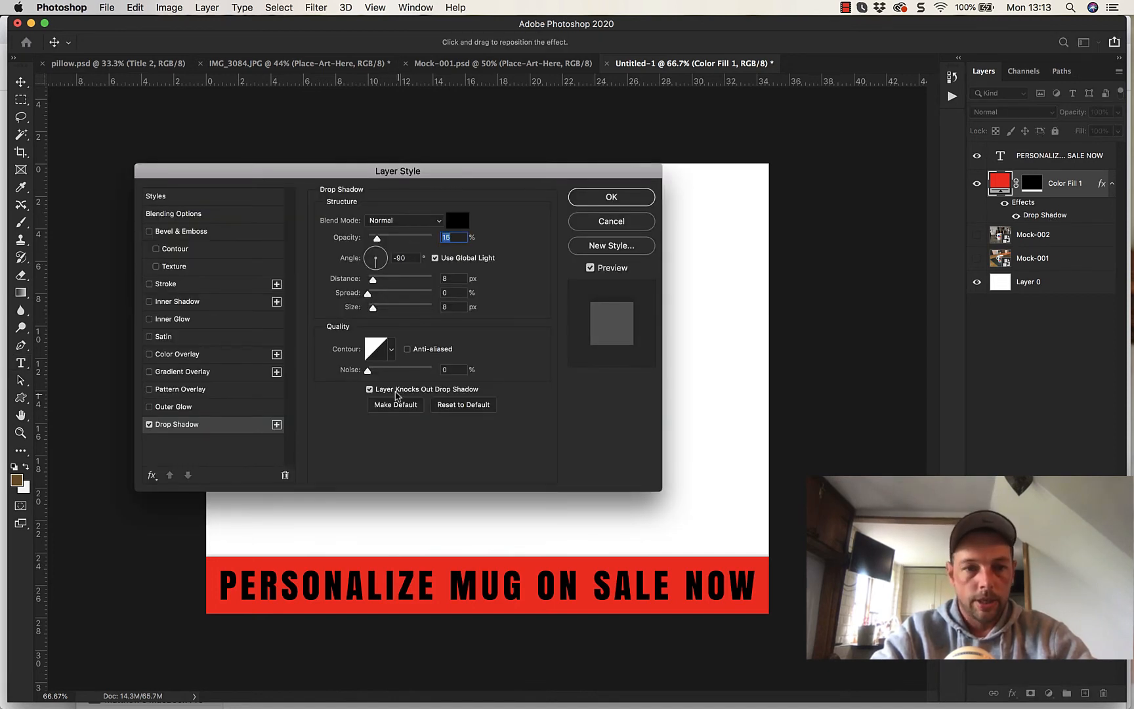
drag(410, 174, 355, 104)
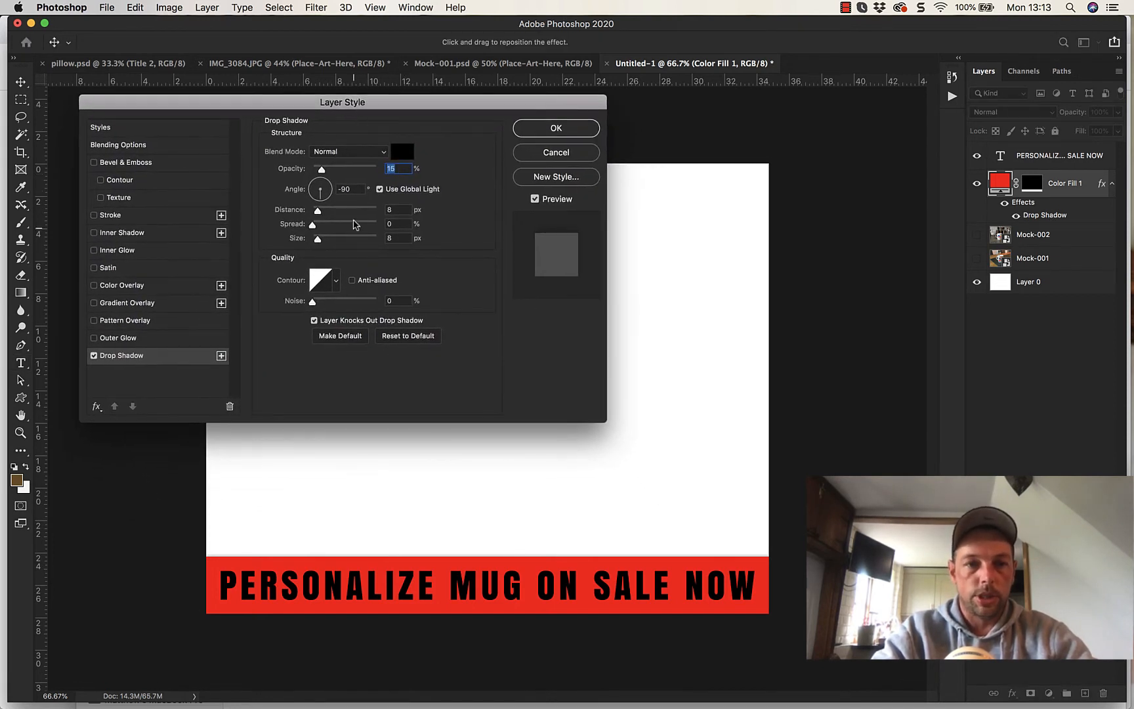
mouse_move(318, 216)
mouse_down()
mouse_move(369, 214)
mouse_move(322, 211)
mouse_move(324, 240)
mouse_up()
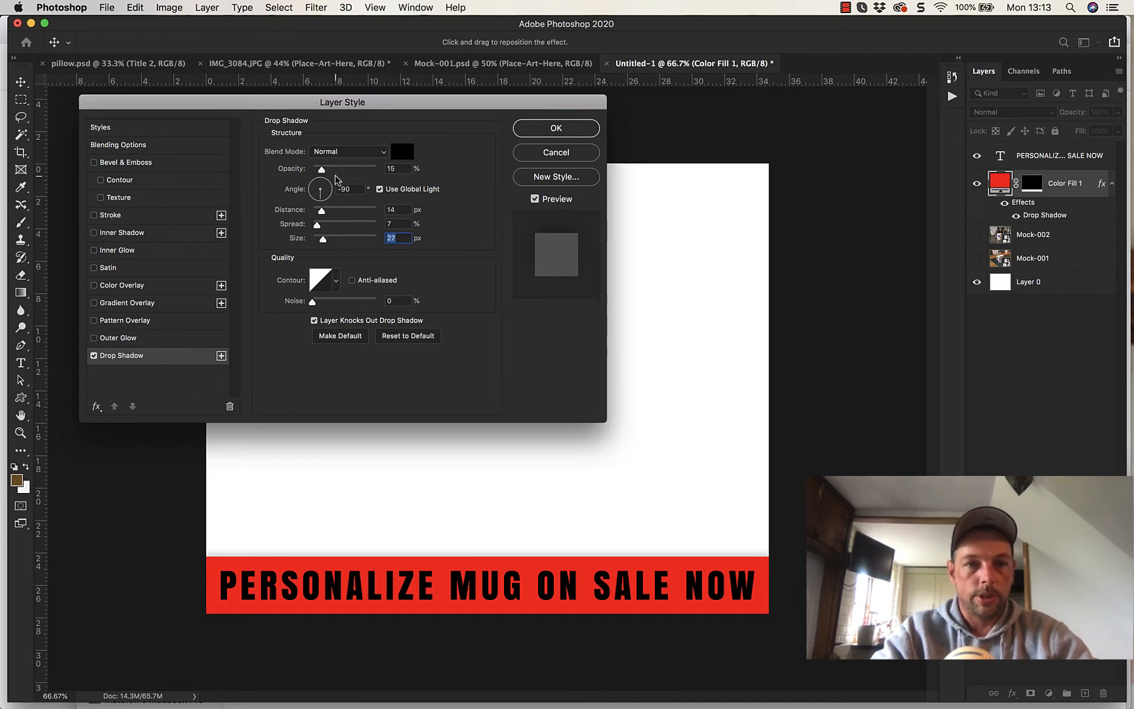
mouse_move(322, 172)
mouse_down()
mouse_move(339, 172)
mouse_move(331, 172)
mouse_up()
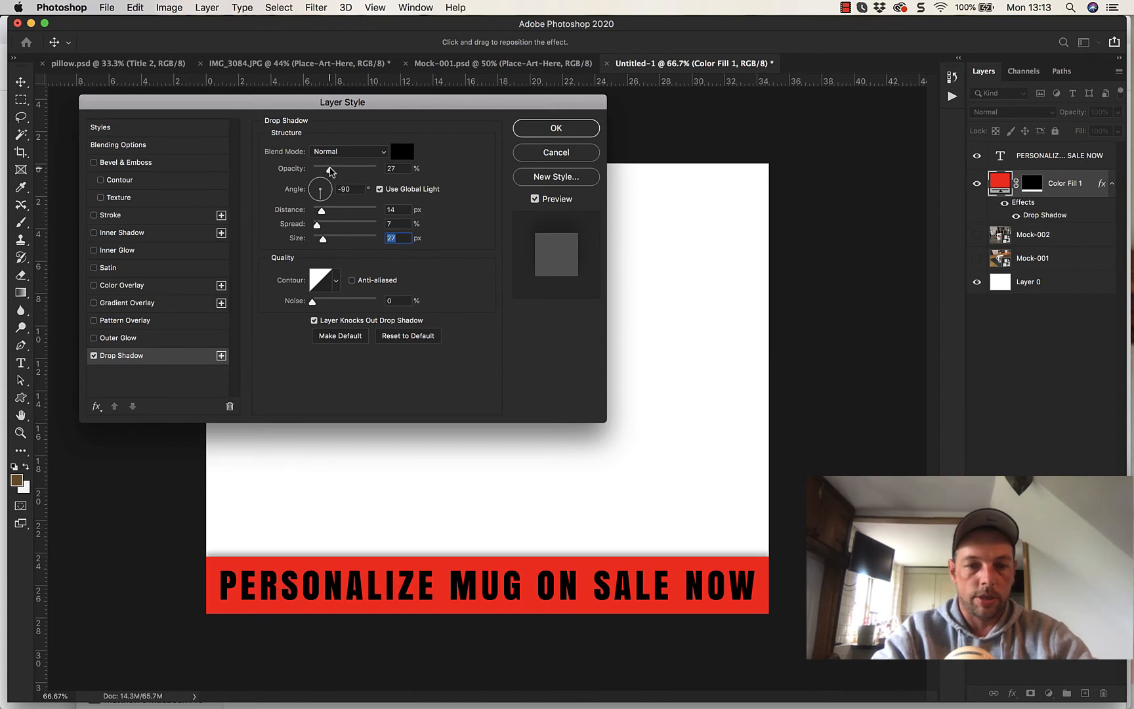
drag(333, 172, 332, 172)
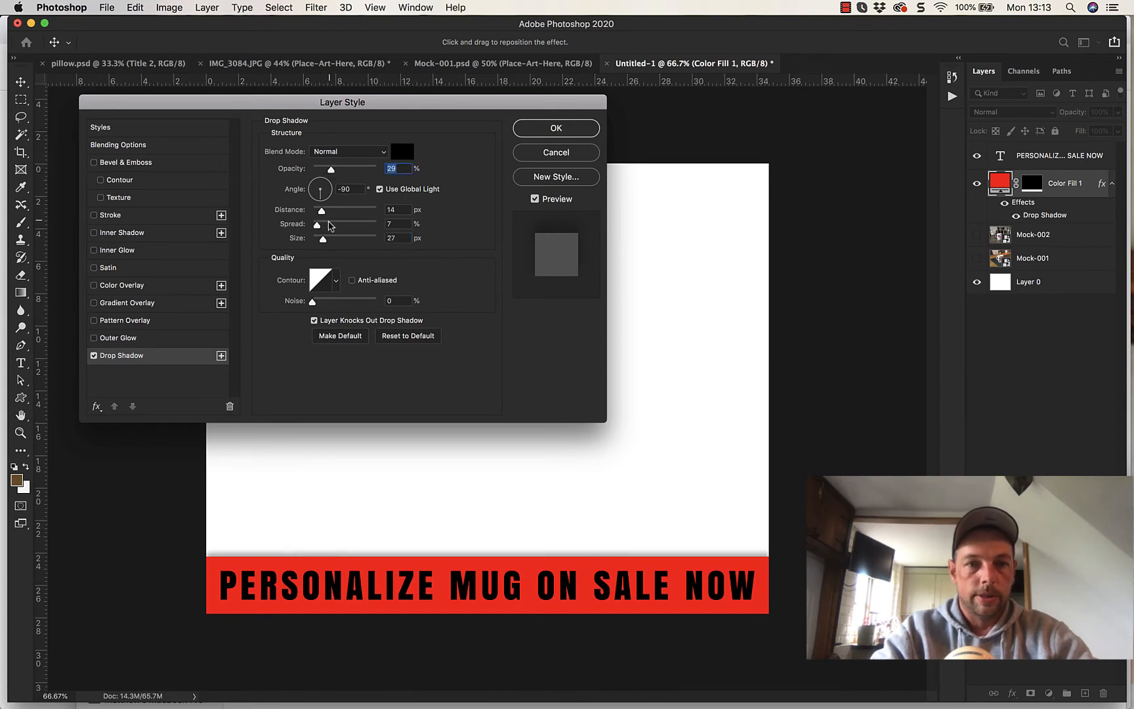
- Tighten the strip's drop shadow to 9 px distance, 7% spread and 9 px size, and show both mug photos again
drag(323, 239, 321, 217)
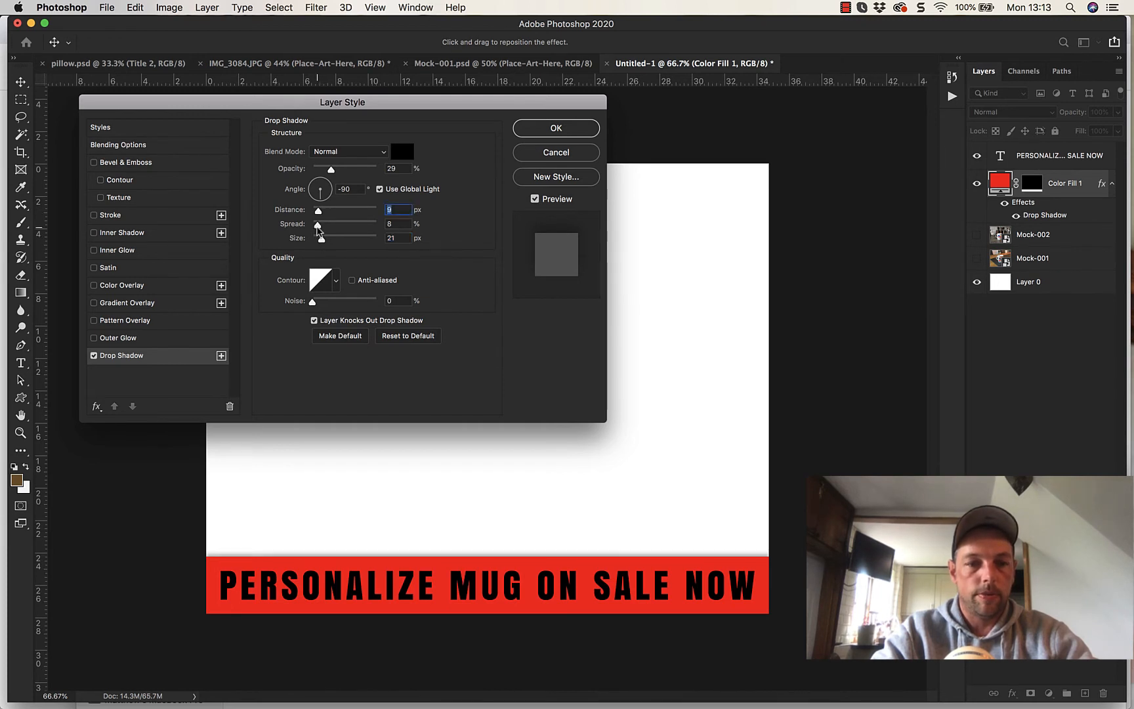
drag(318, 229, 319, 243)
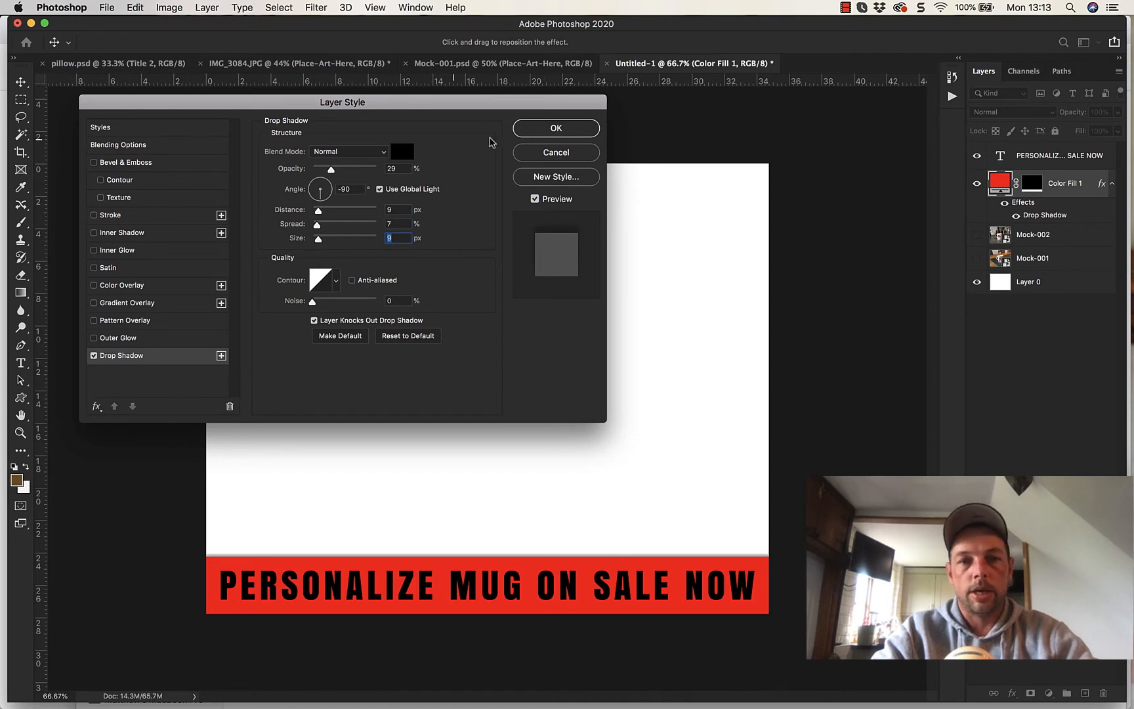
click(553, 127)
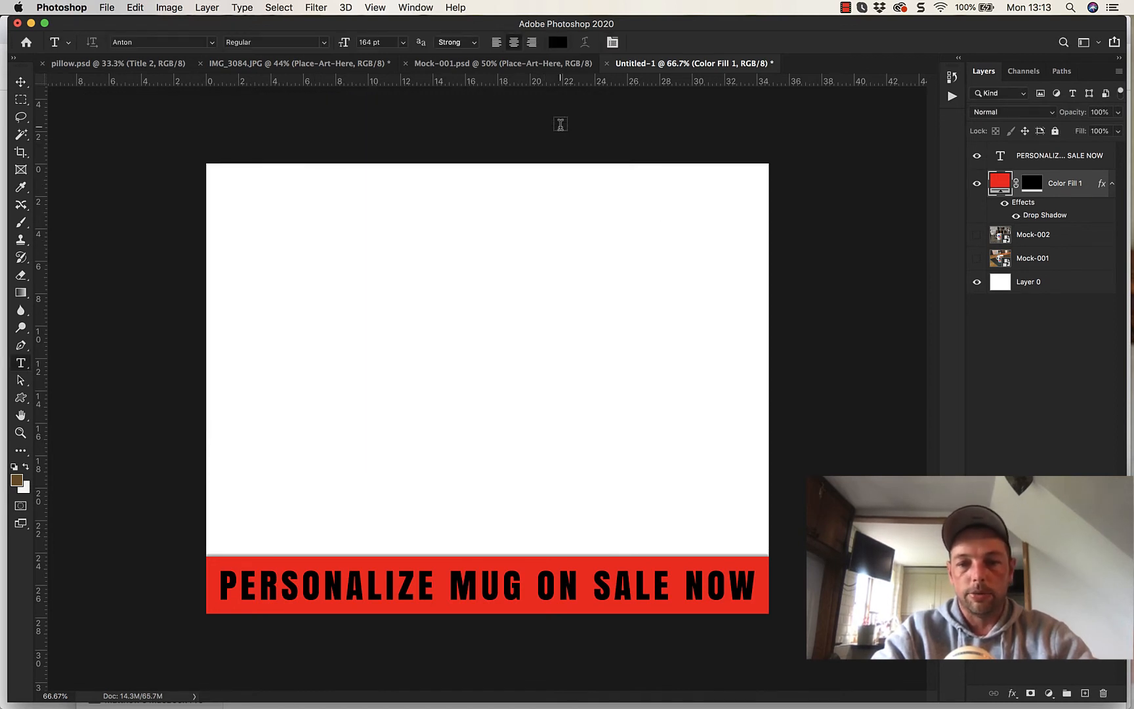
click(977, 259)
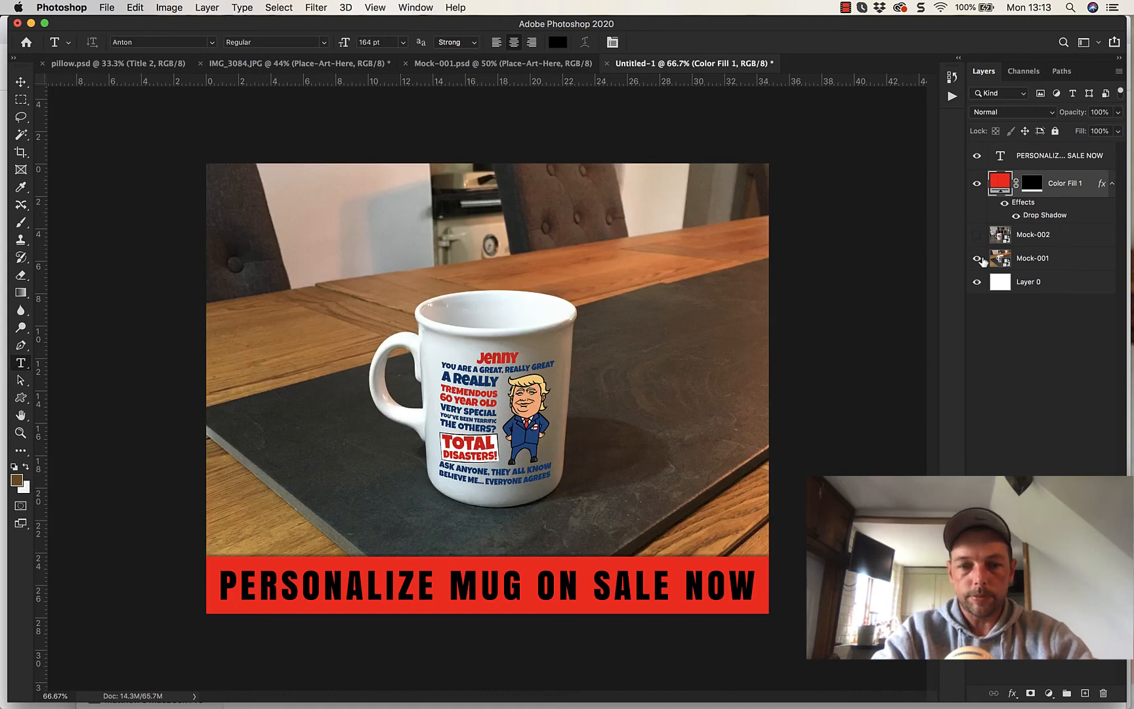
click(977, 235)
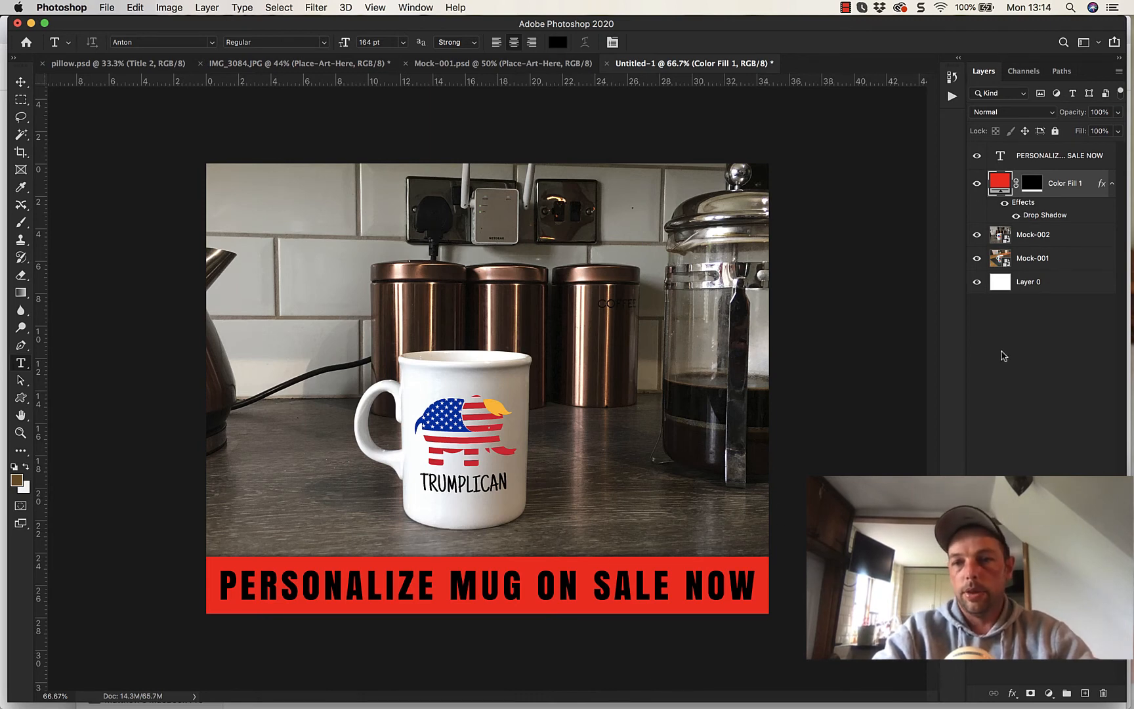
- Group the sale text and red Color Fill 1 layers, and toggle the group's visibility off and on to check it
click(1057, 160)
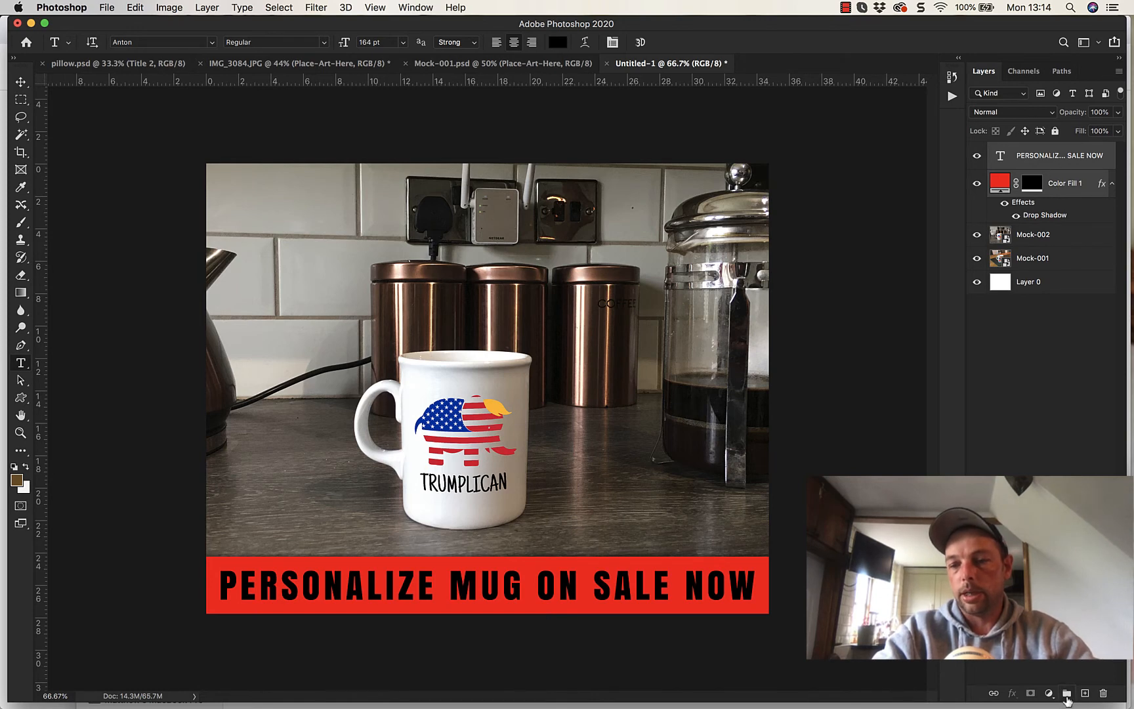
click(1066, 696)
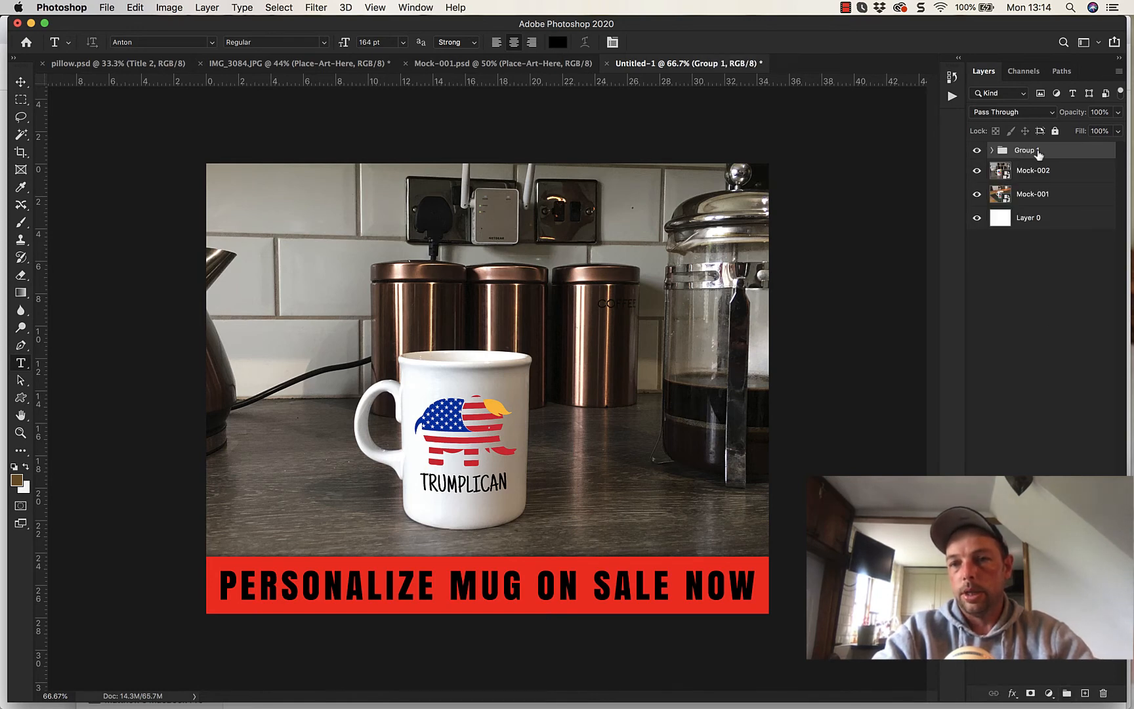
click(977, 151)
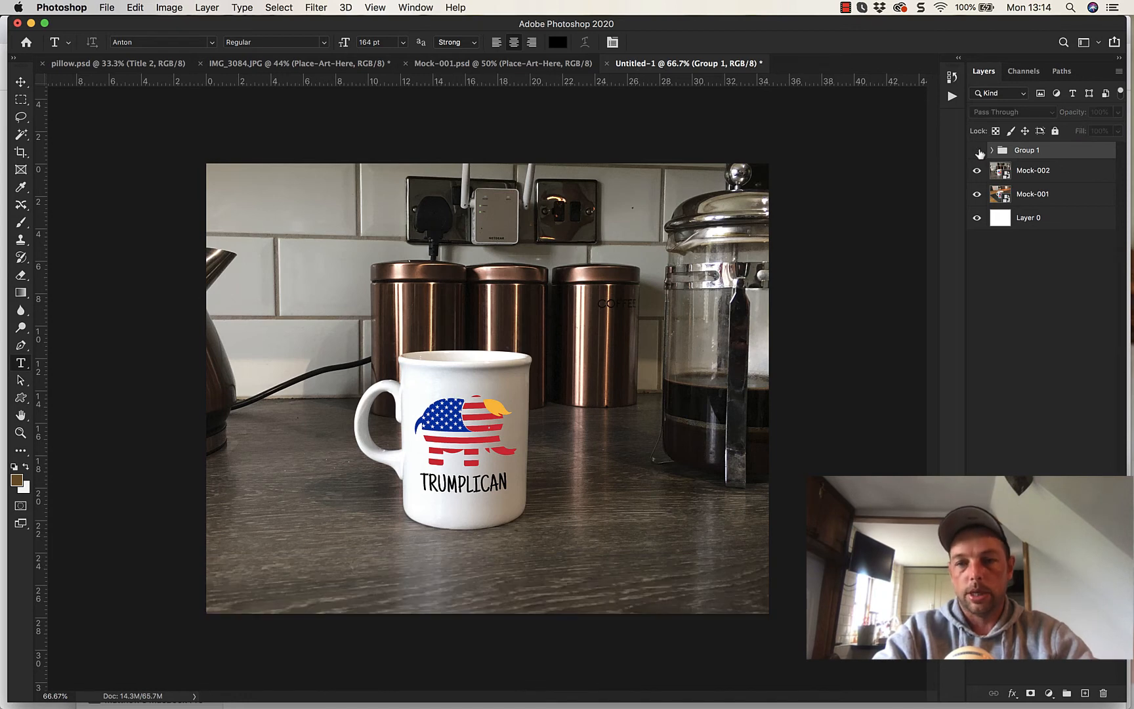
click(978, 151)
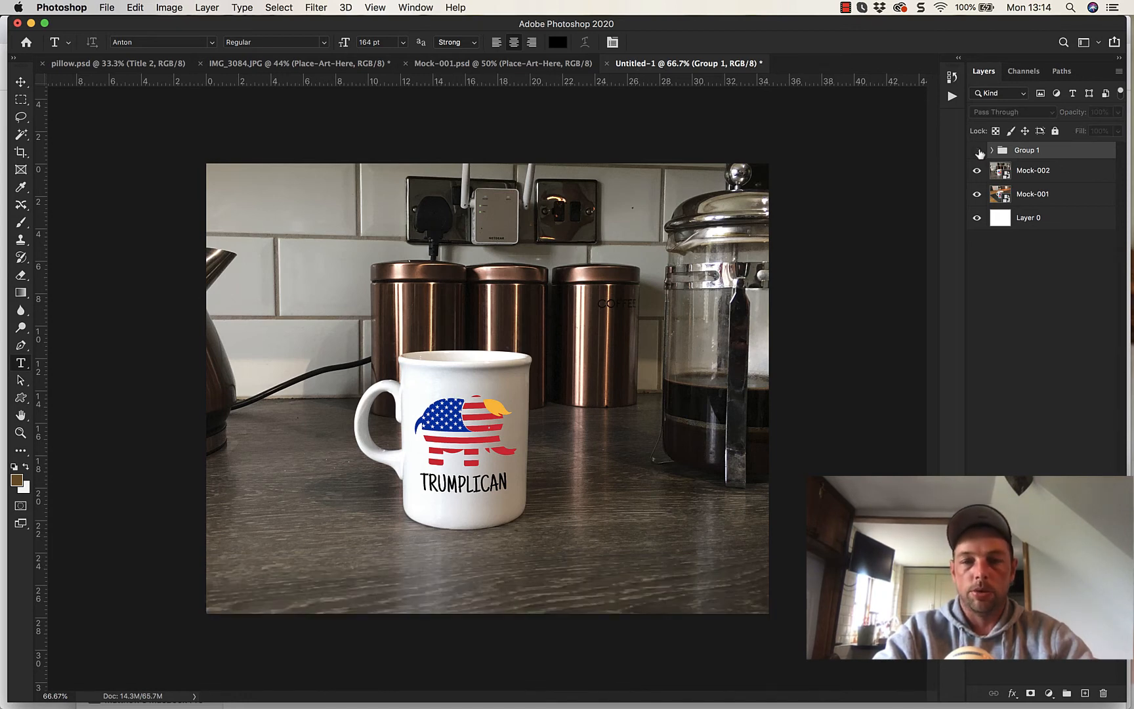
click(978, 151)
- Rename the new layer group as BOTTOM BANNER, and toggle its visibility off and on
double_click(1023, 151)
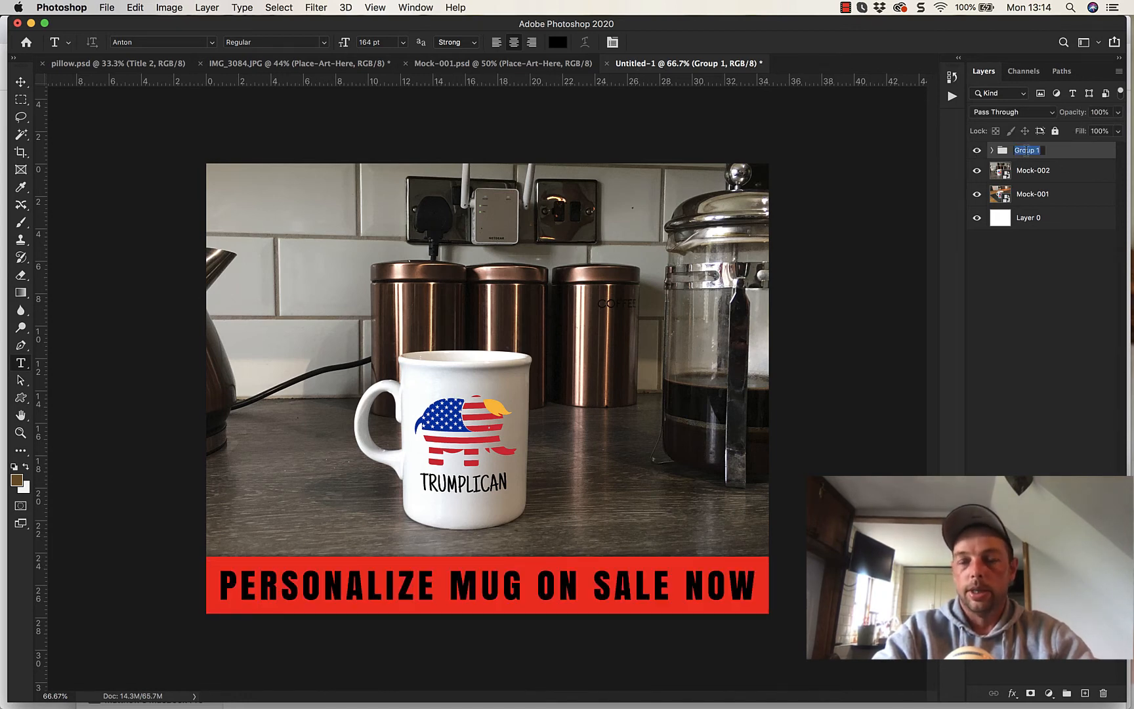
click(1035, 330)
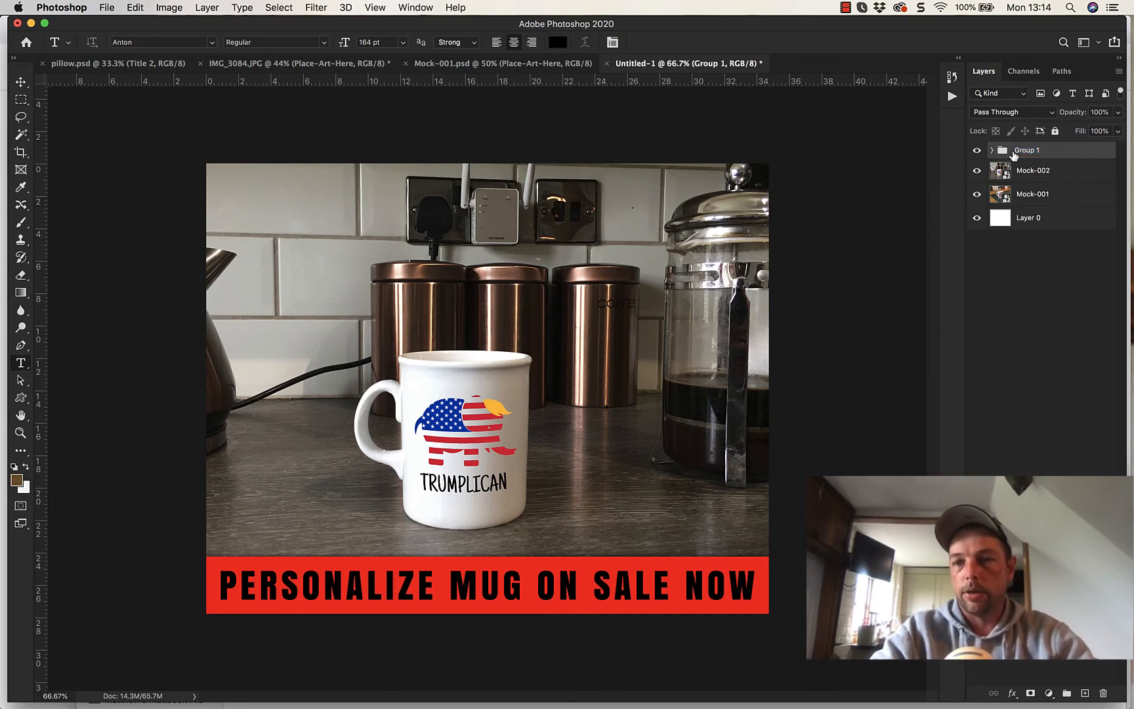
double_click(1027, 151)
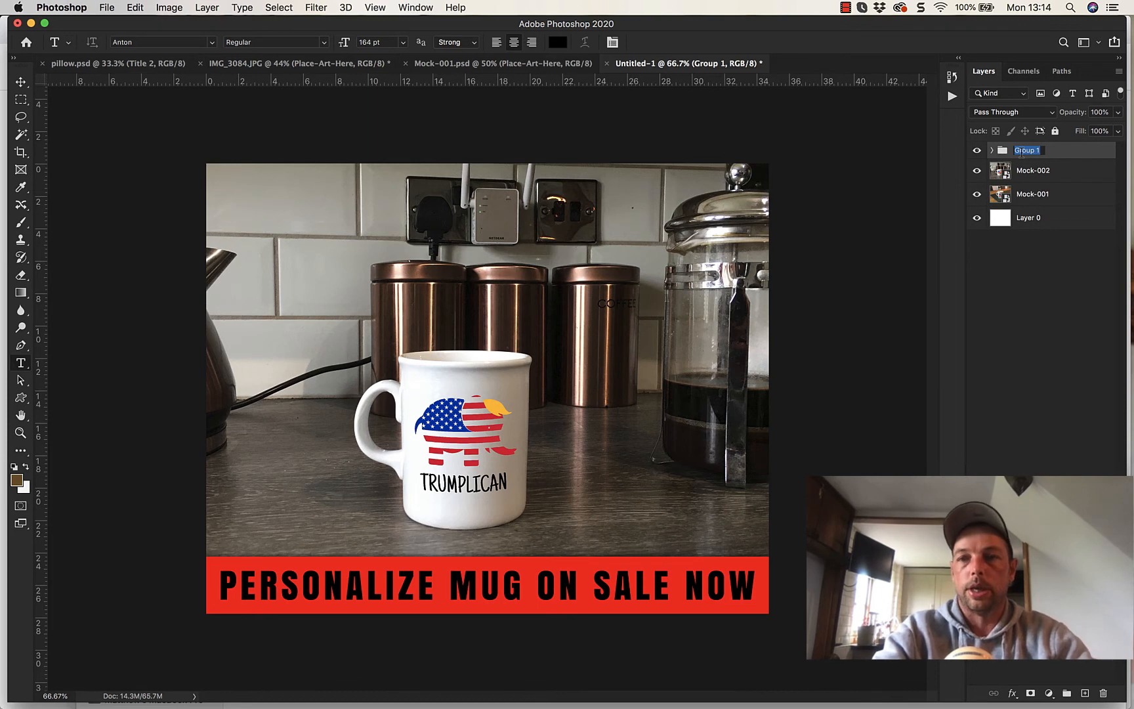
key(BackSpace)
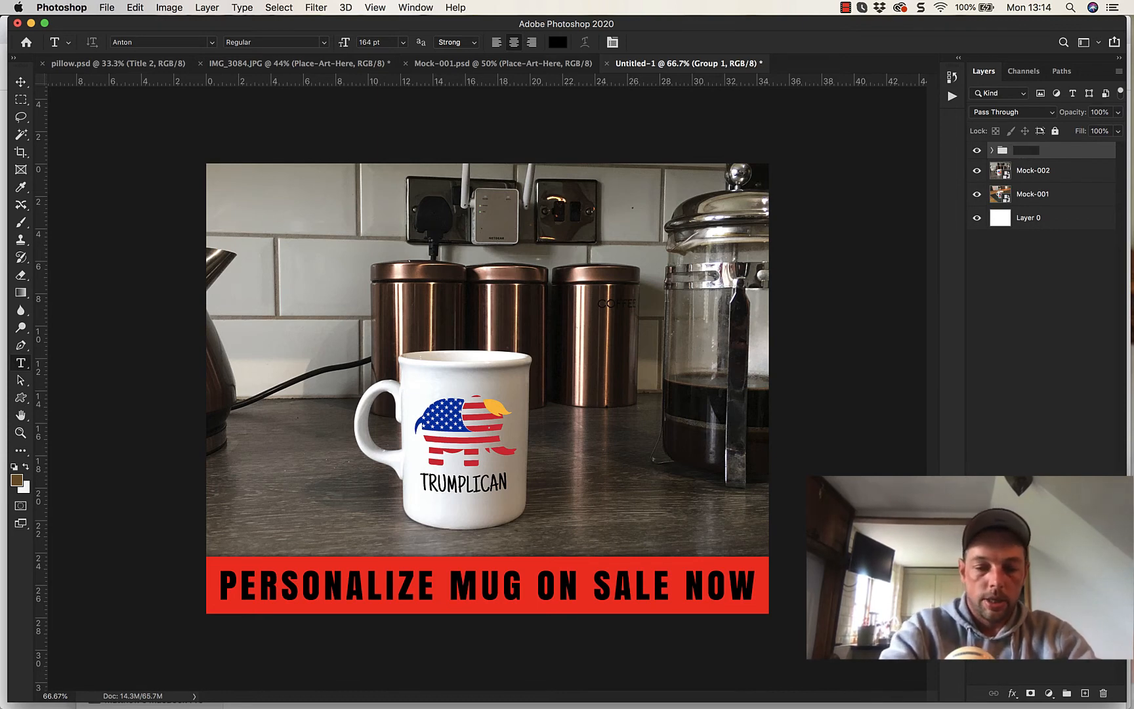
text(BOTT)
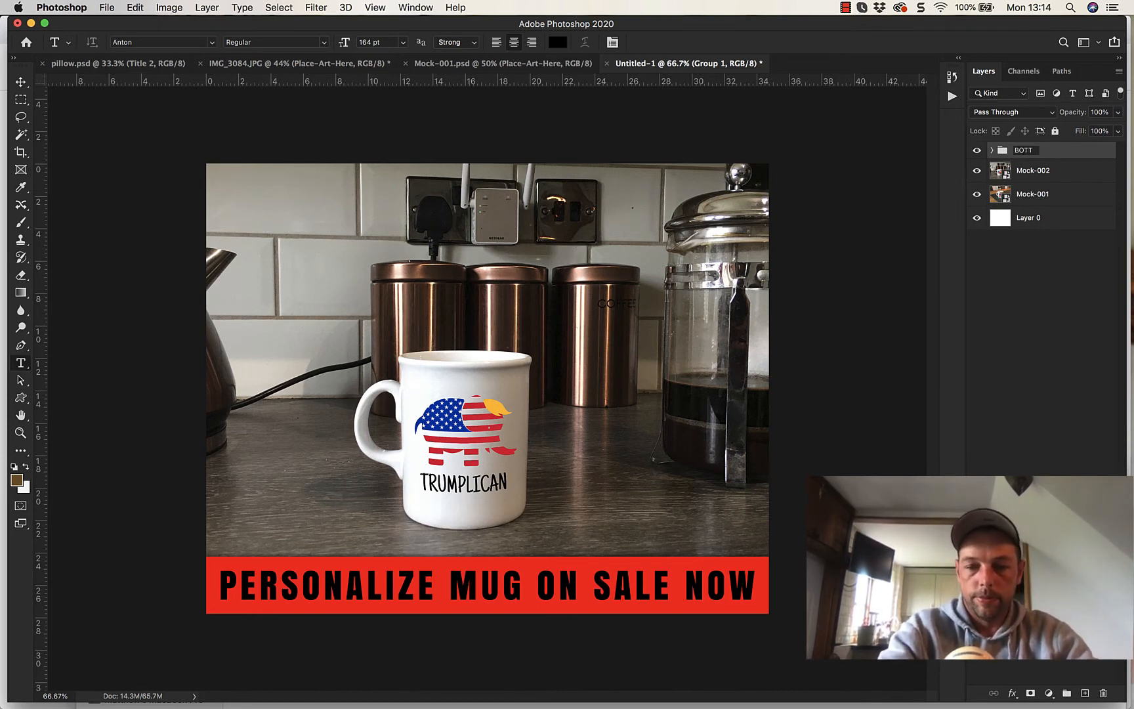
text(OM BANNER)
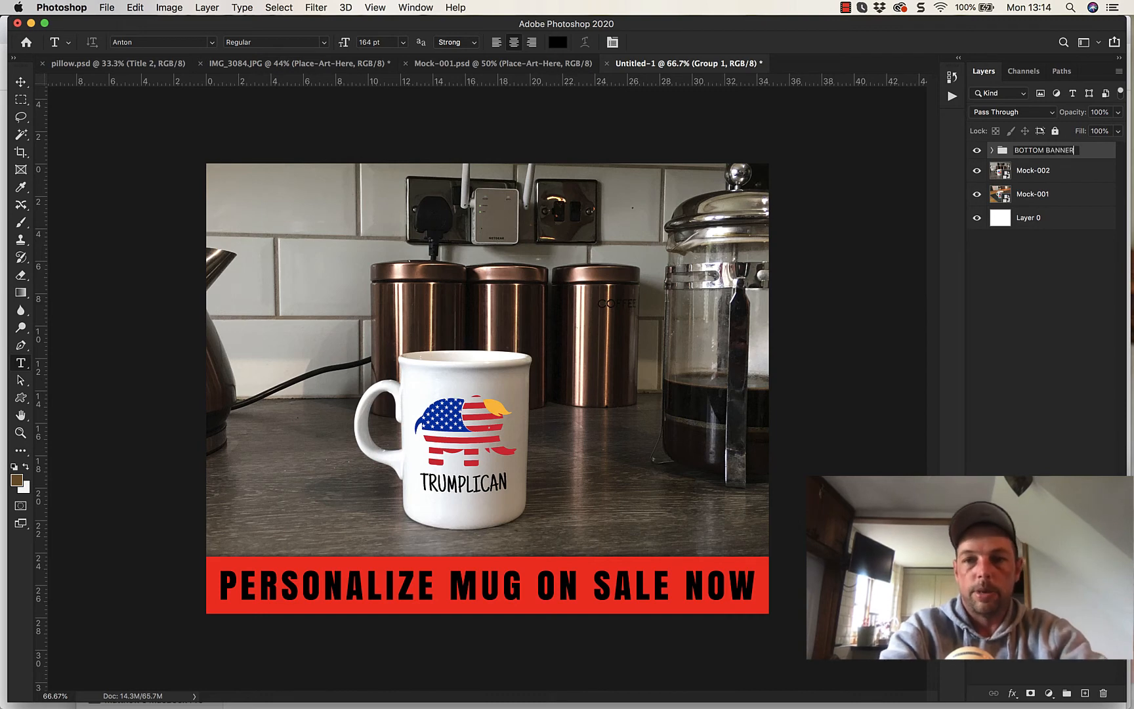
key(Return)
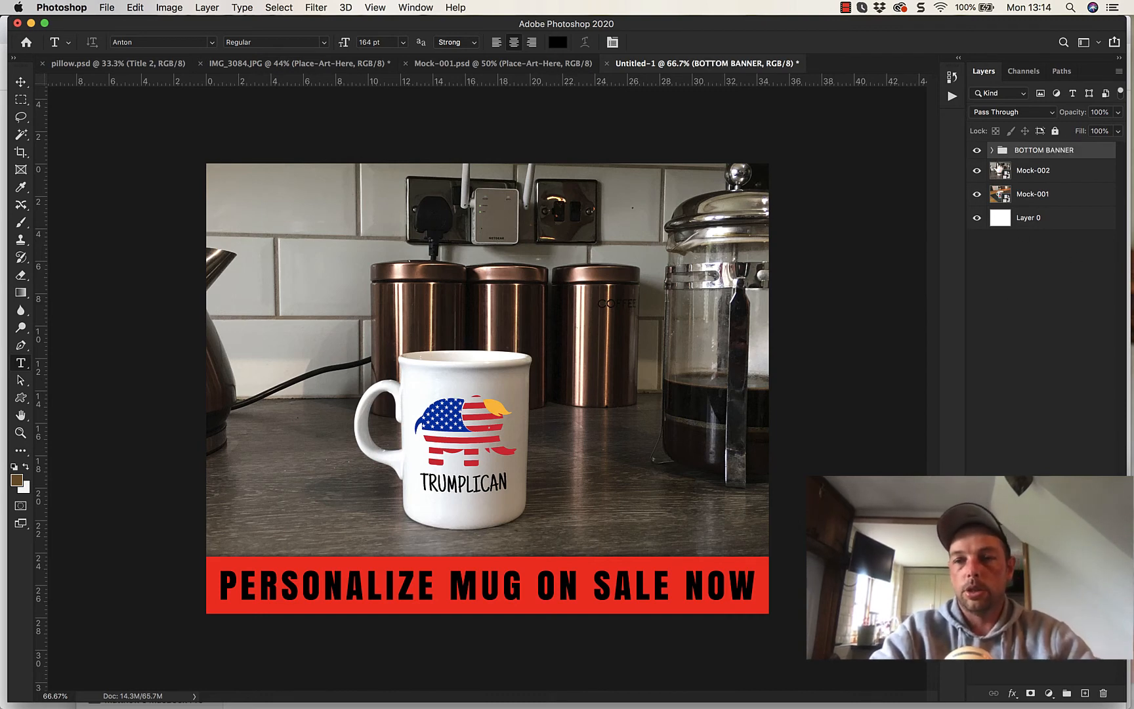
click(977, 151)
click(979, 156)
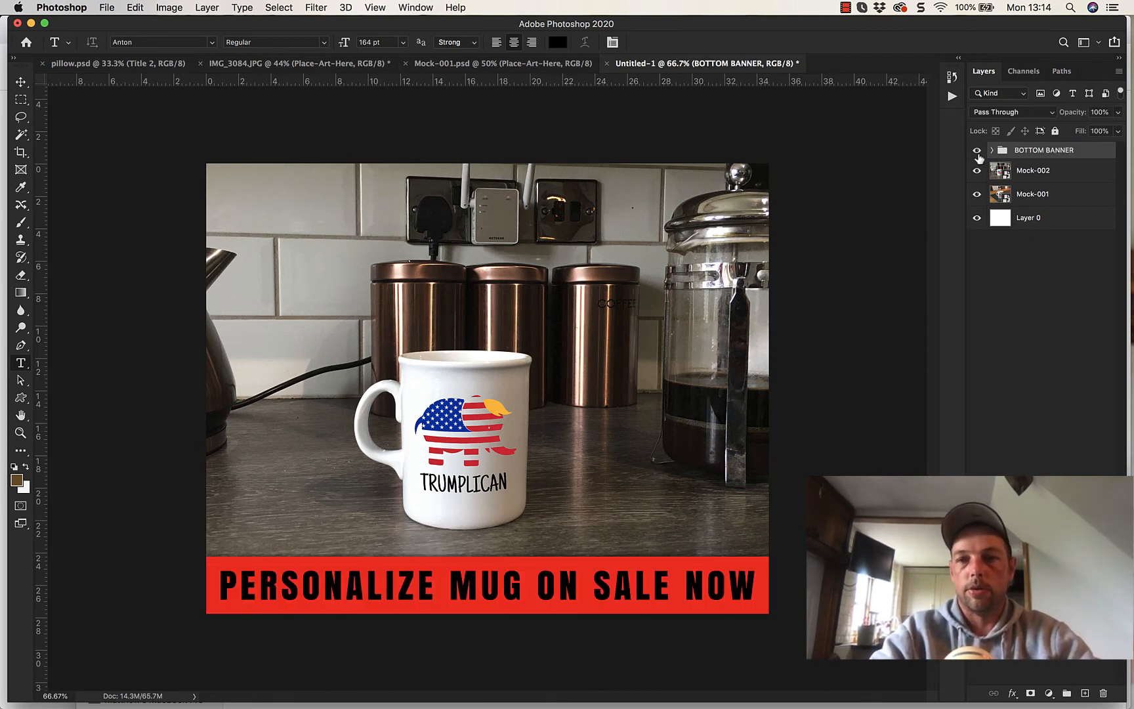
- Hide the BOTTOM BANNER group and marquee-select a full-height strip along the canvas's left edge, about 30% of its width
click(979, 156)
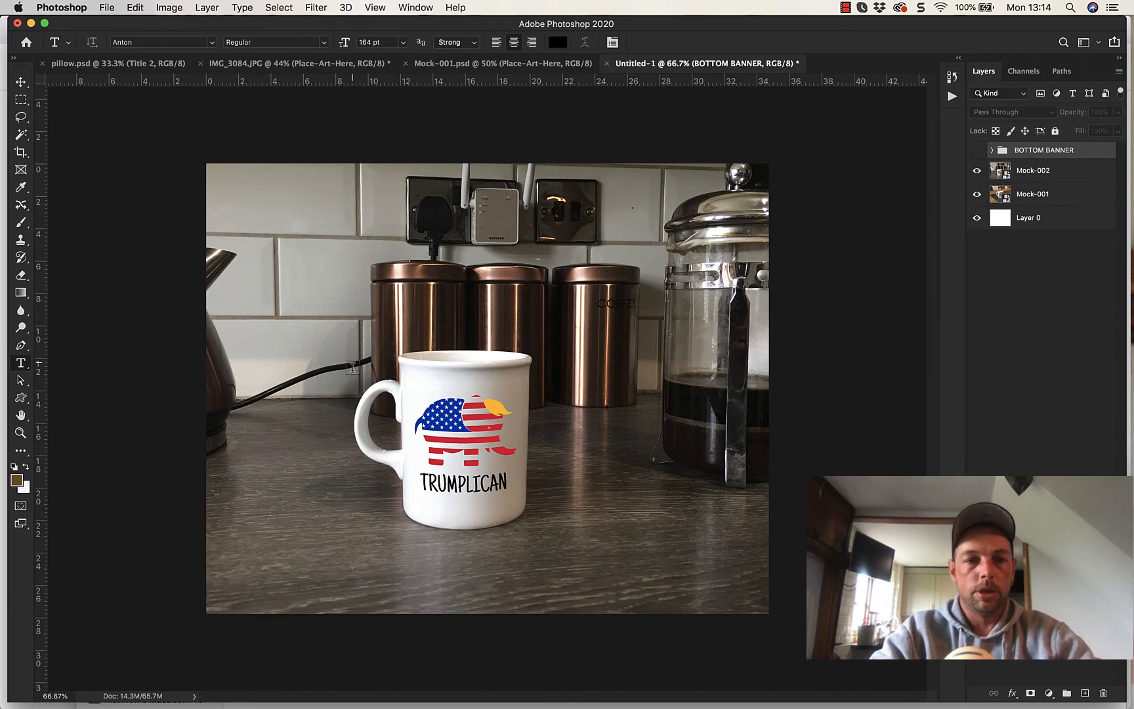
click(21, 99)
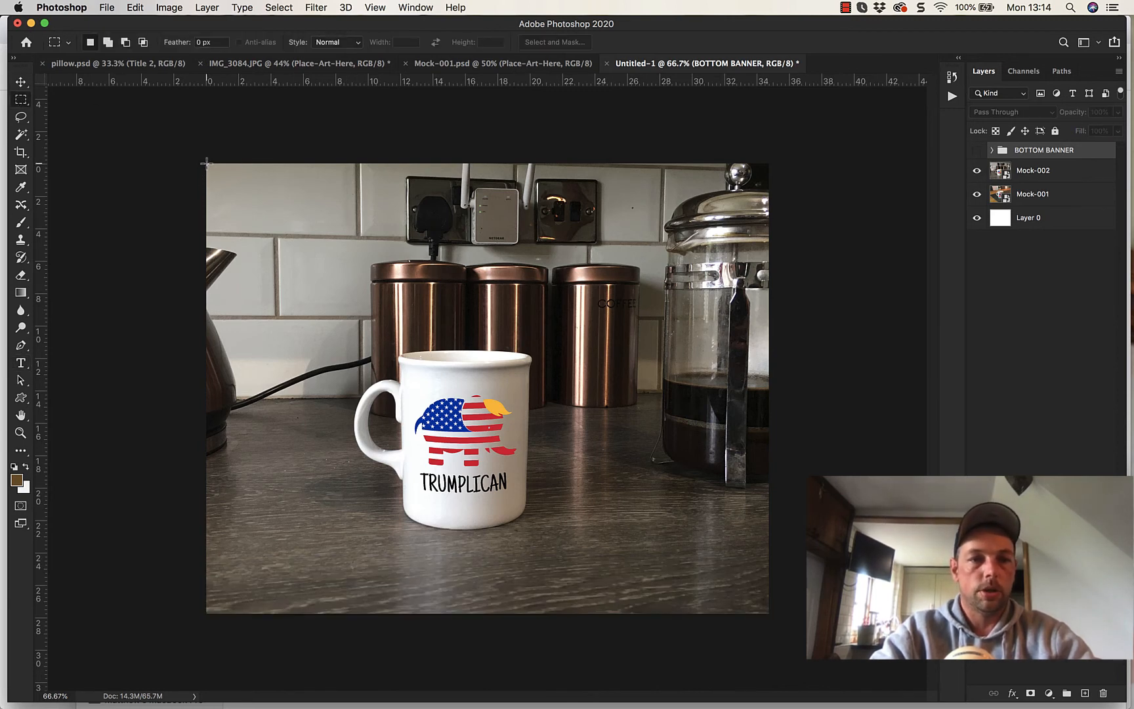
drag(206, 162, 375, 614)
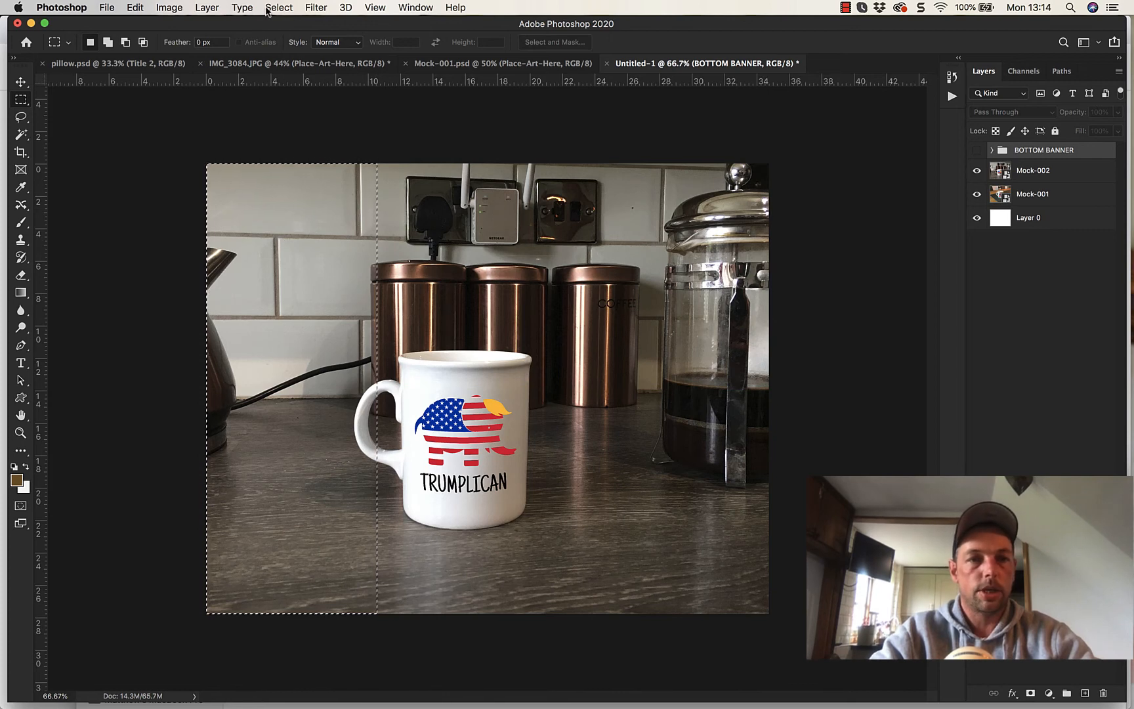
- Fill the selected strip with a new solid color fill layer in pure red (H 0, S 100, B 100)
click(206, 7)
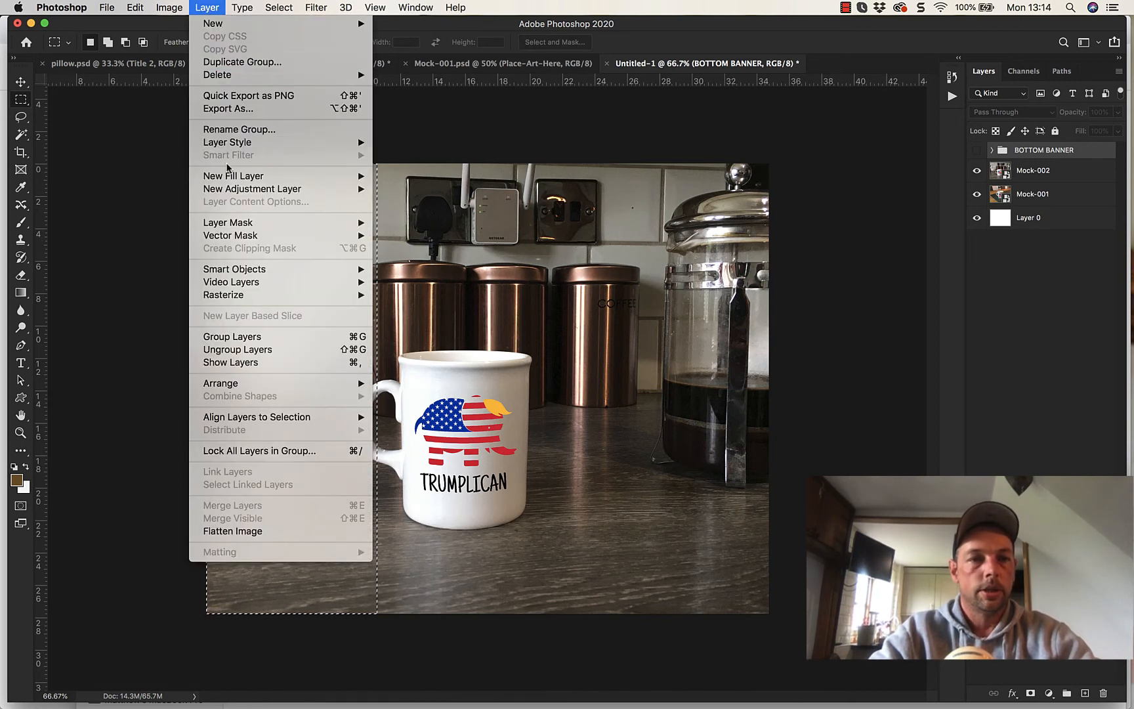
mouse_move(227, 176)
click(394, 177)
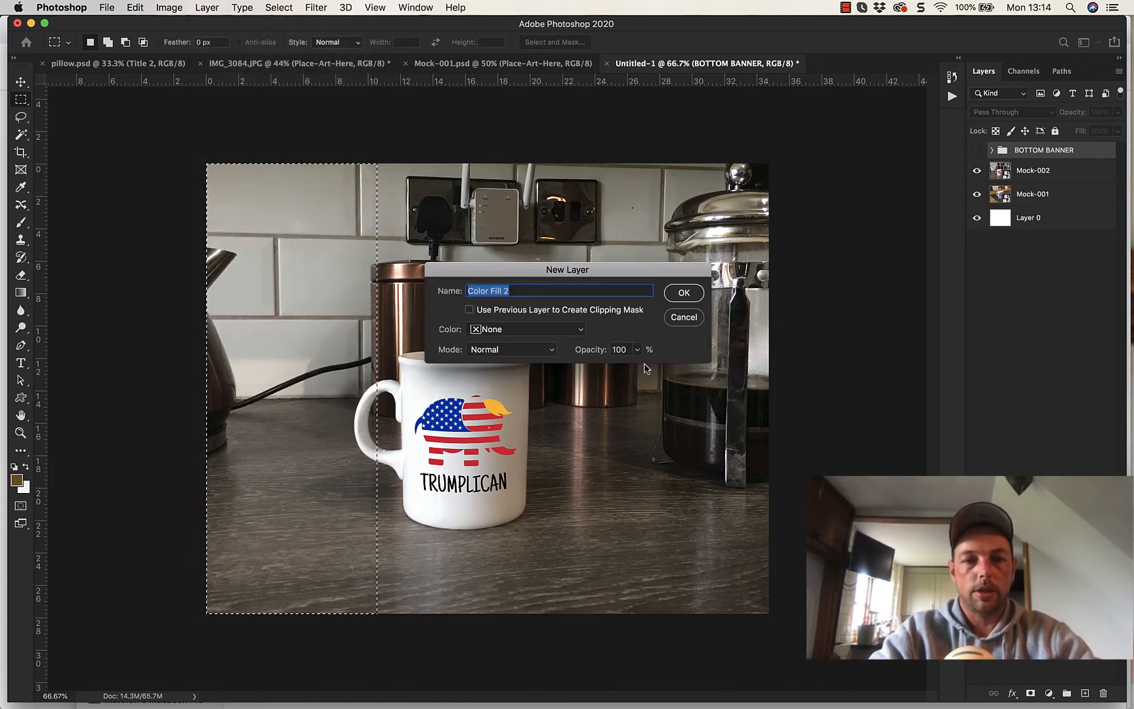
click(684, 293)
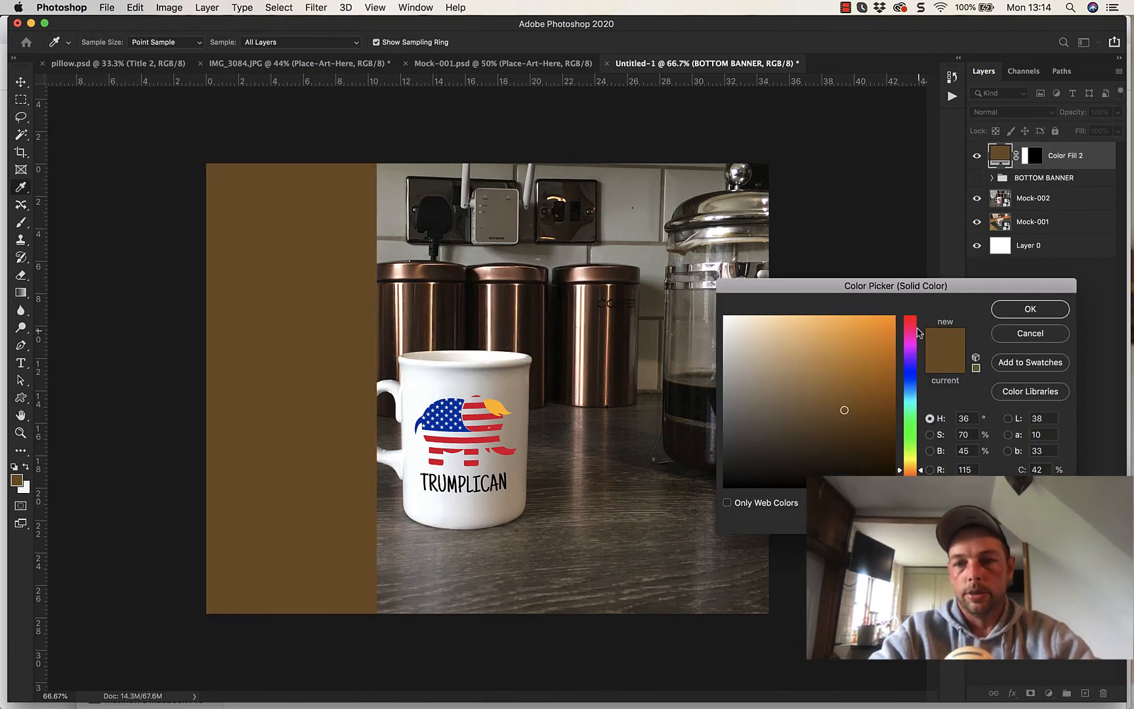
drag(918, 333, 911, 306)
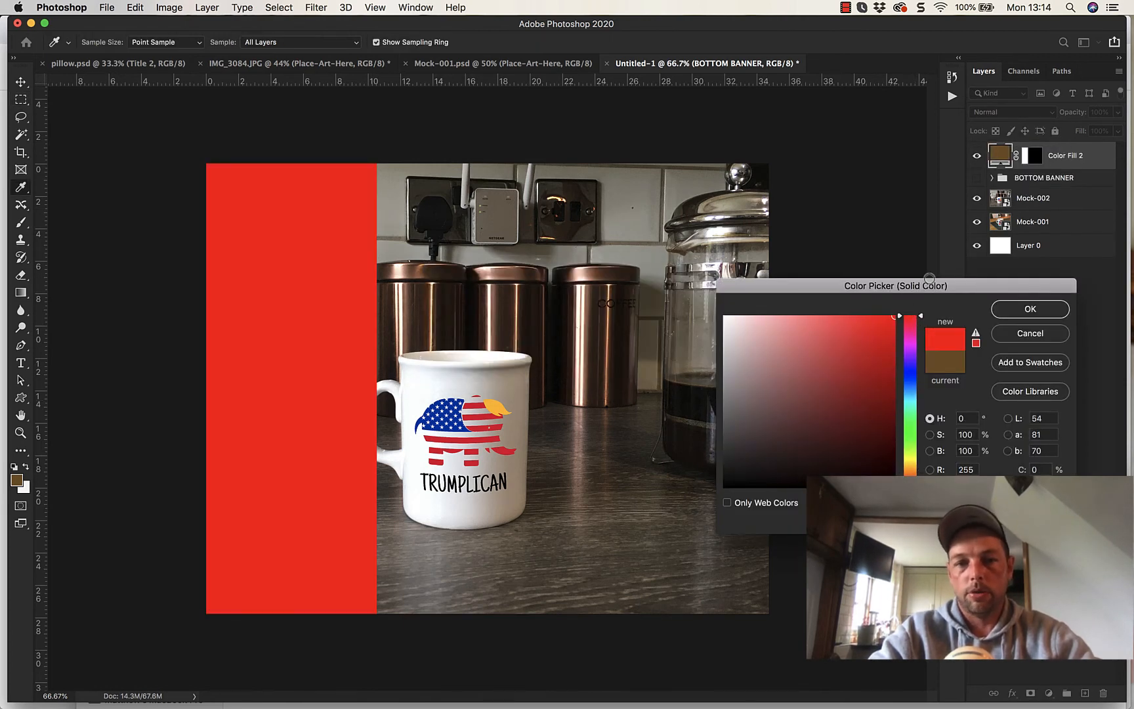
click(1021, 309)
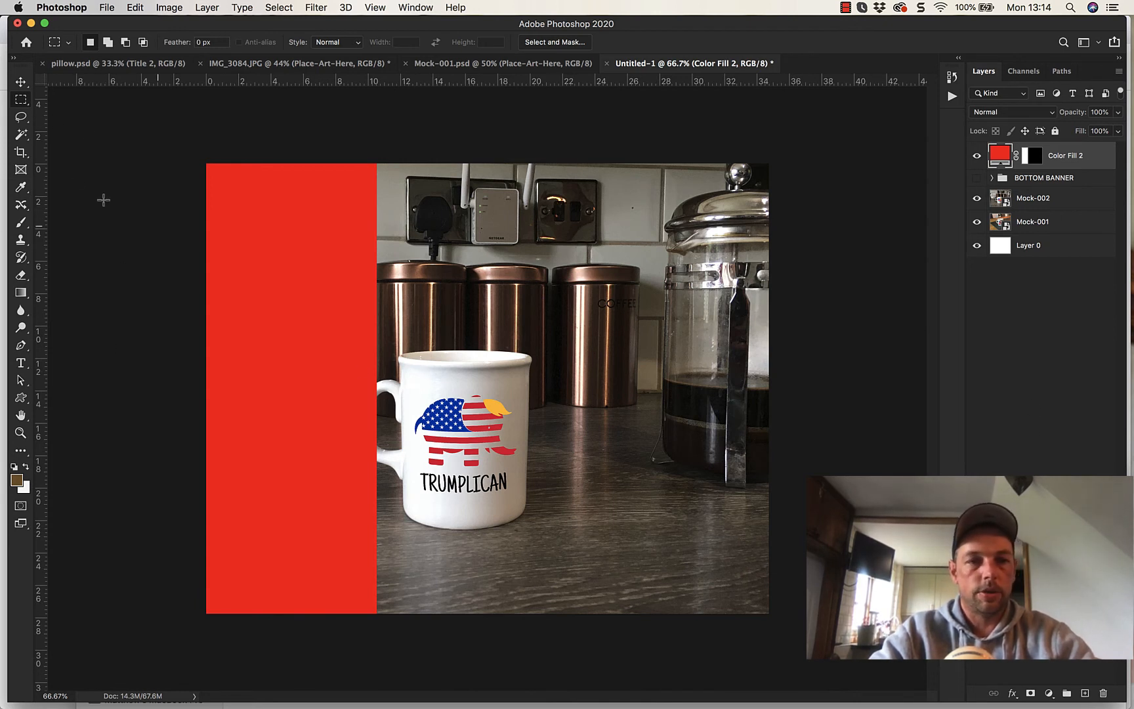
- Shift the Mock-002 photo to the right so the whole mug, including its handle, clears the red strip
click(21, 83)
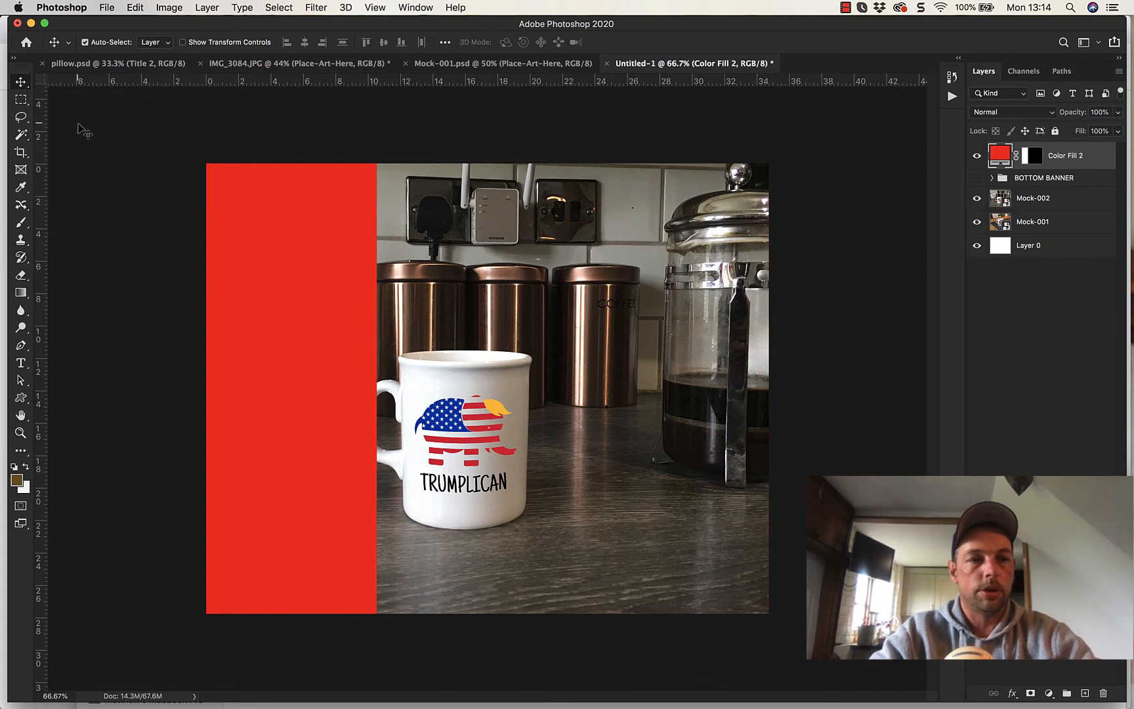
drag(465, 423, 565, 425)
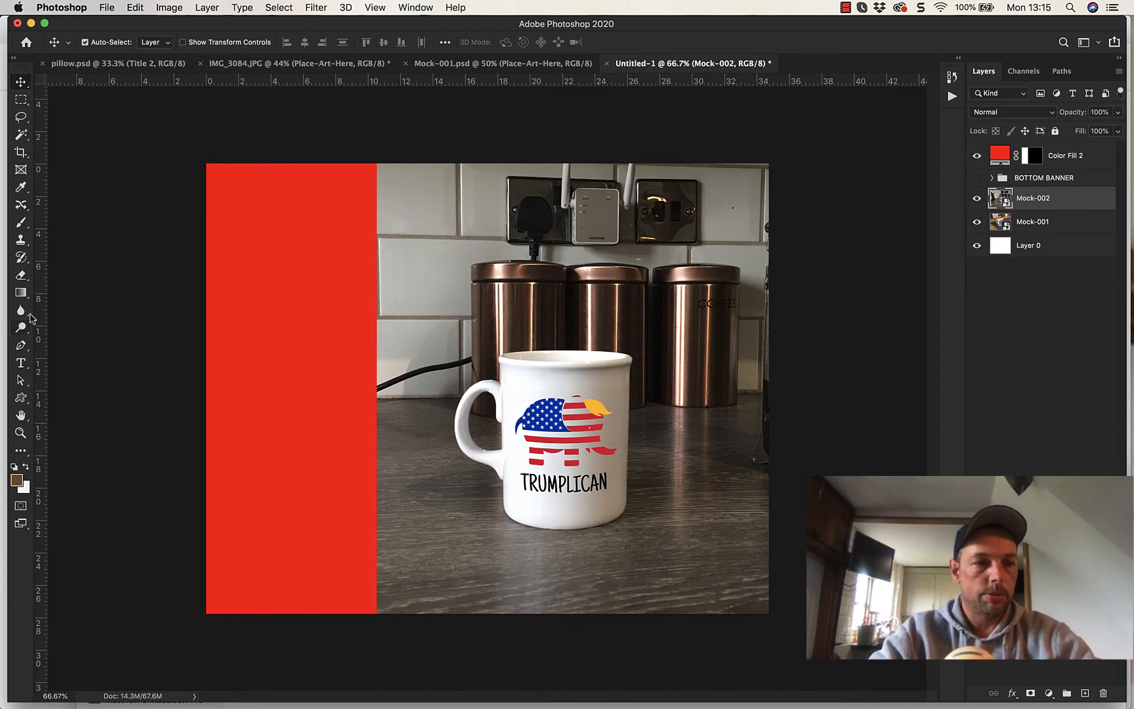
- Add the text TRUMP 2020 over the red strip and move its layer above Color Fill 2
click(20, 366)
click(219, 252)
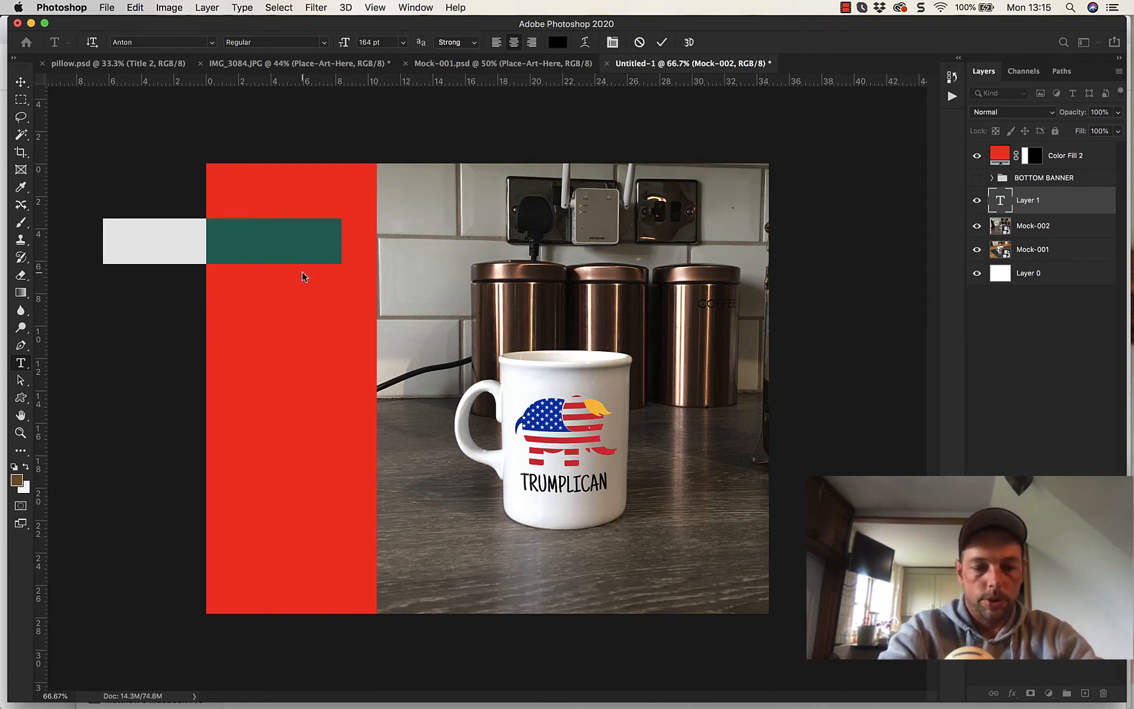
key(BackSpace)
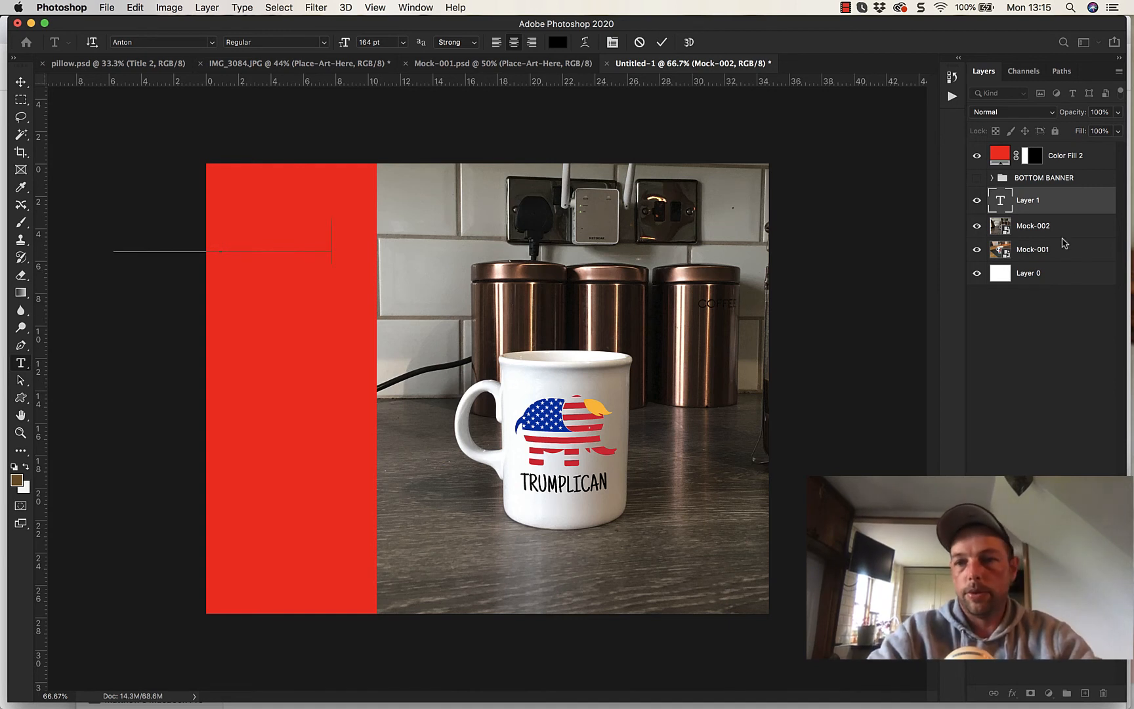
click(1067, 374)
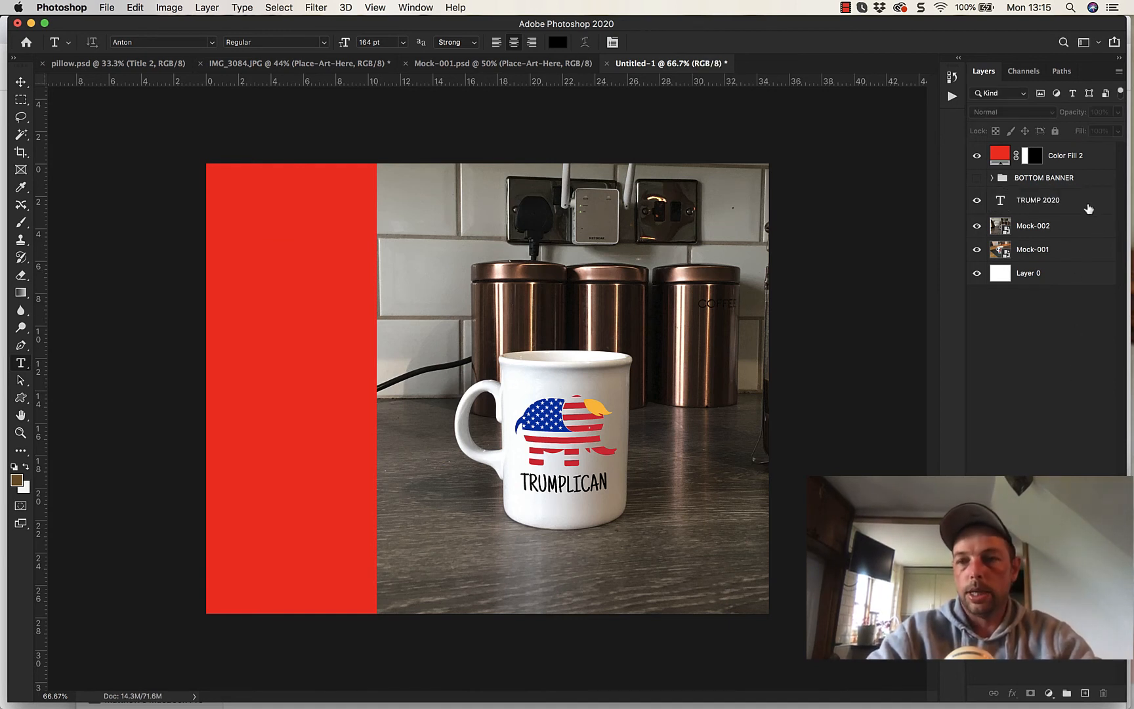
click(1084, 208)
drag(1076, 206, 1058, 156)
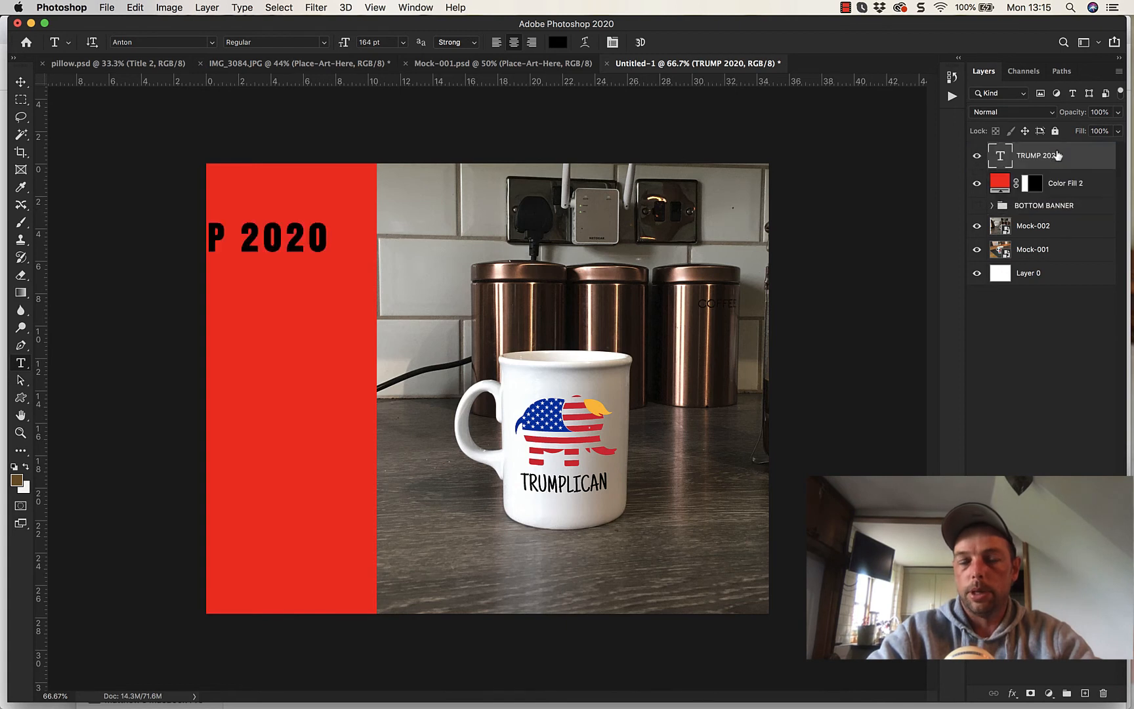
- Position the TRUMP 2020 text at the top of the red strip and break it into two centered lines without a leading space
click(21, 79)
drag(249, 248, 360, 216)
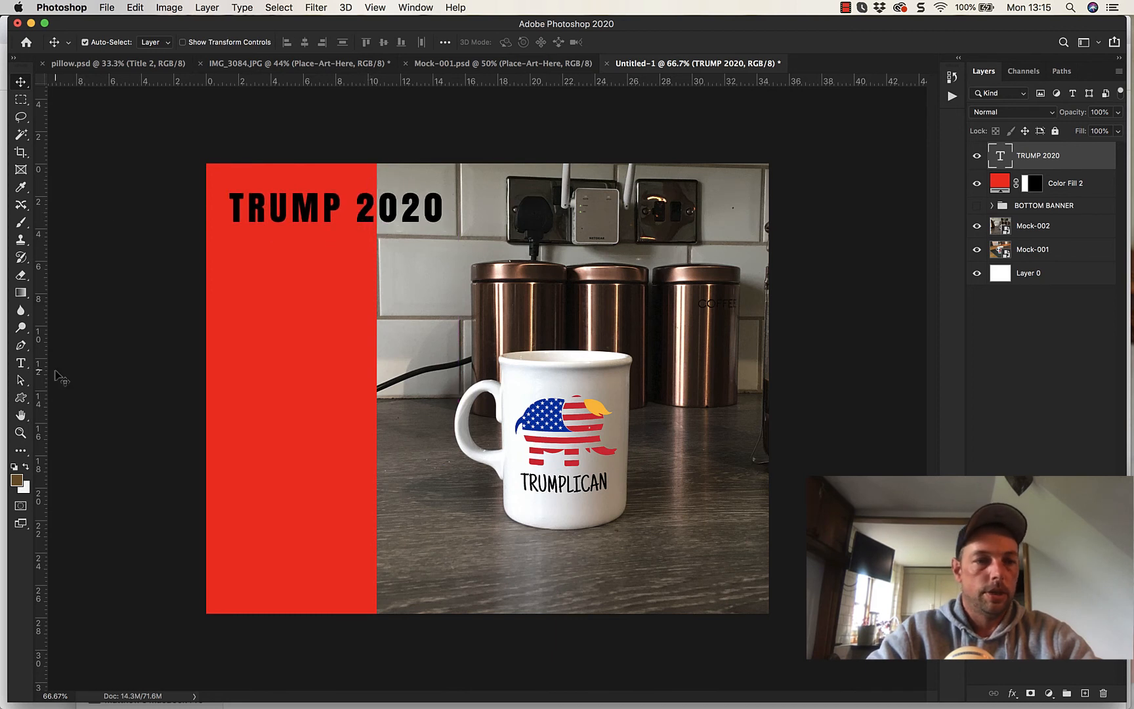
click(22, 363)
click(357, 202)
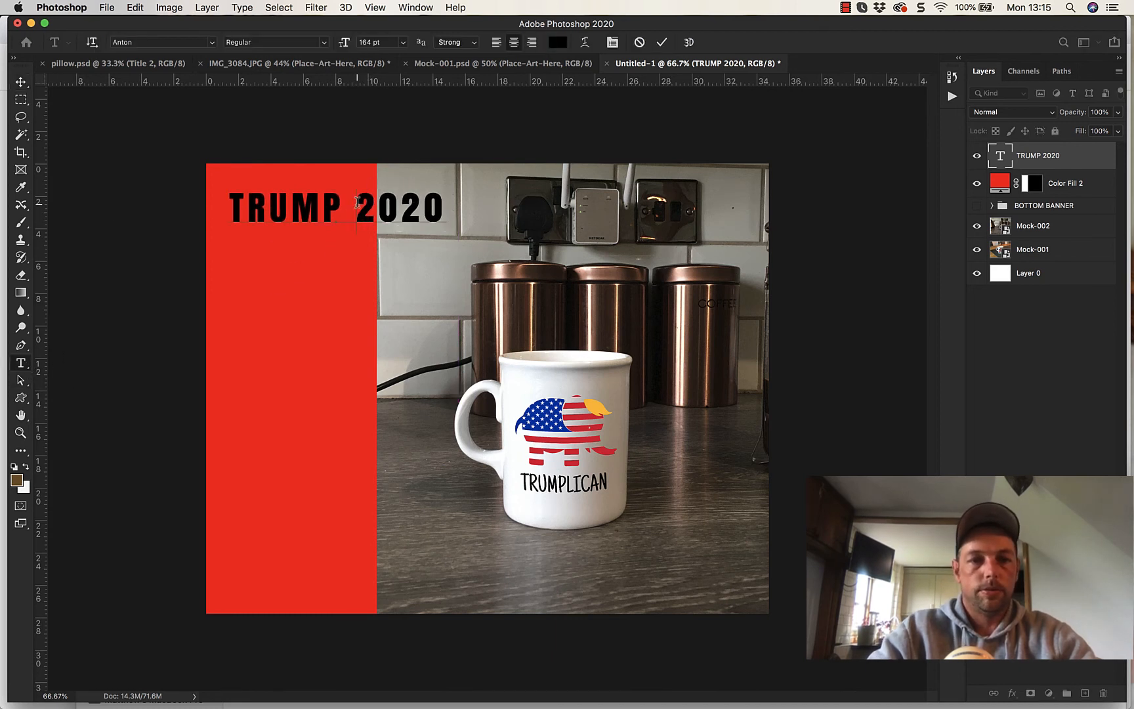
key(Return)
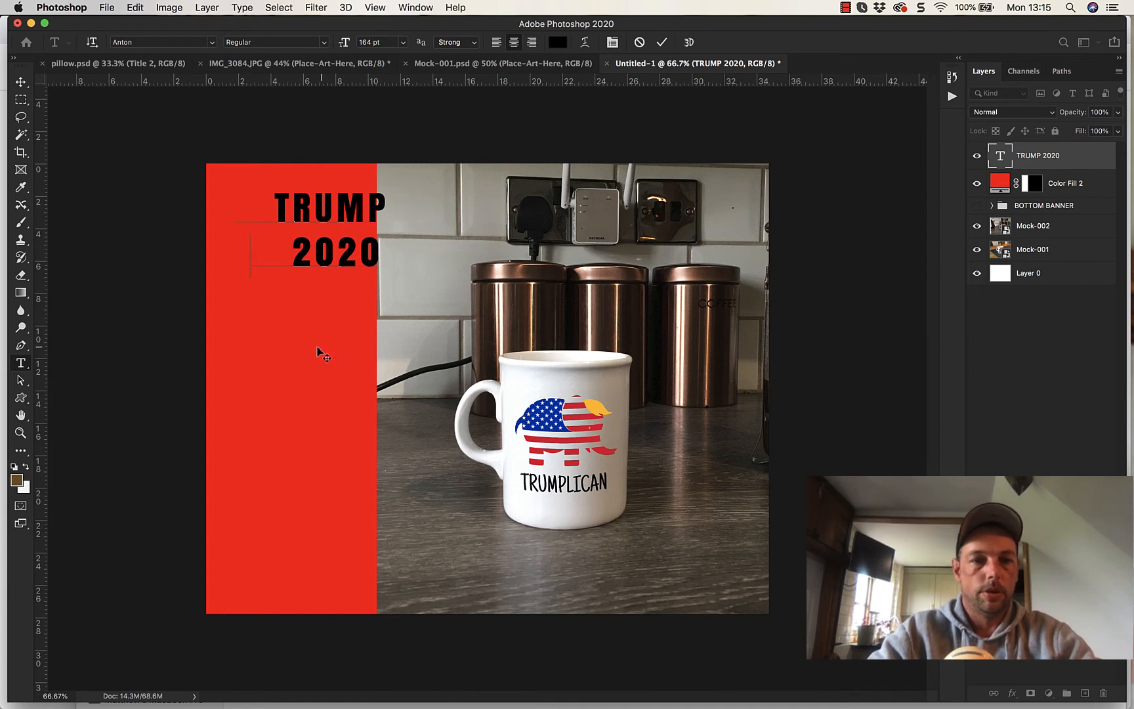
drag(312, 348, 318, 348)
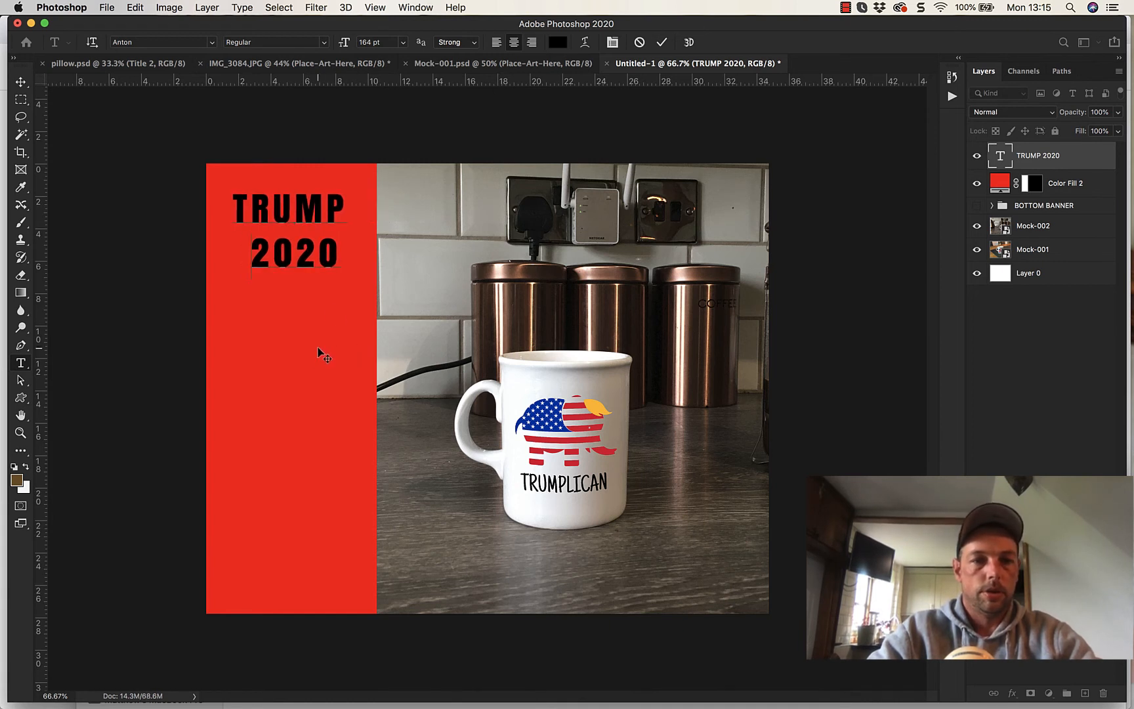
key(BackSpace)
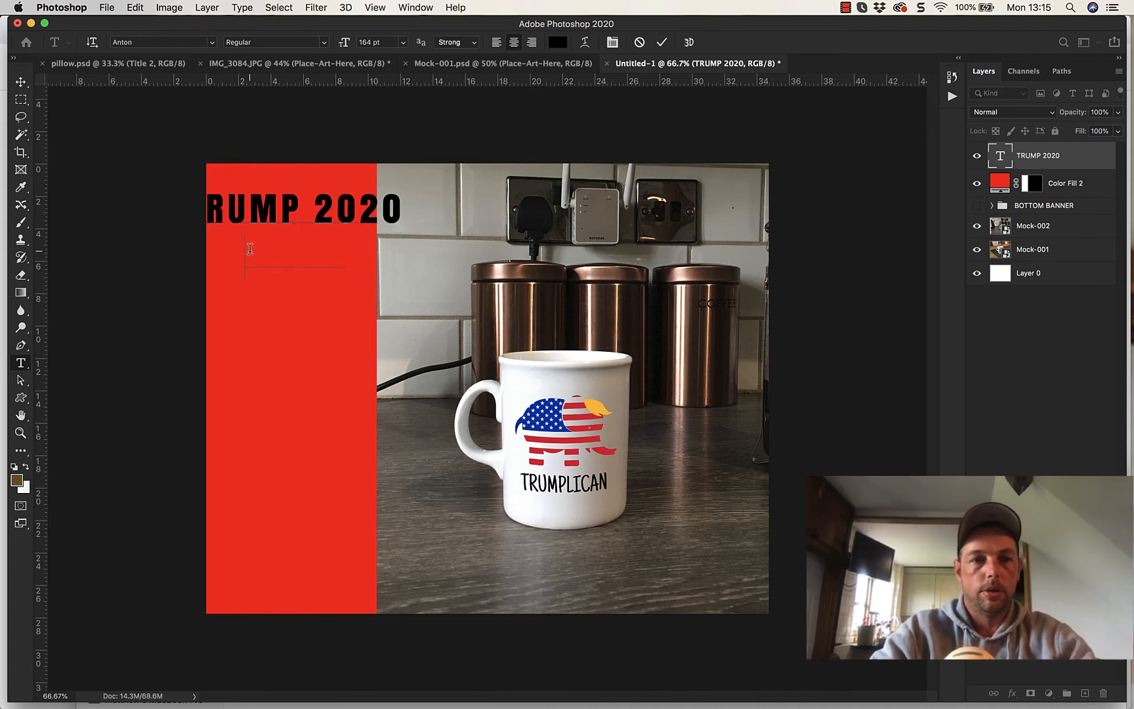
key(Return)
key(Delete)
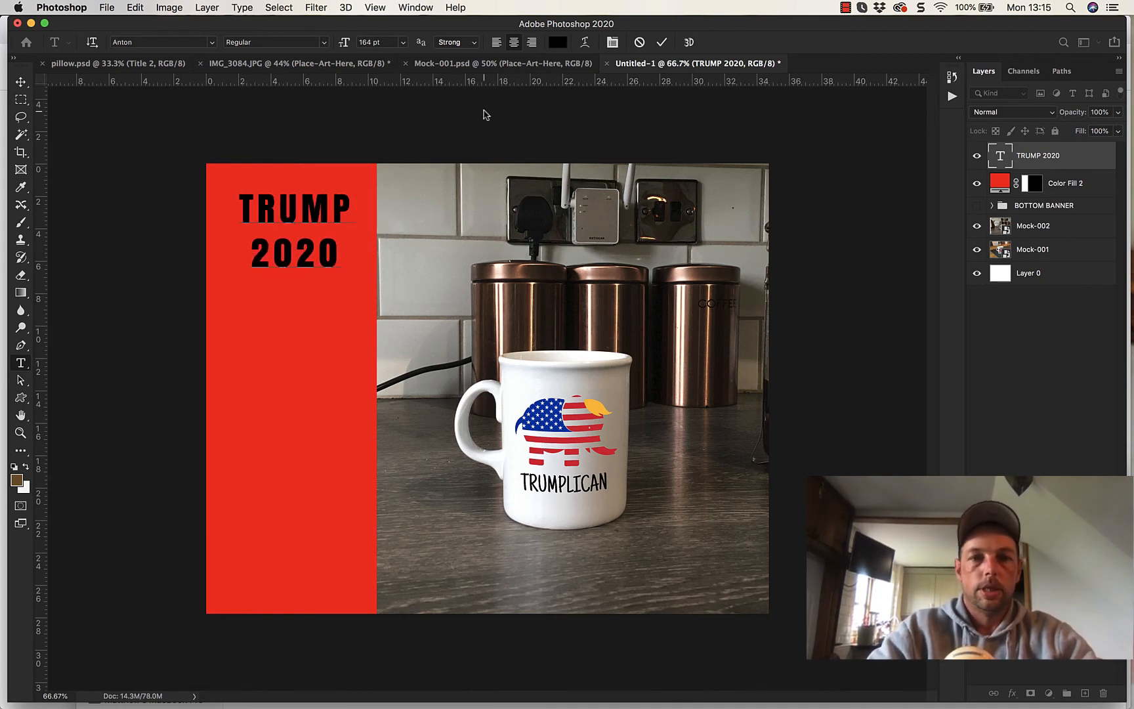
- Color the whole TRUMP 2020 text white and nudge it slightly up and left on the strip
key(super+a)
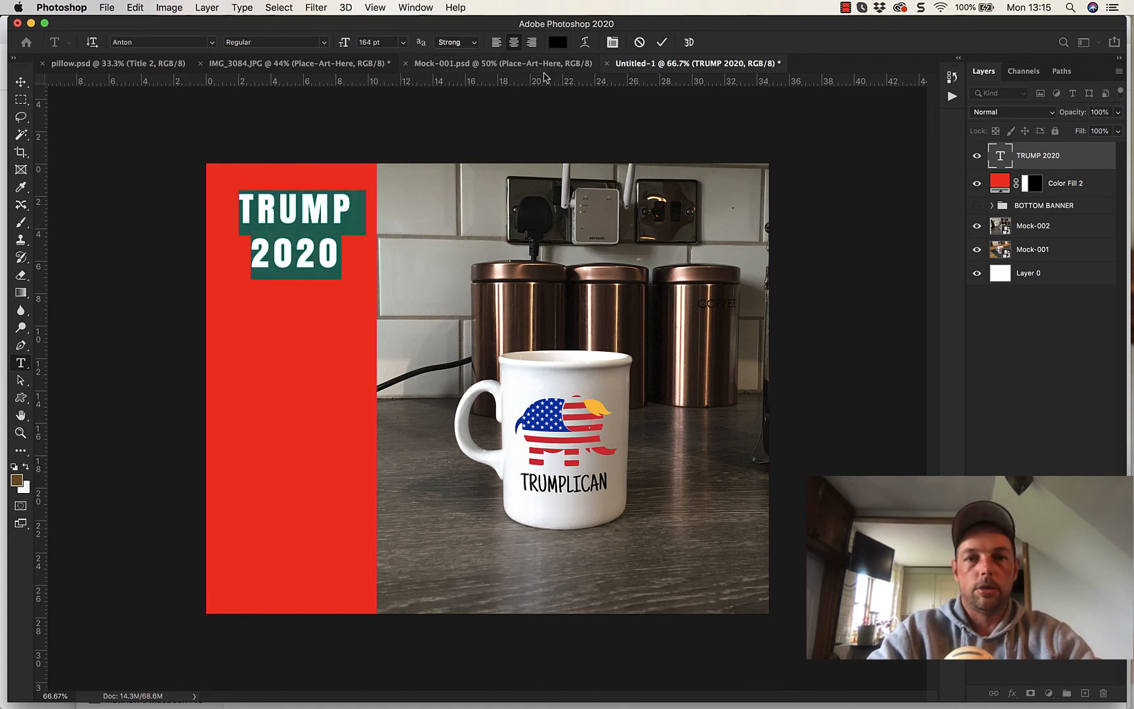
click(557, 42)
drag(766, 376, 724, 317)
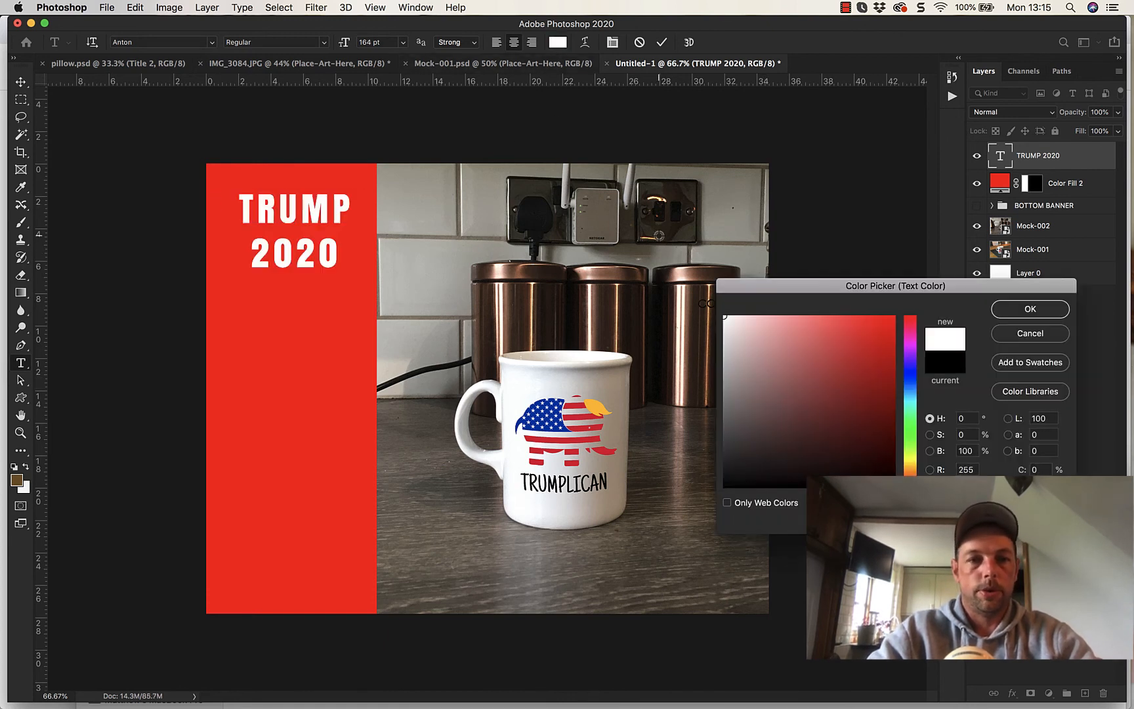
click(1028, 311)
key(super+Return)
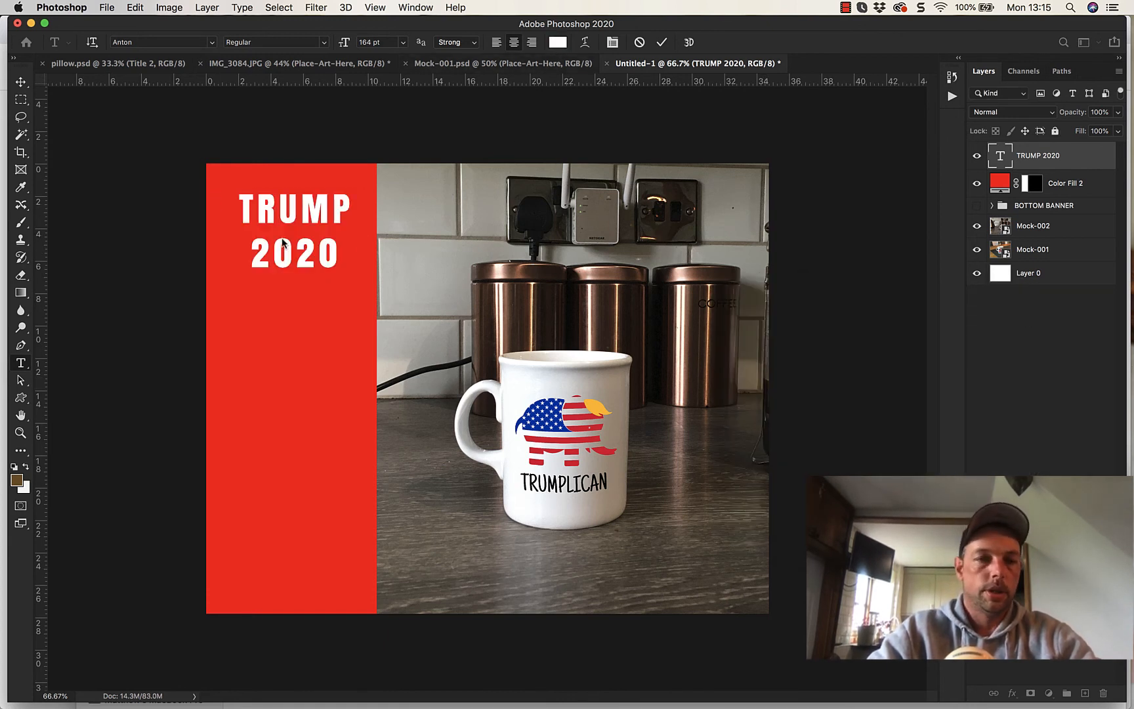
key(v)
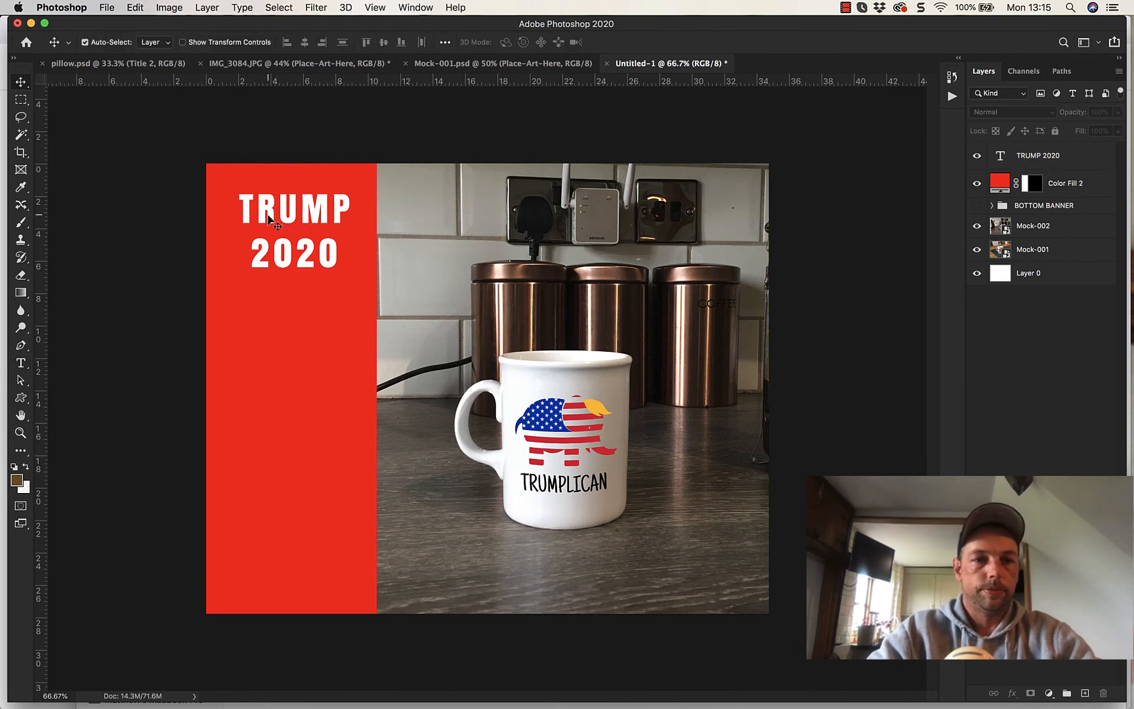
drag(263, 220, 263, 216)
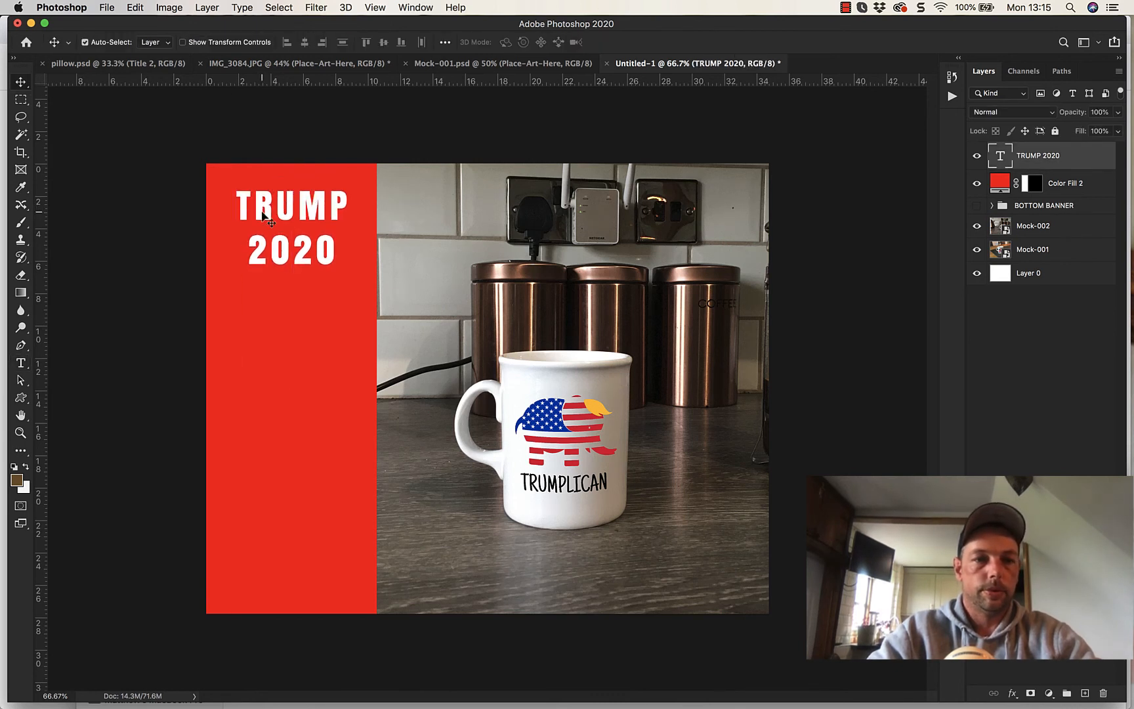
- Add MUG as a third line below 2020 in the white text
click(21, 363)
click(330, 245)
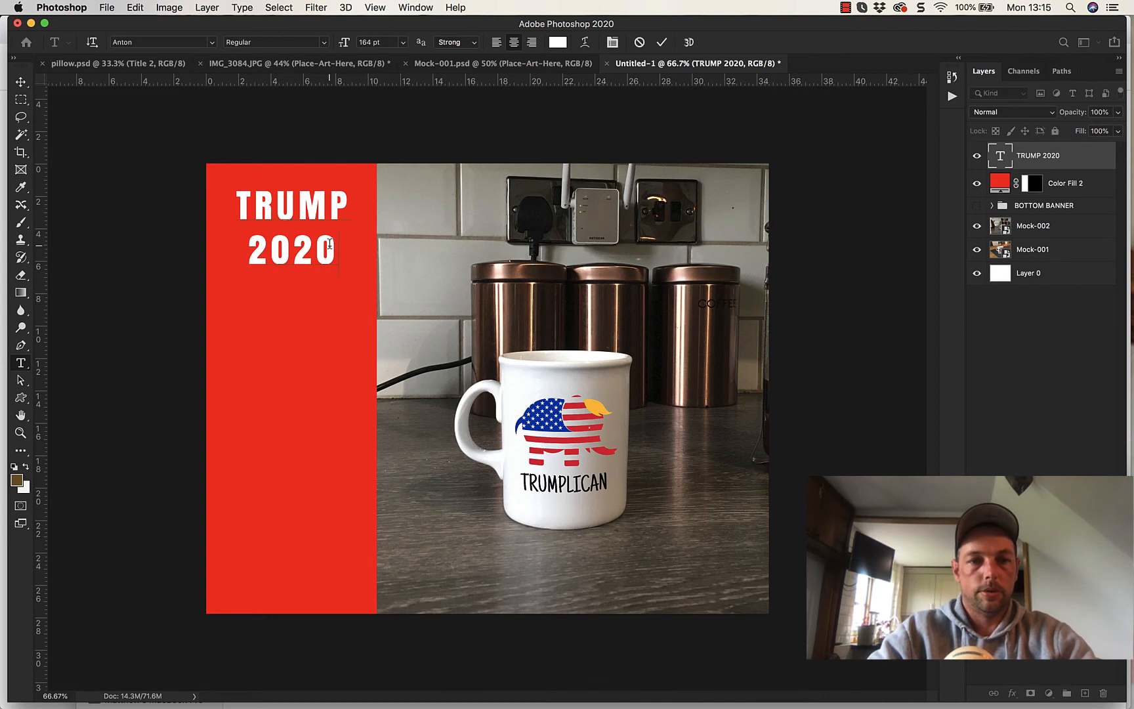
key(Return)
text(MUG)
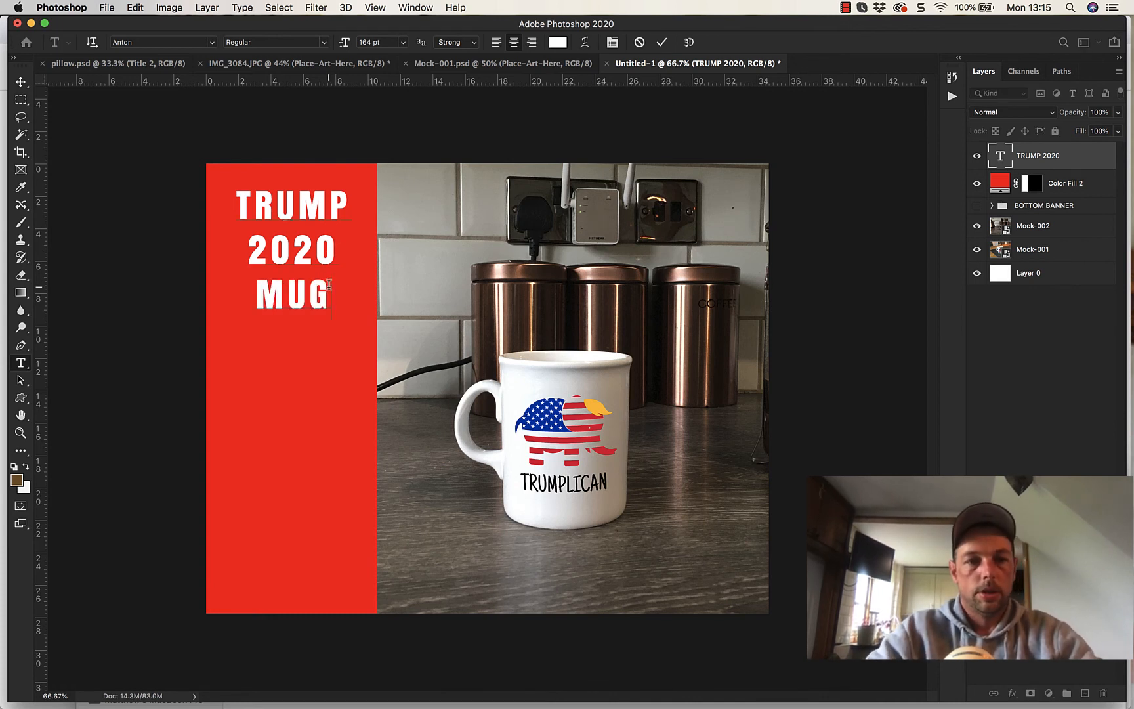
- Tighten the letter spacing of all three lines of the TRUMP 2020 MUG text
drag(329, 283, 199, 203)
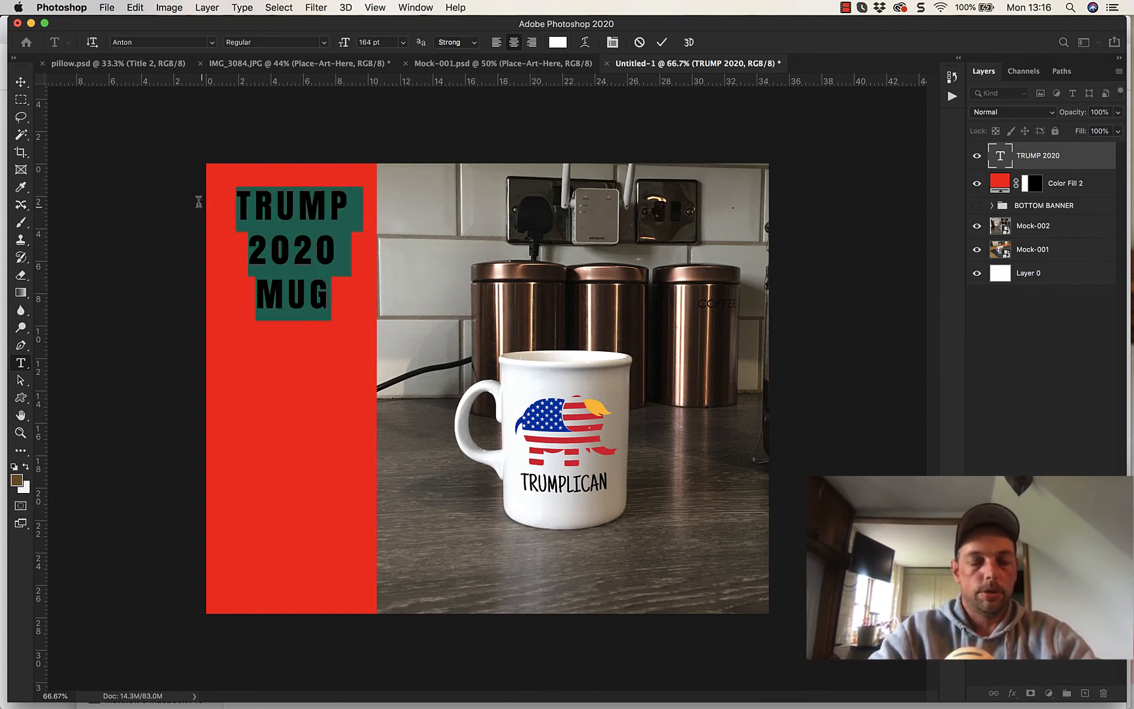
key(alt+Left)
key(alt+Left)
key(alt+Left)
key(alt+Left)
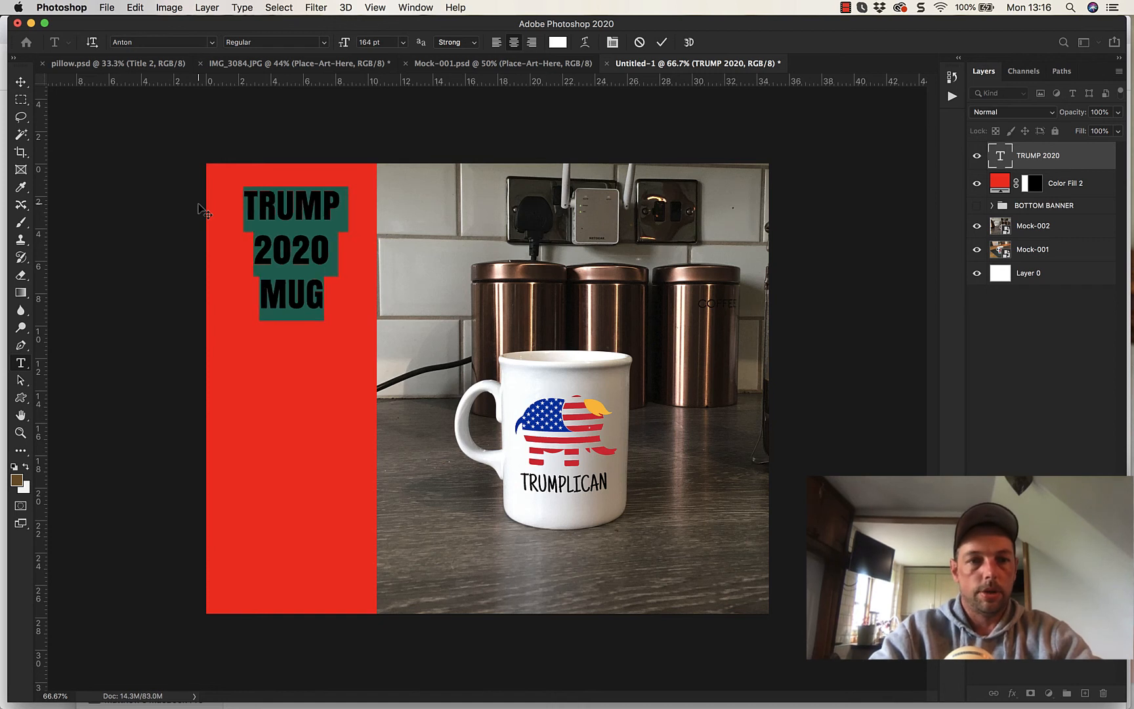
- Rejoin TRUMP and 2020, put 2020 back on its own line, and shift the three-line text slightly left
click(242, 254)
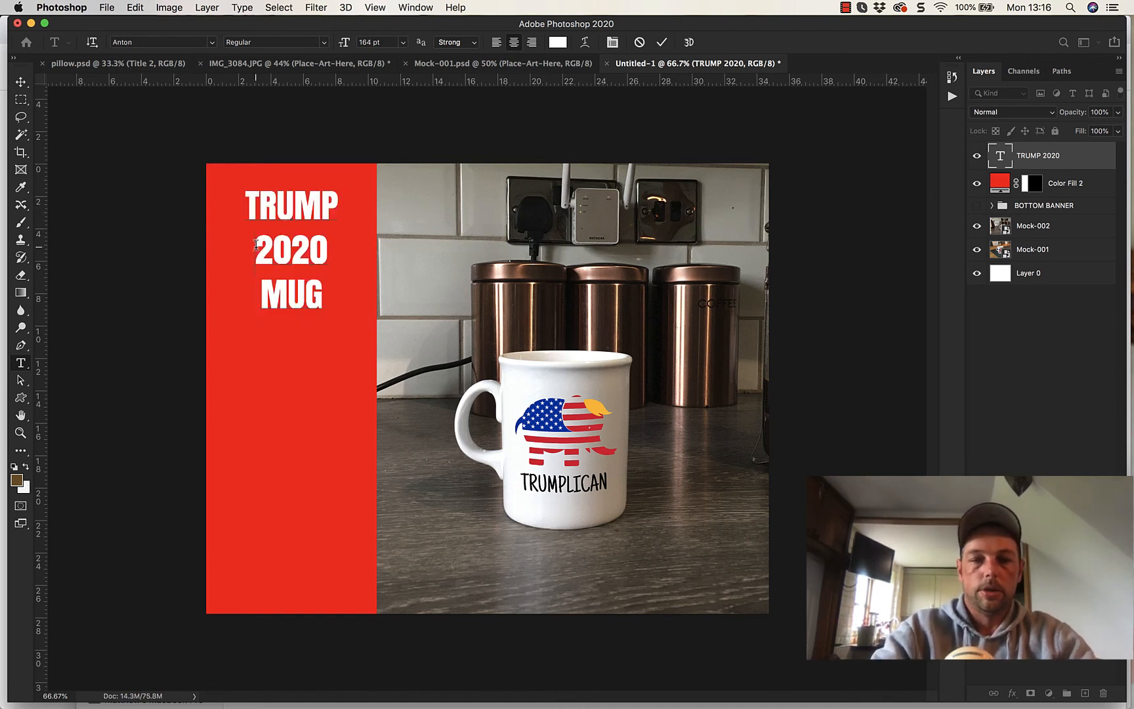
key(BackSpace)
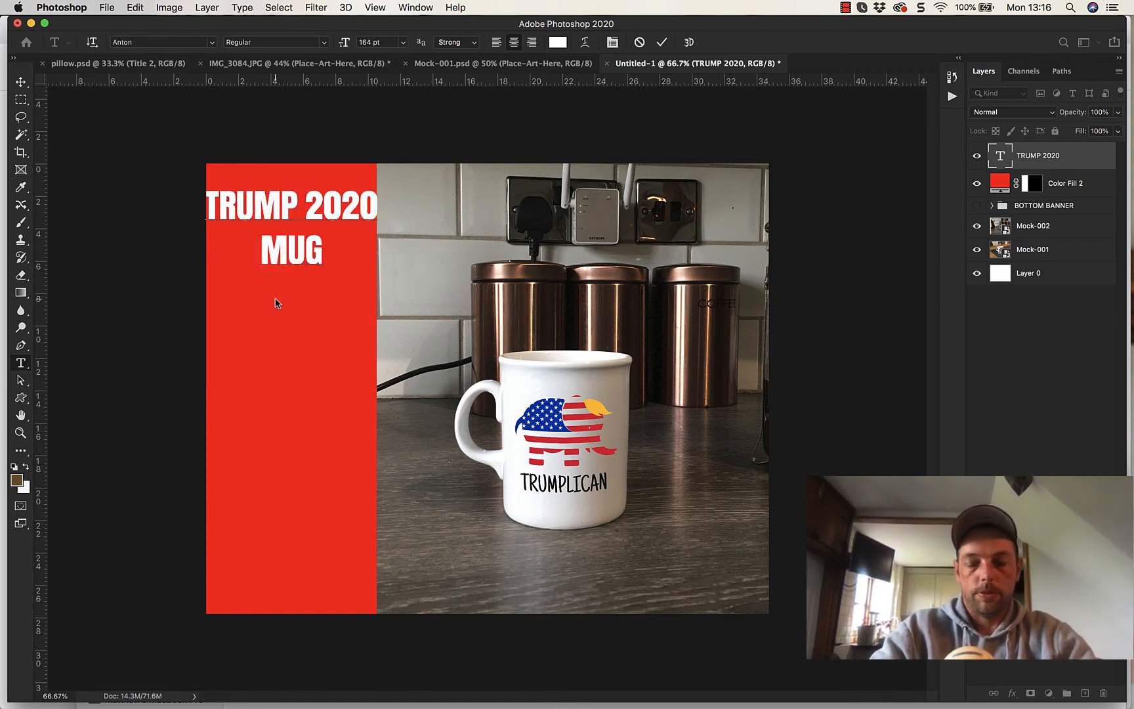
key(Return)
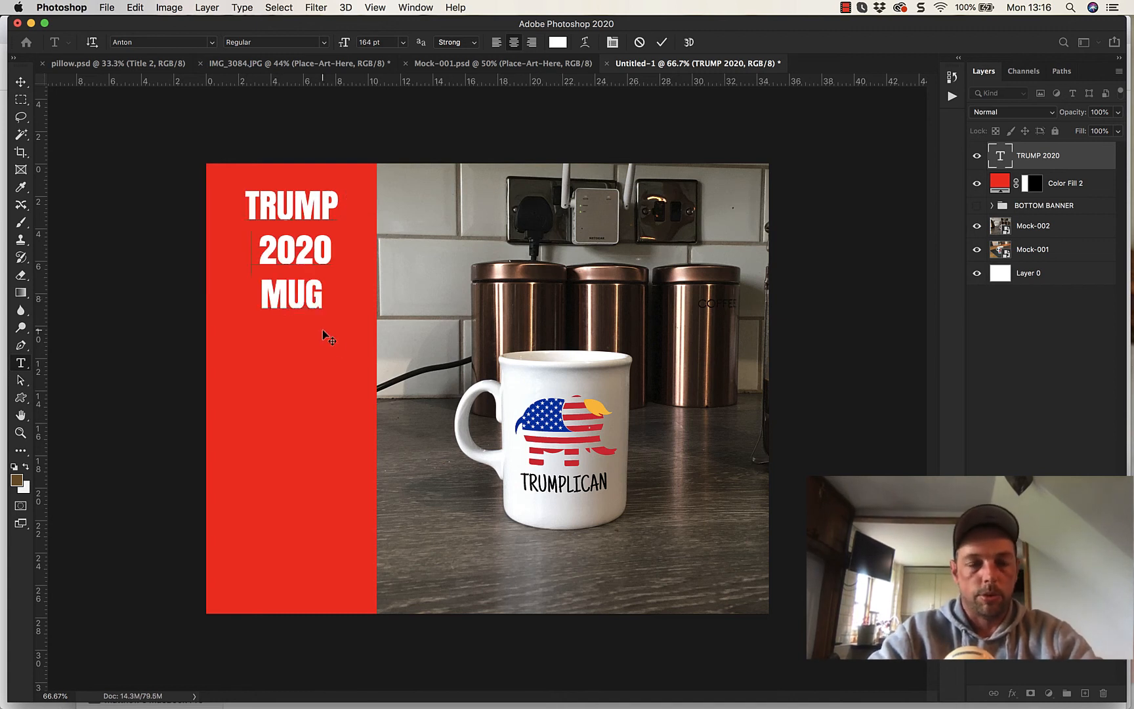
drag(326, 362, 320, 362)
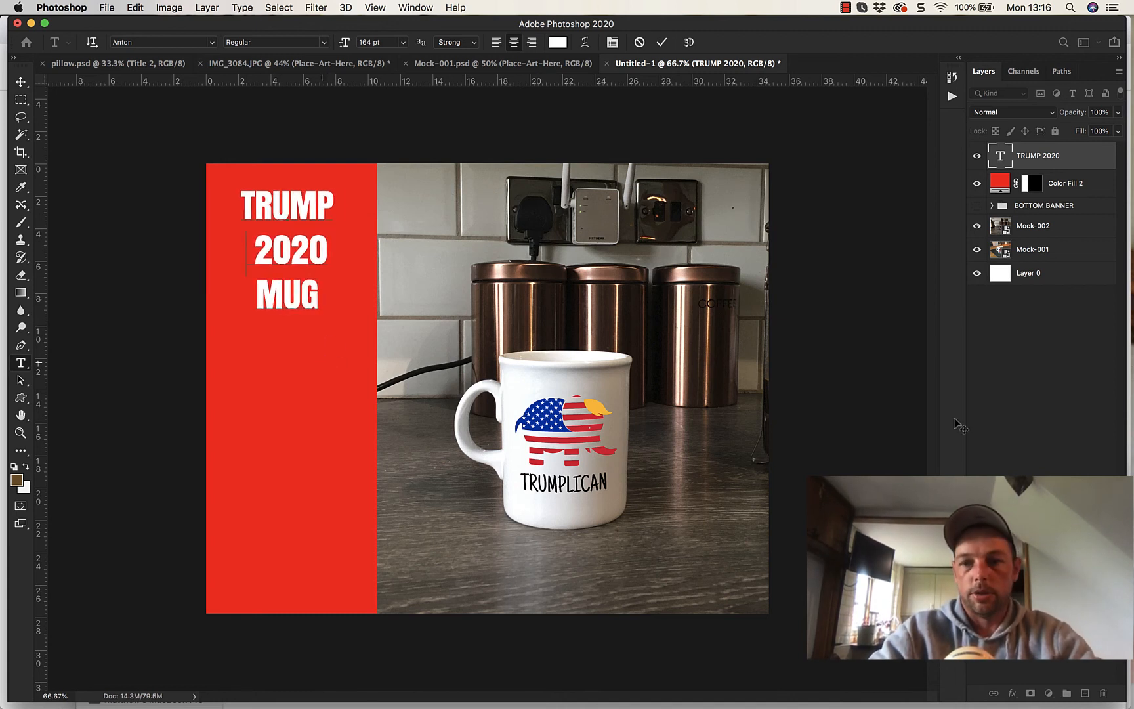
click(982, 408)
- Group the TRUMP 2020 MUG text with the Color Fill 2 strip and name the group SIDE BANNER
click(1058, 187)
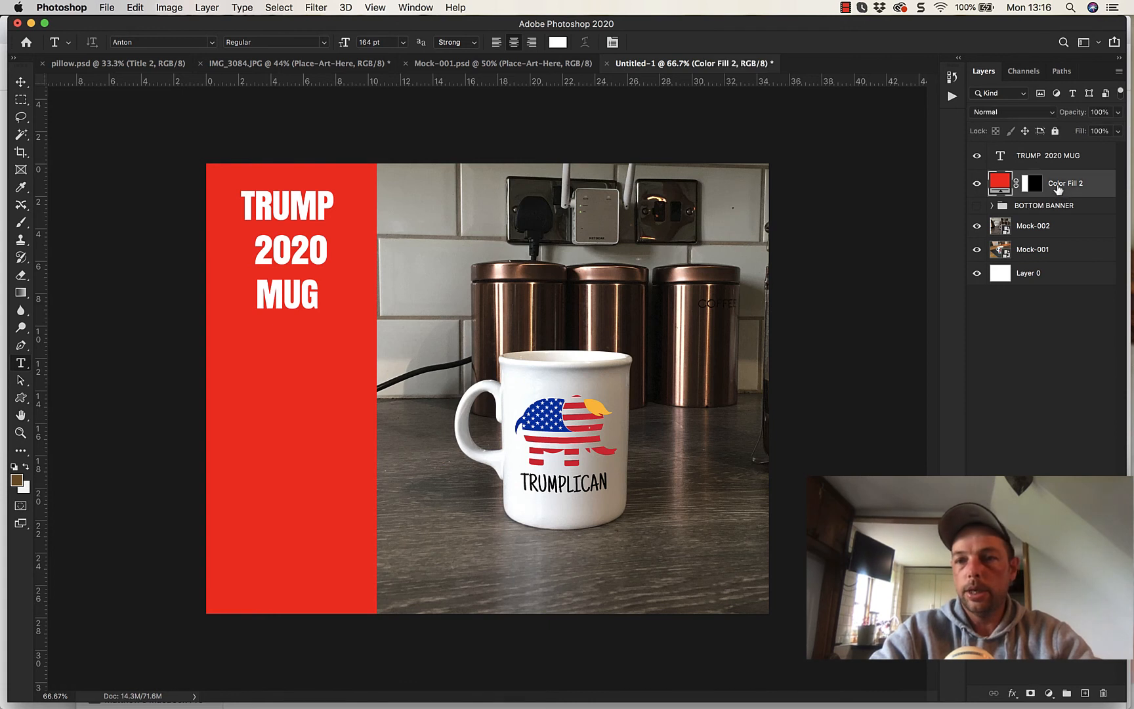
shift+click(1066, 165)
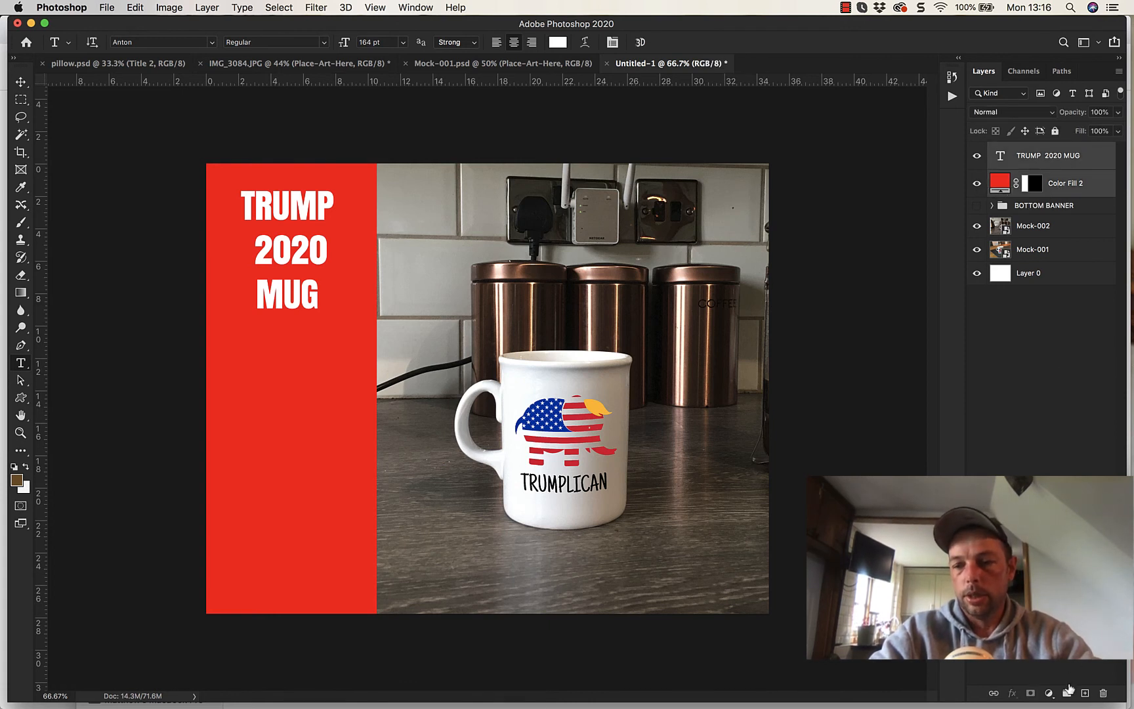
click(1068, 691)
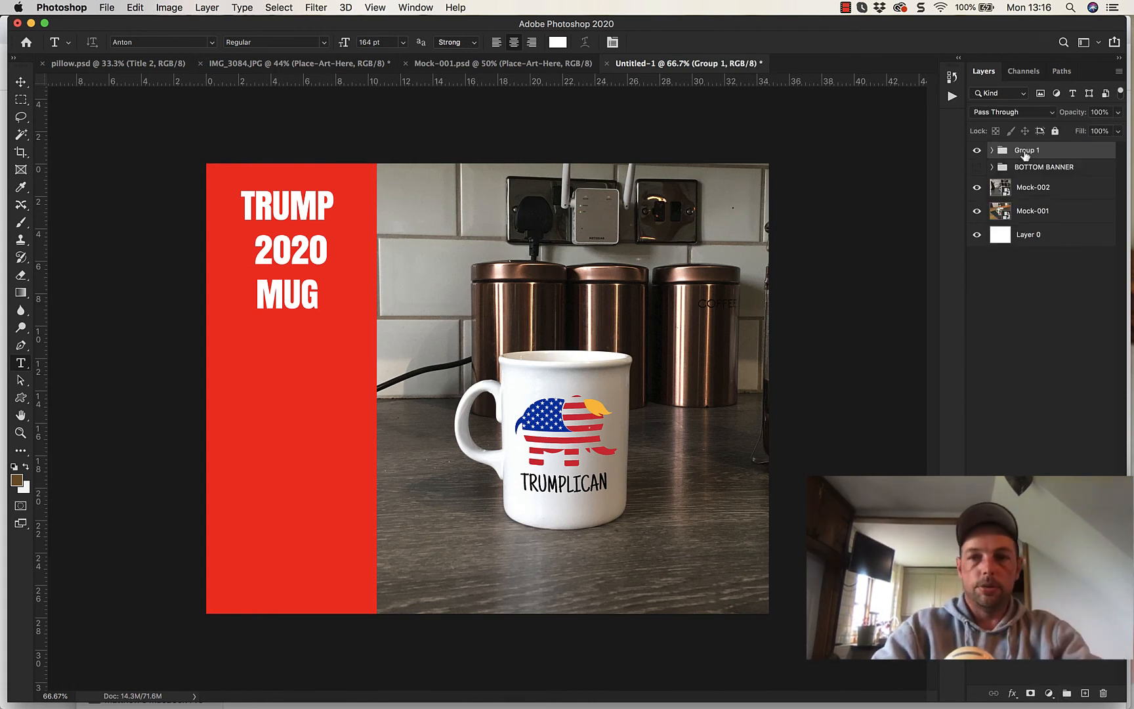
double_click(1024, 151)
text(SIDE)
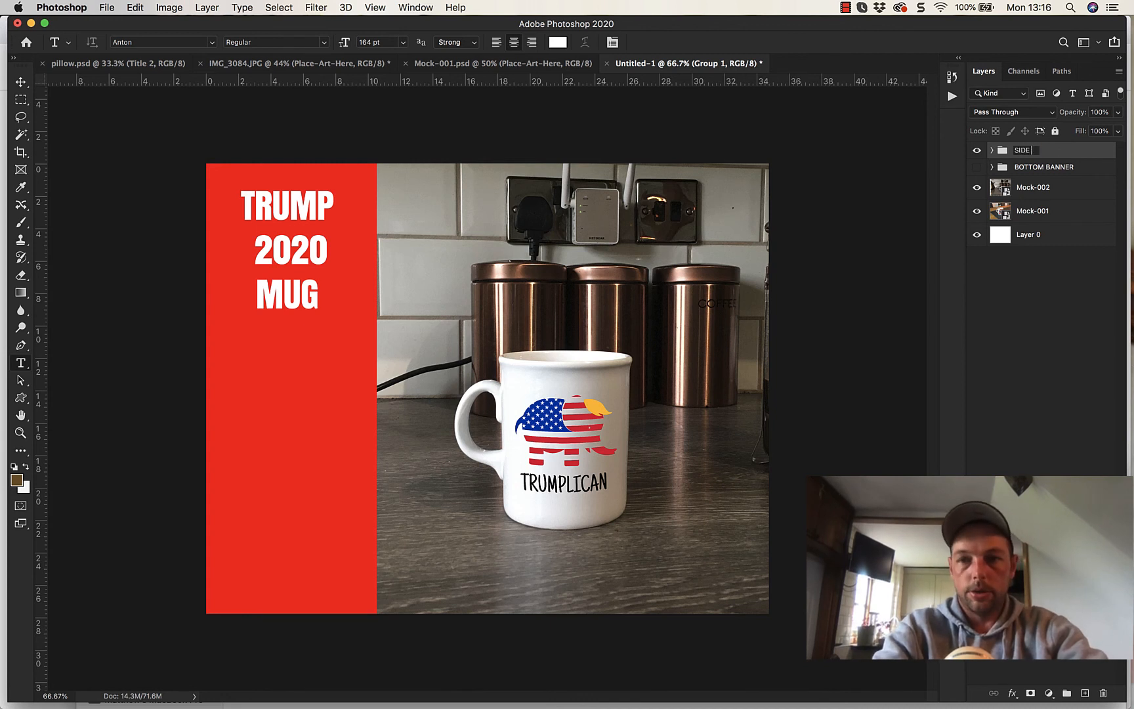
text( BANNER)
key(Return)
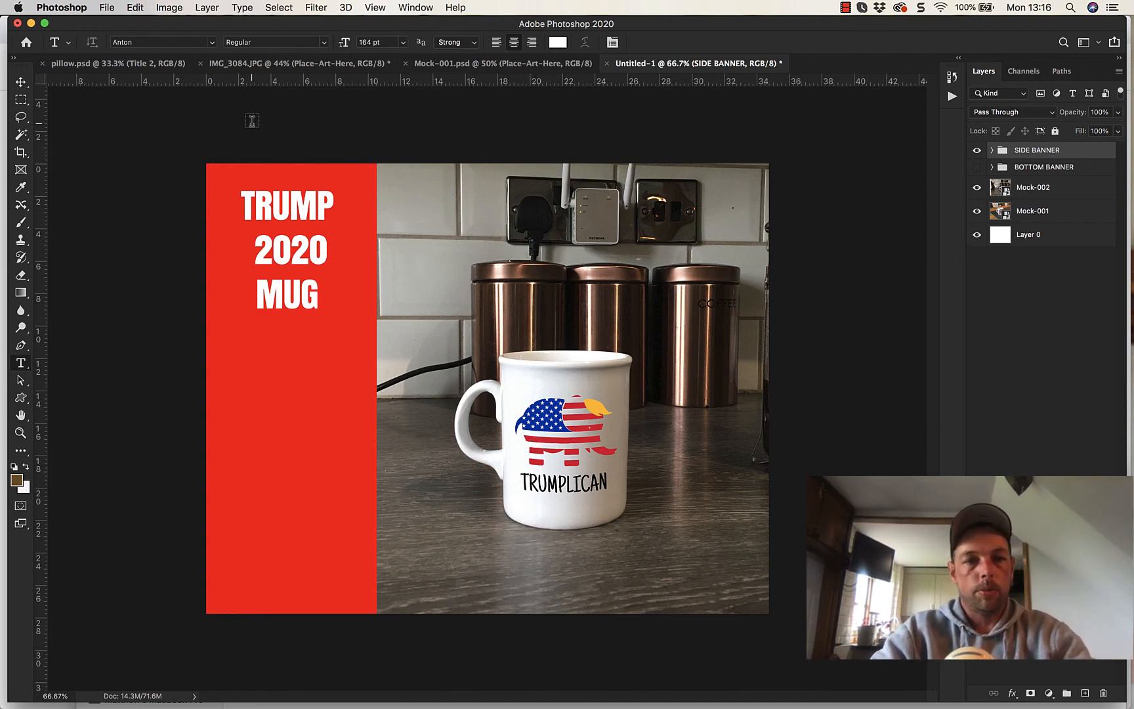
click(107, 7)
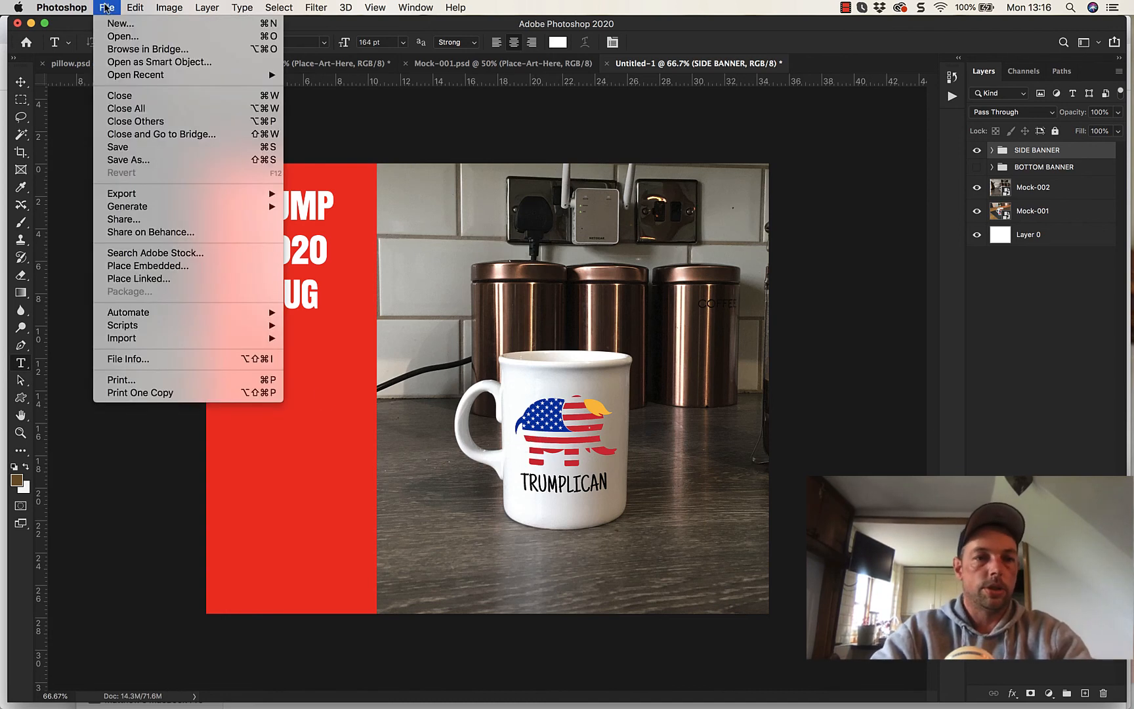
click(131, 160)
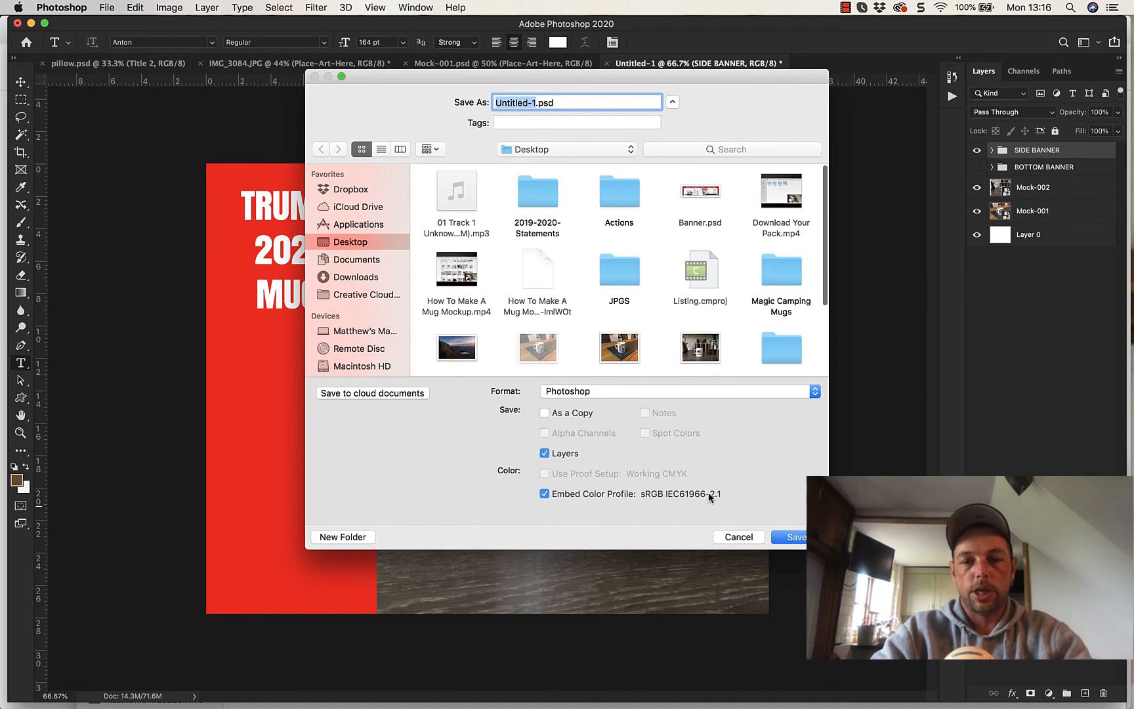
click(738, 537)
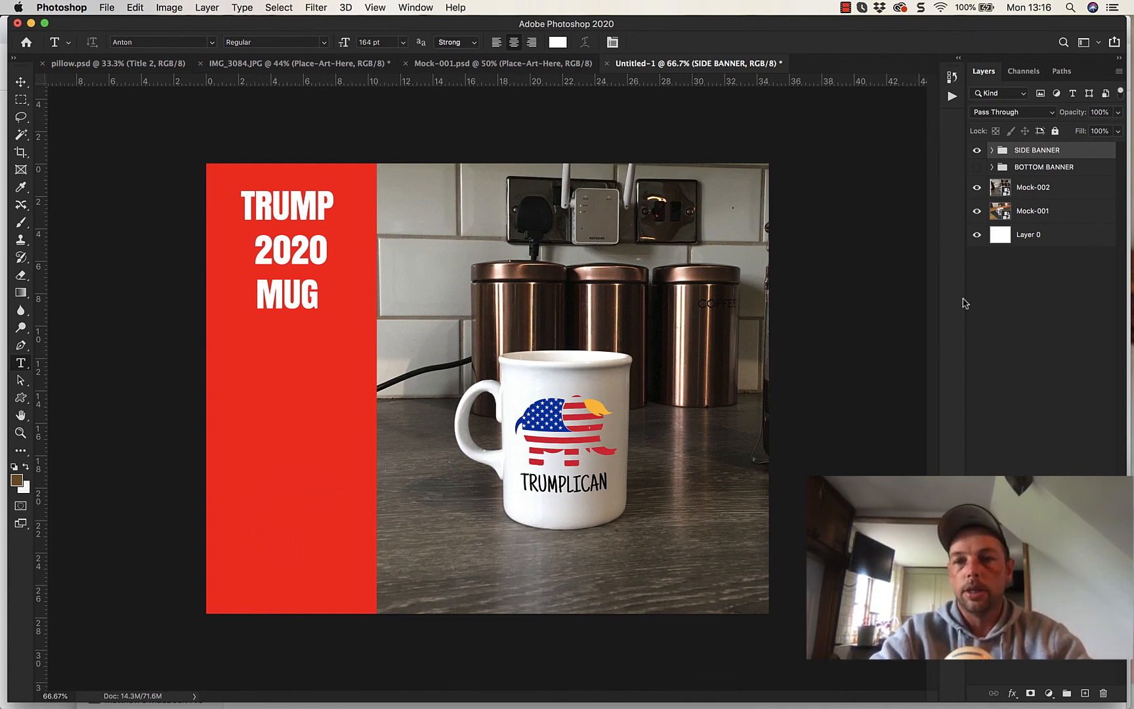
- Change the fill color of the strip inside the SIDE BANNER group from red to white
click(992, 151)
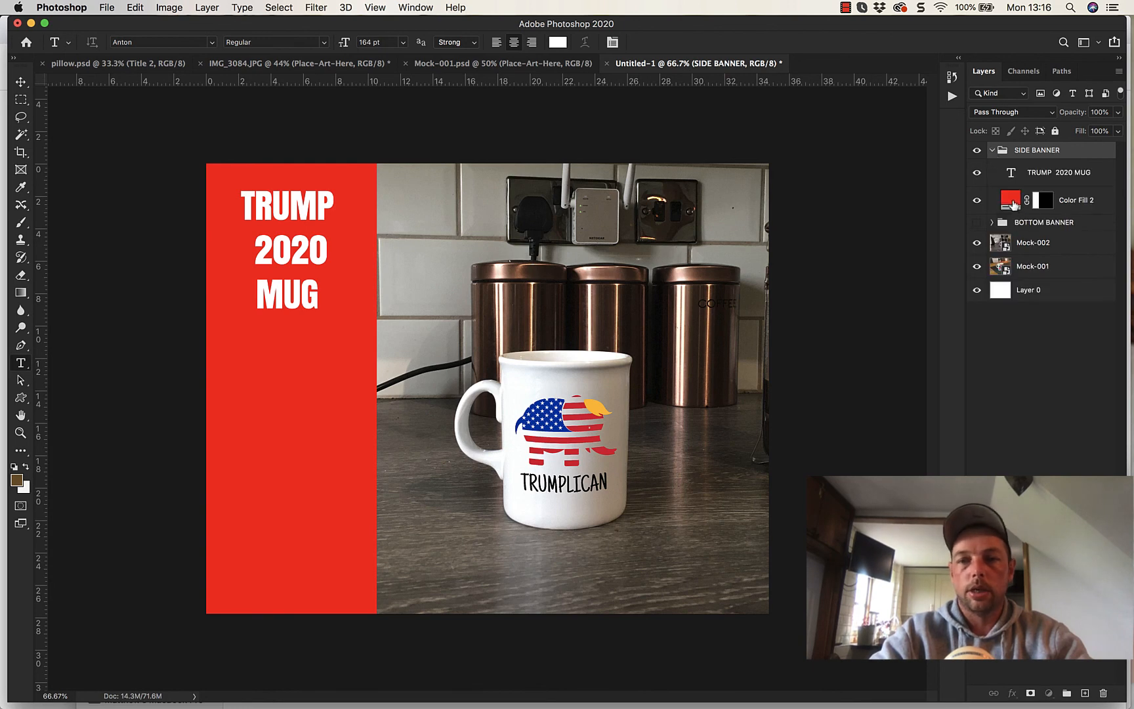
double_click(1011, 202)
drag(804, 460, 672, 279)
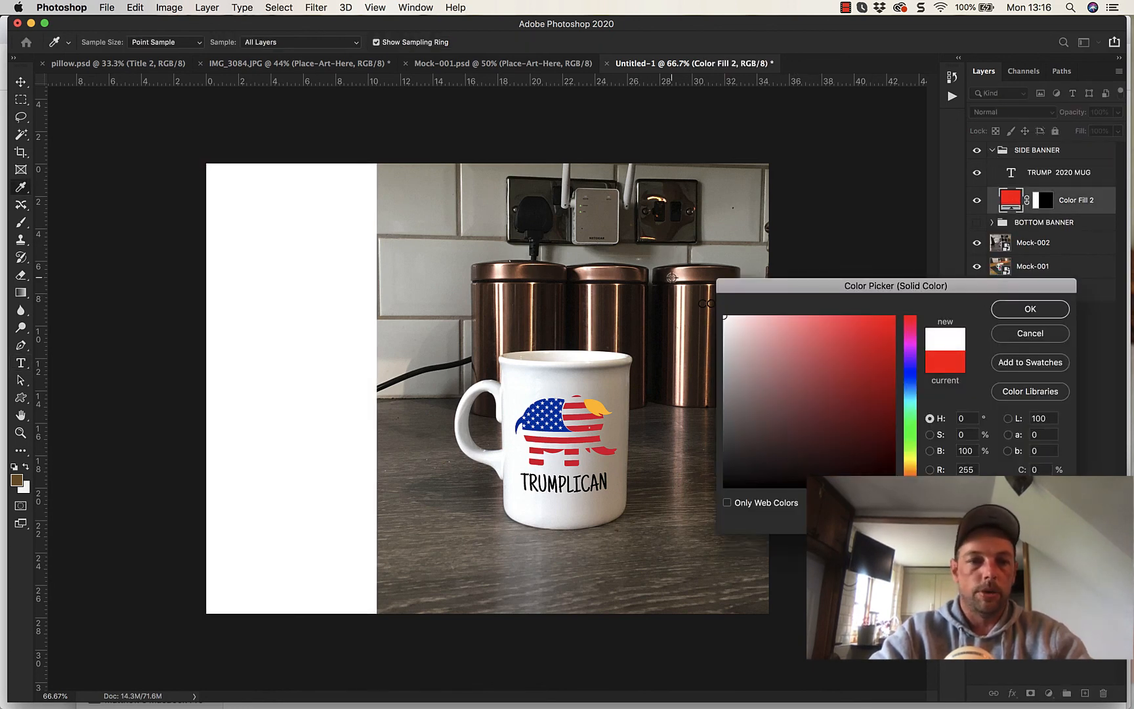
click(1027, 309)
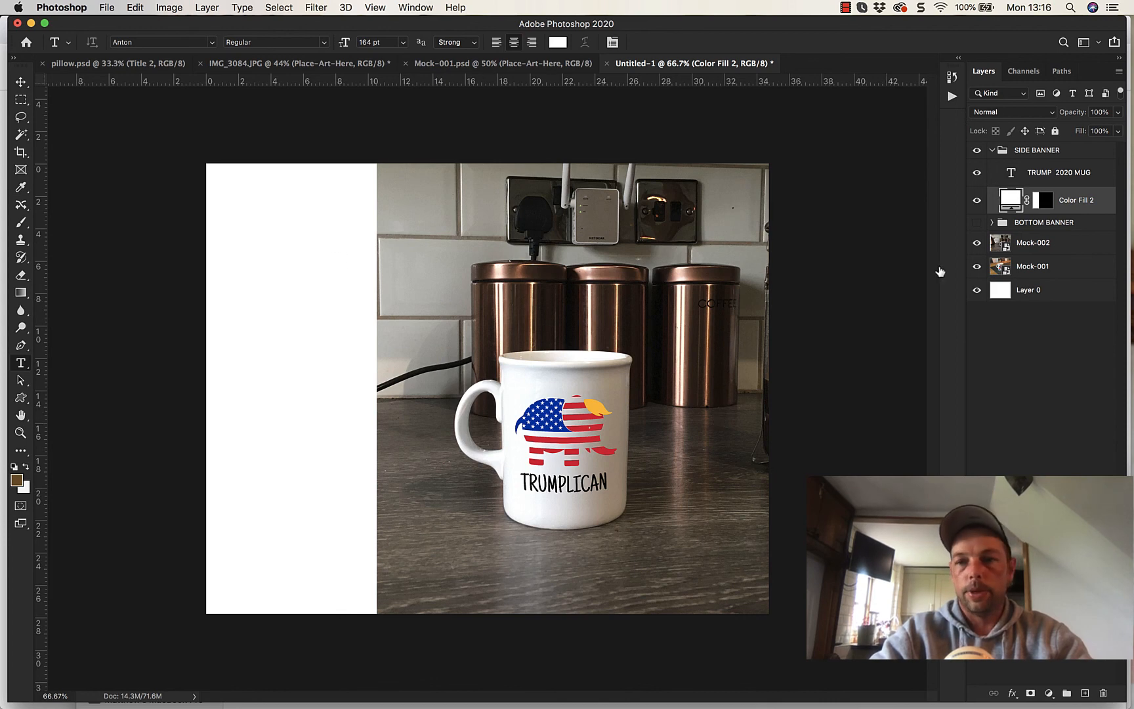
- Recolor the SIDE BANNER strip dark blue with hue 244, saturation 58% and brightness 41%, and collapse the group
double_click(1010, 202)
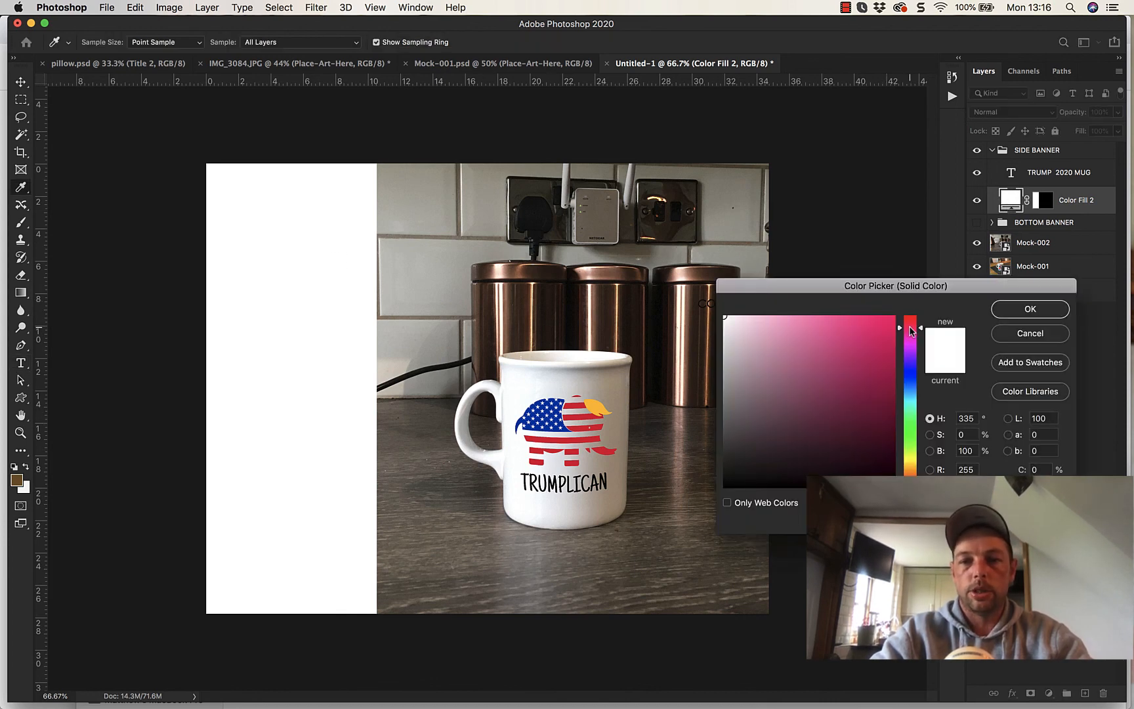
drag(911, 332, 910, 360)
click(911, 373)
drag(850, 395, 831, 424)
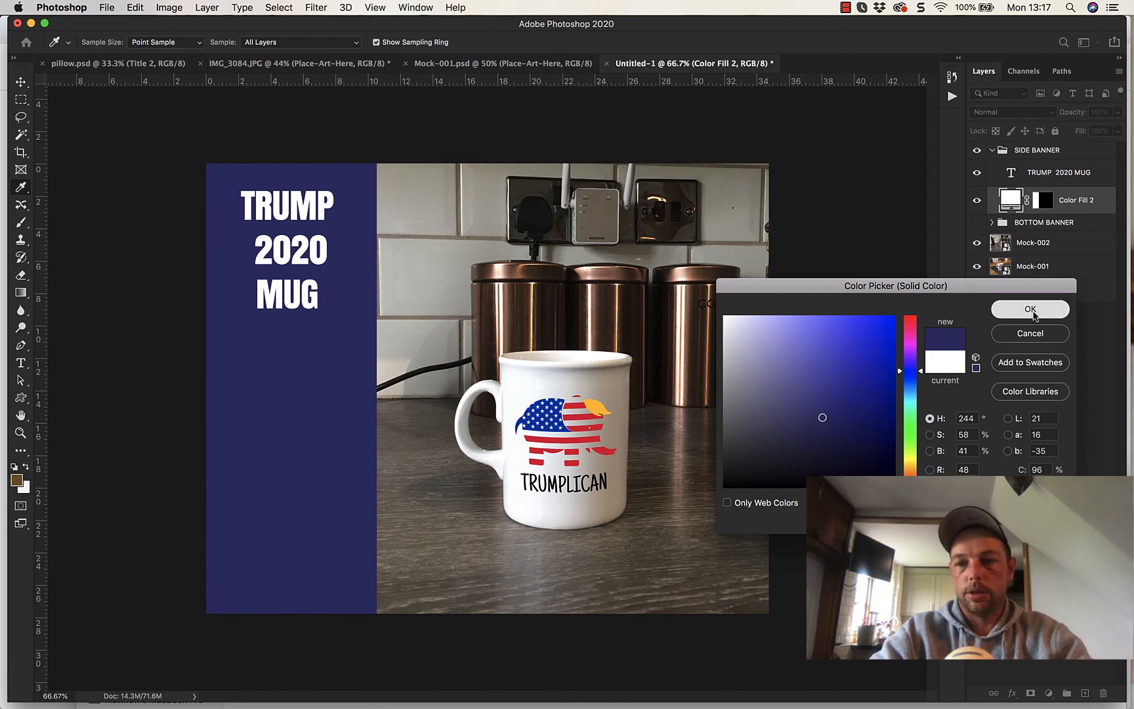
click(1030, 309)
click(1039, 437)
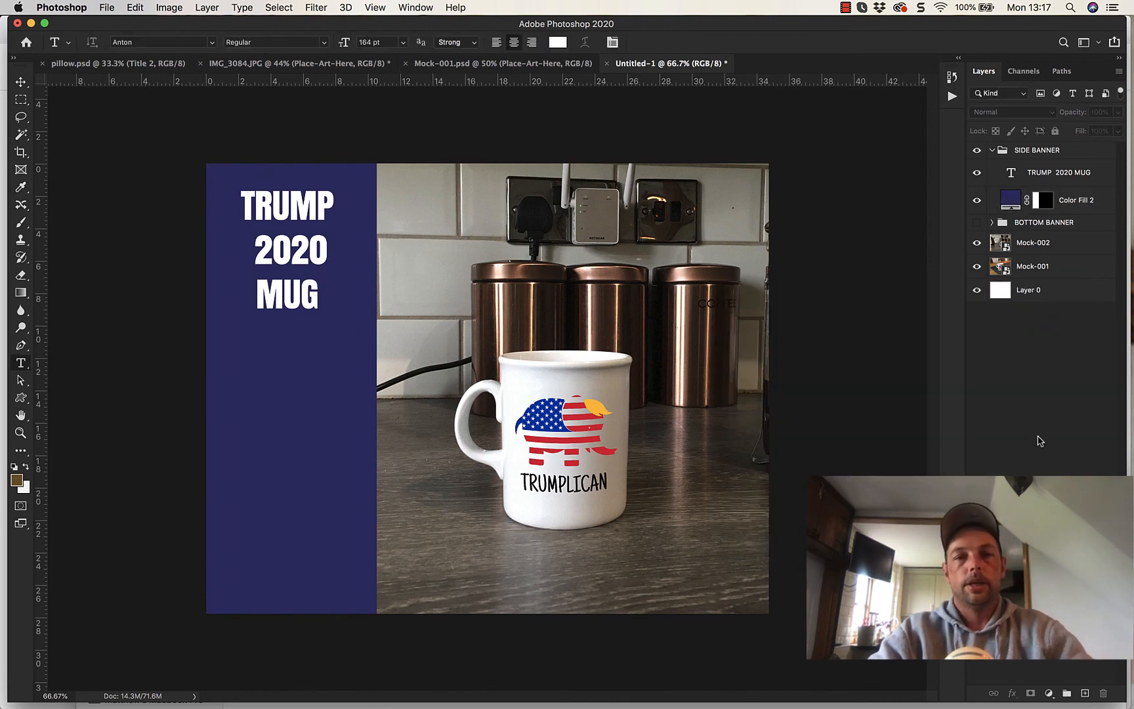
click(991, 161)
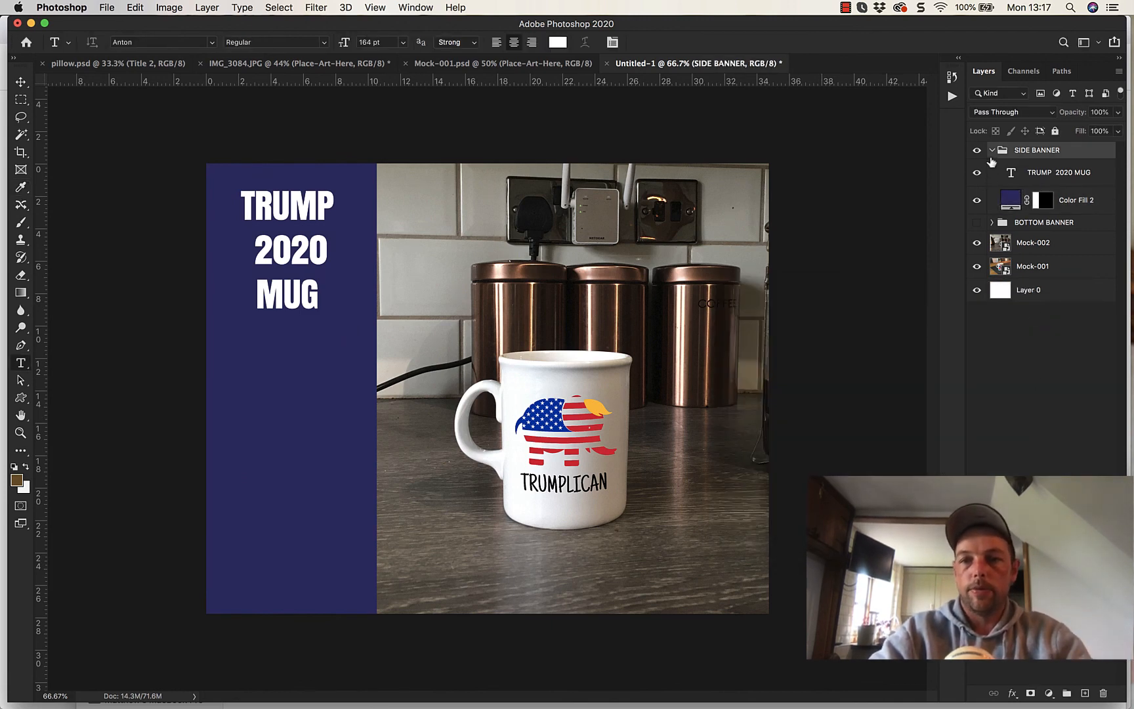
click(991, 151)
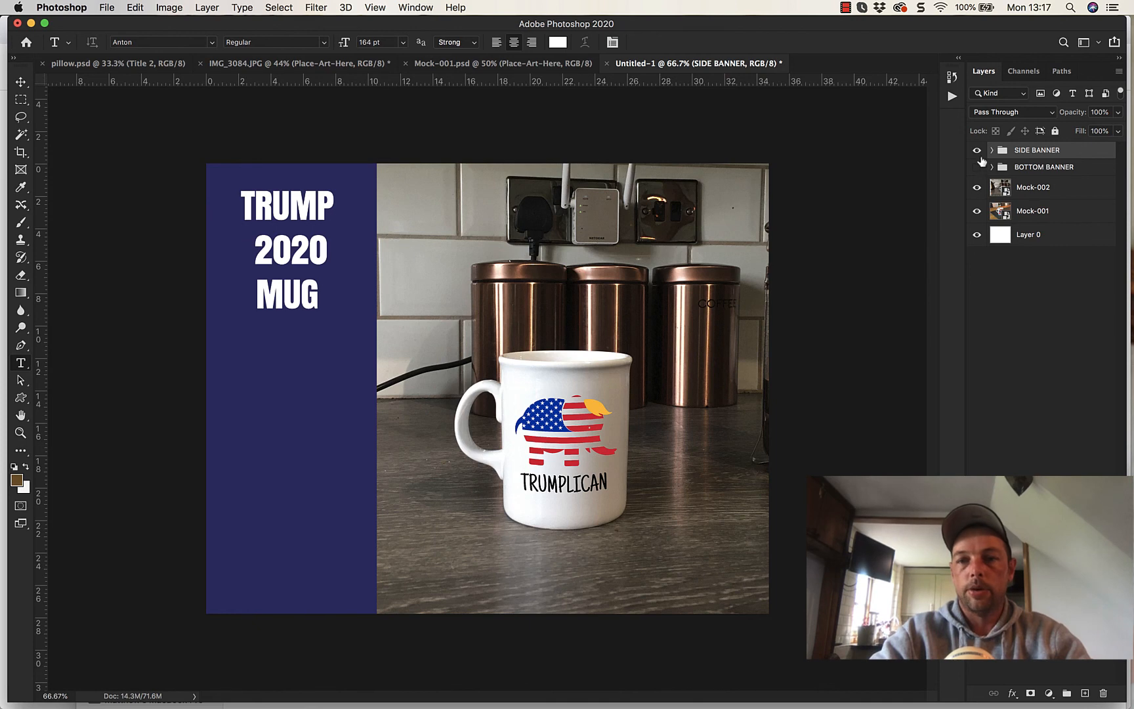
- Hide the SIDE BANNER group and shift the Mock-002 photo left to fill the canvas edge and bring the mug near the center
click(977, 151)
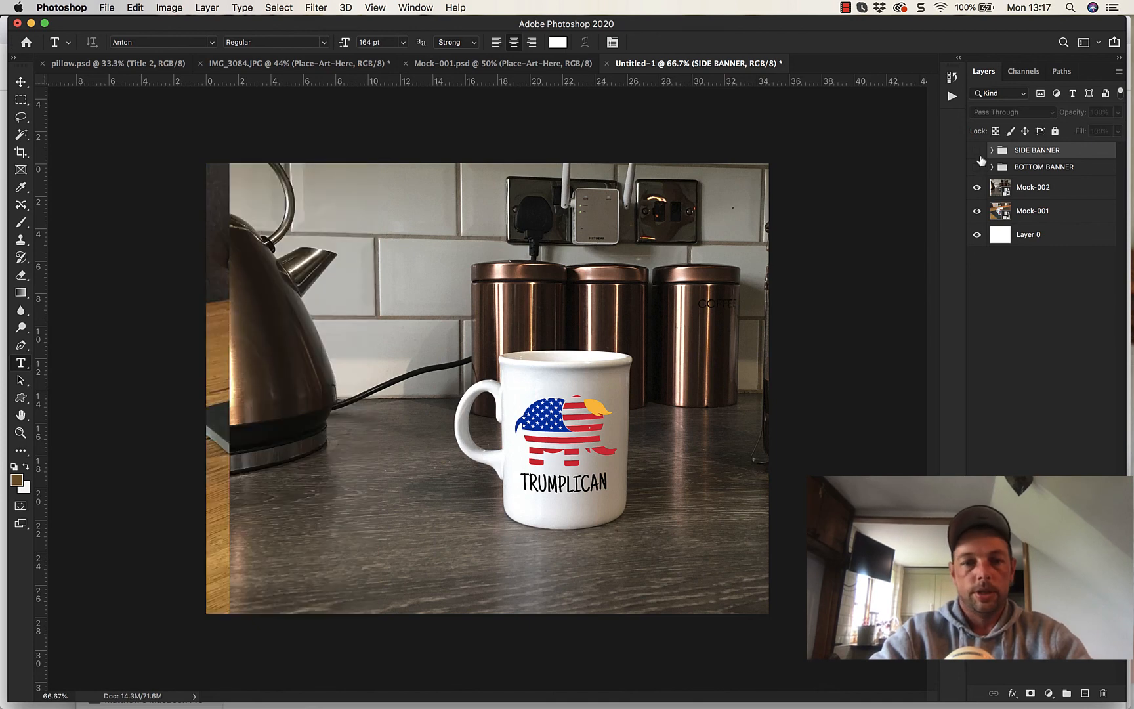
click(21, 81)
drag(339, 286, 313, 278)
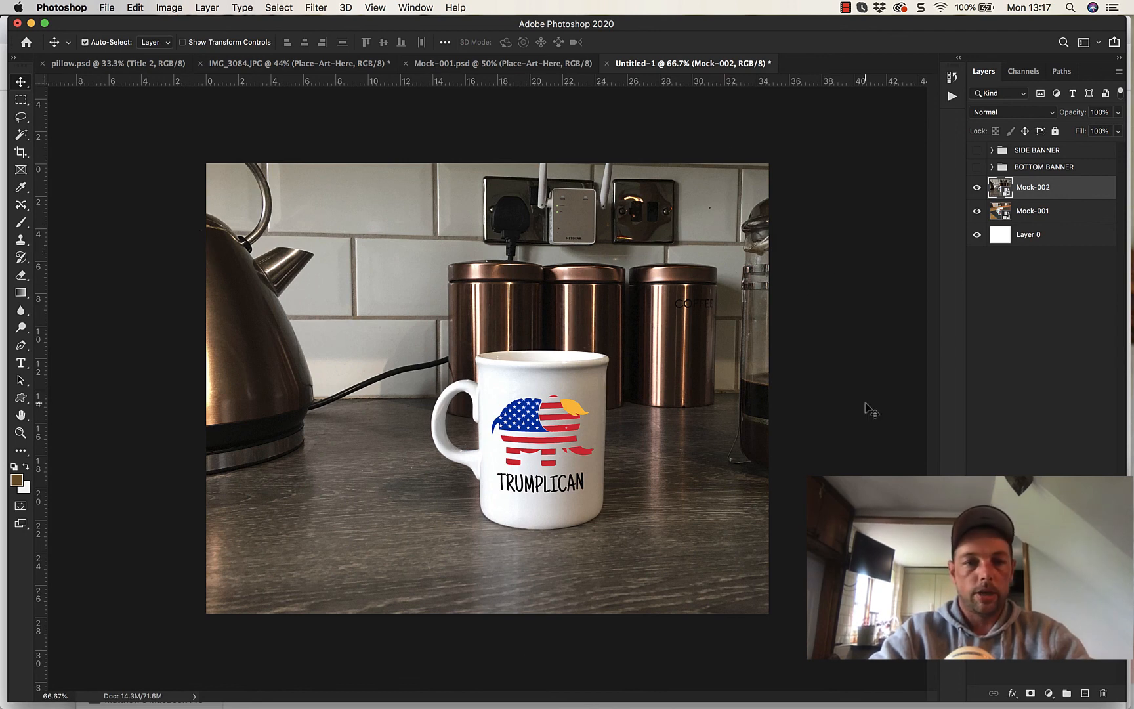
drag(564, 445, 547, 444)
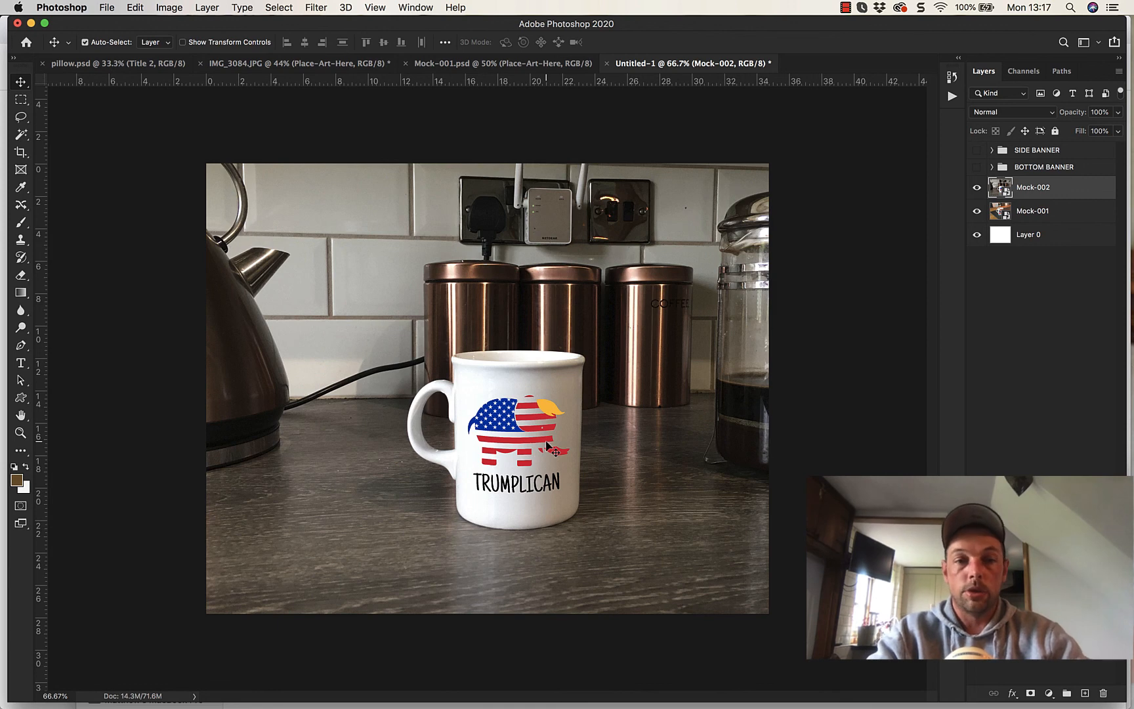
drag(546, 445, 532, 446)
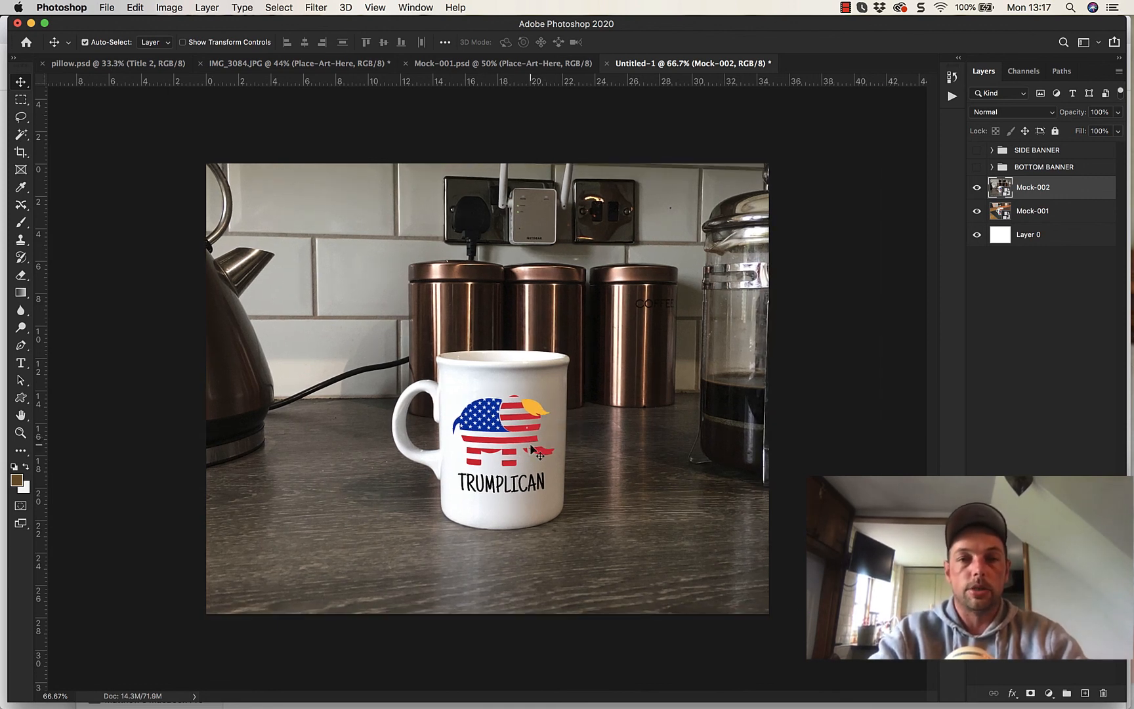